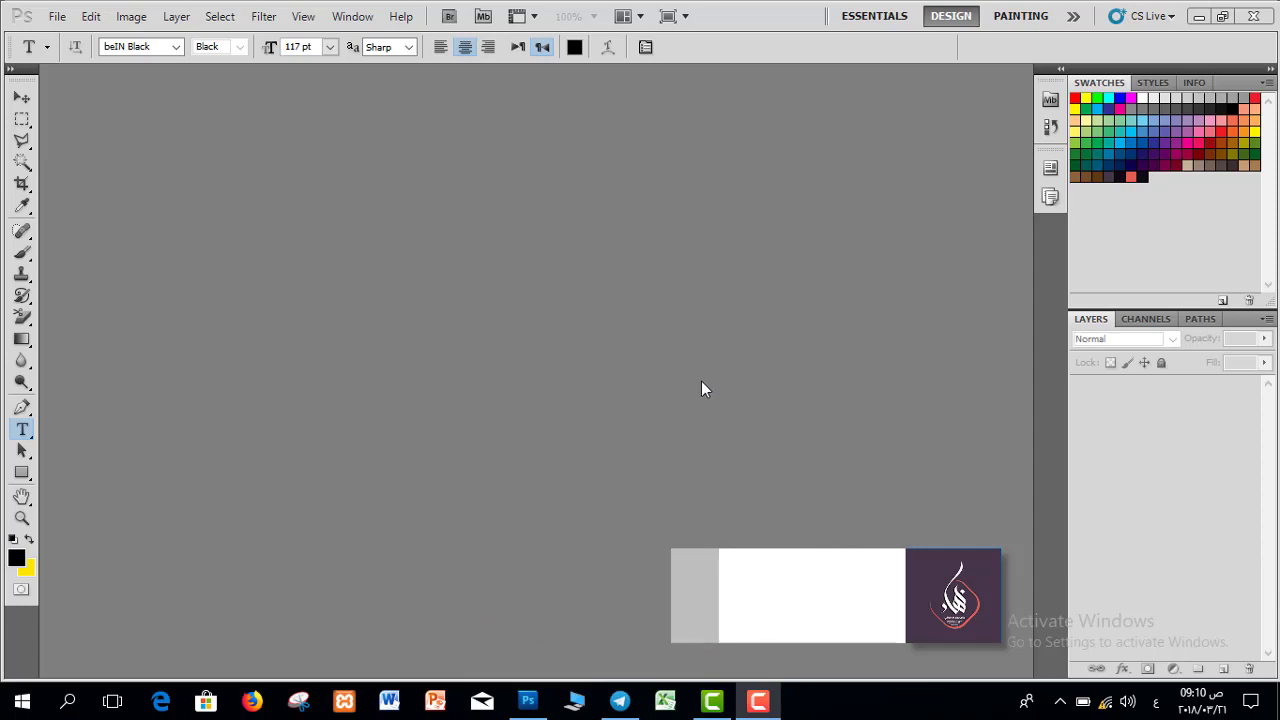
Create a new white RGB document 1000 pixels wide and 350 pixels high at 72 pixels/inch.
{"action": "left_click", "coordinate": [57, 17]}
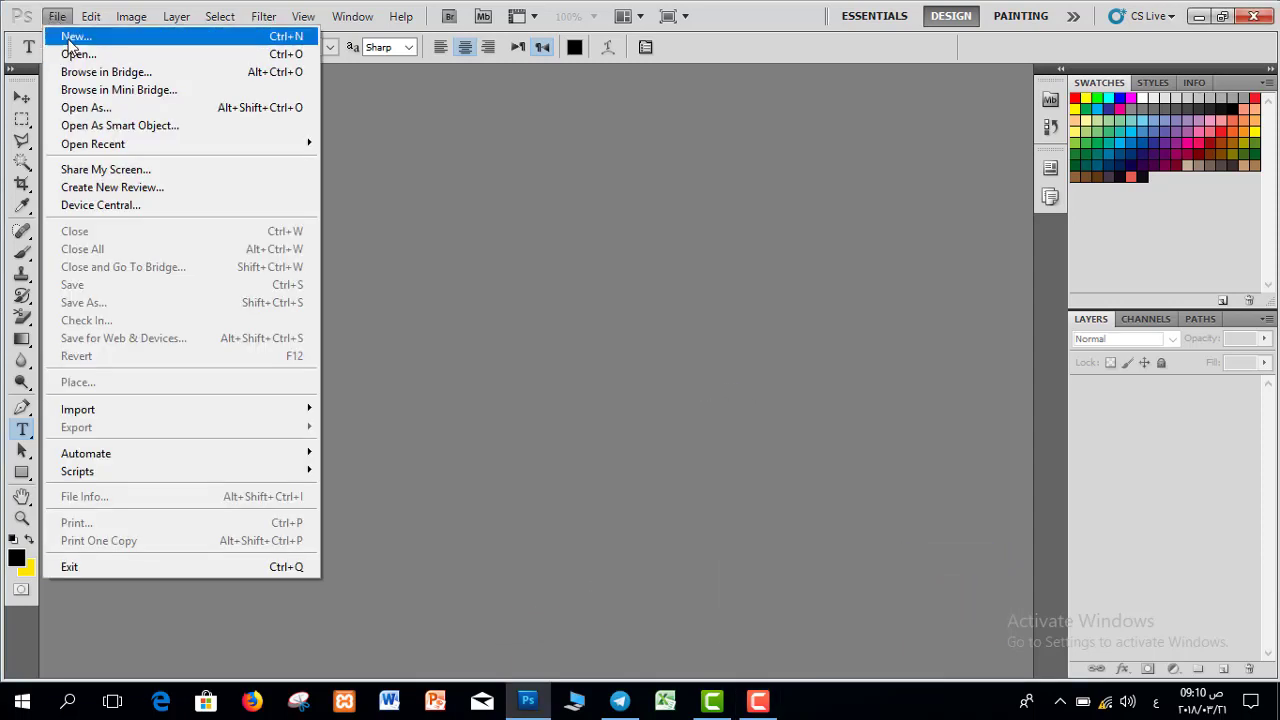
{"action": "left_click", "coordinate": [75, 36]}
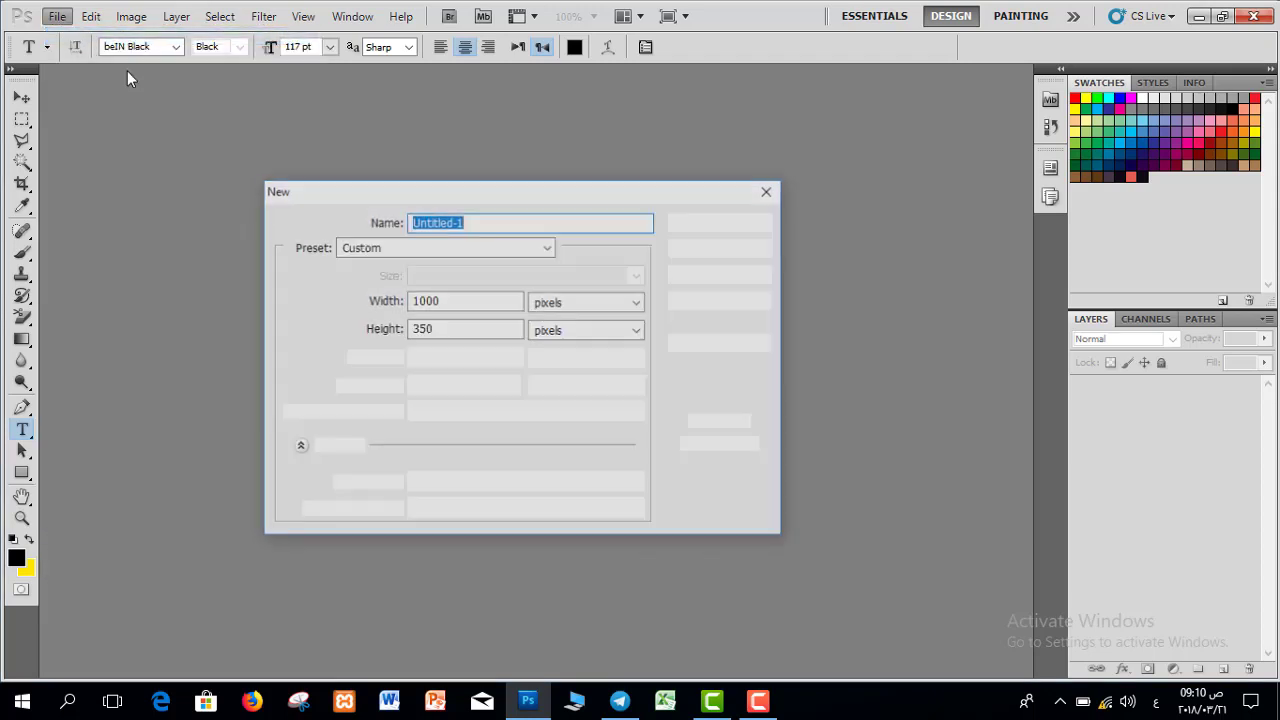
{"action": "double_click", "coordinate": [483, 296]}
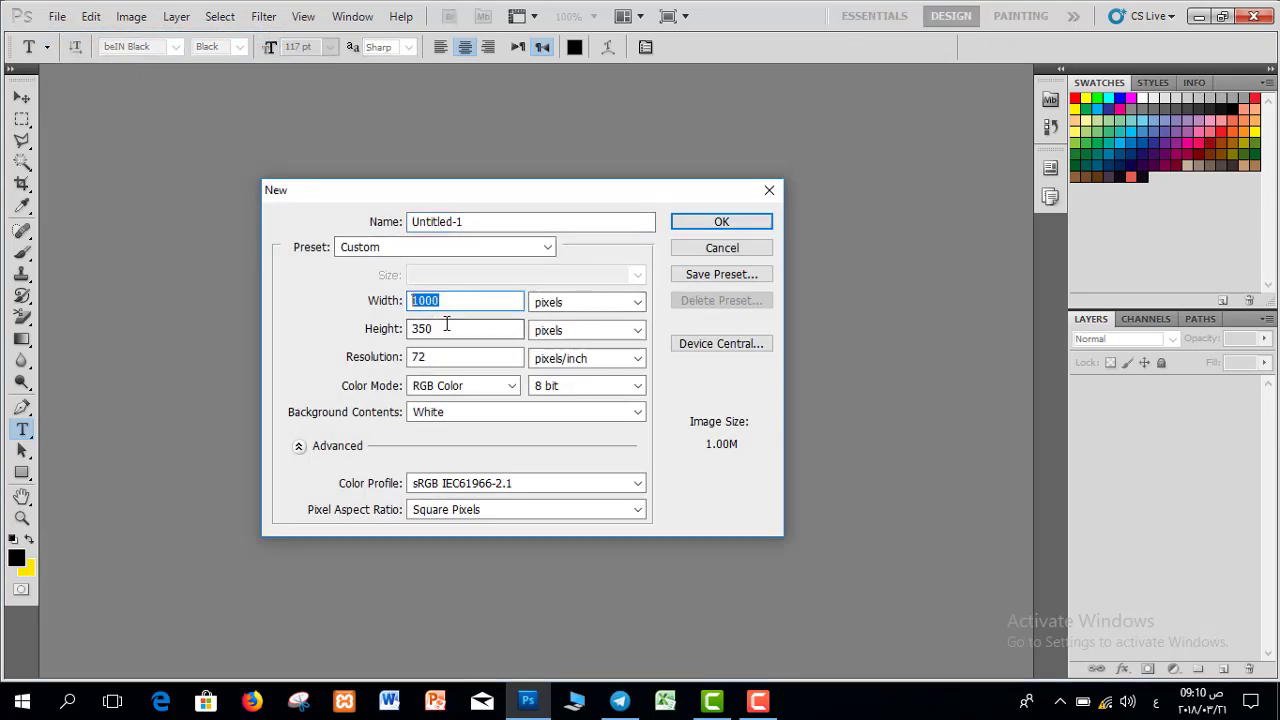
{"action": "type", "text": "1000"}
{"action": "key", "text": "Tab"}
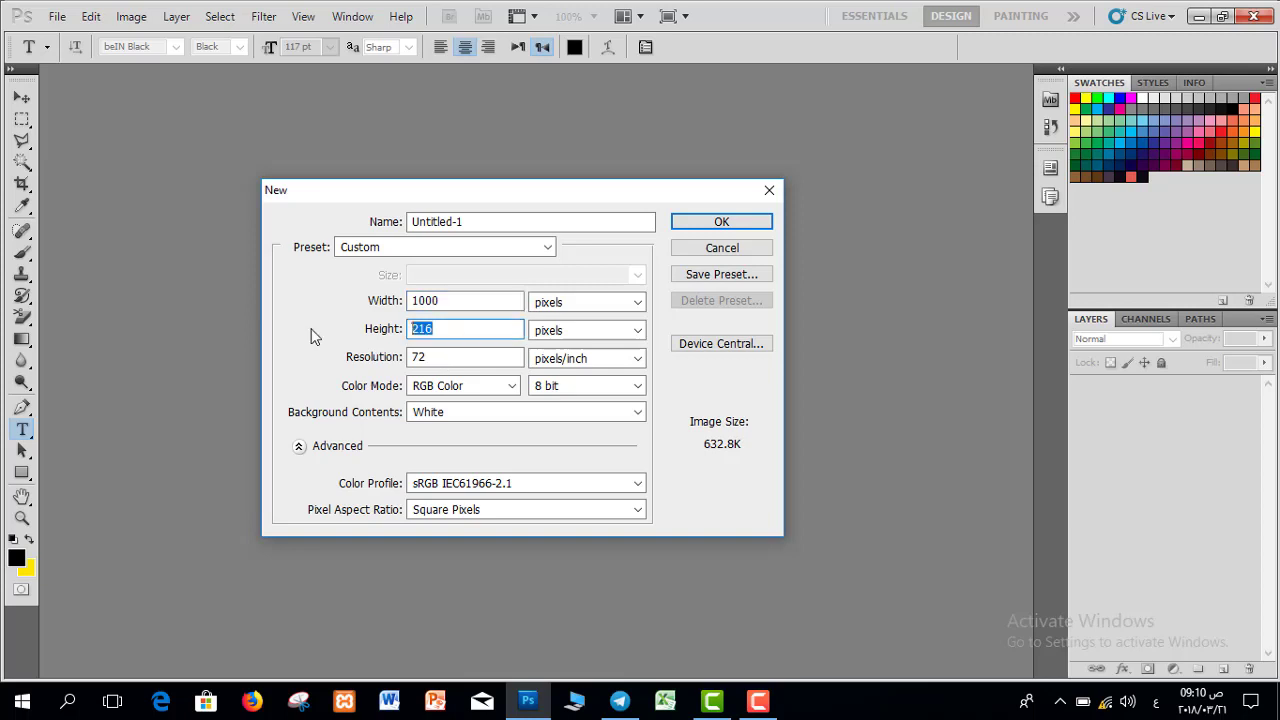
{"action": "type", "text": "350"}
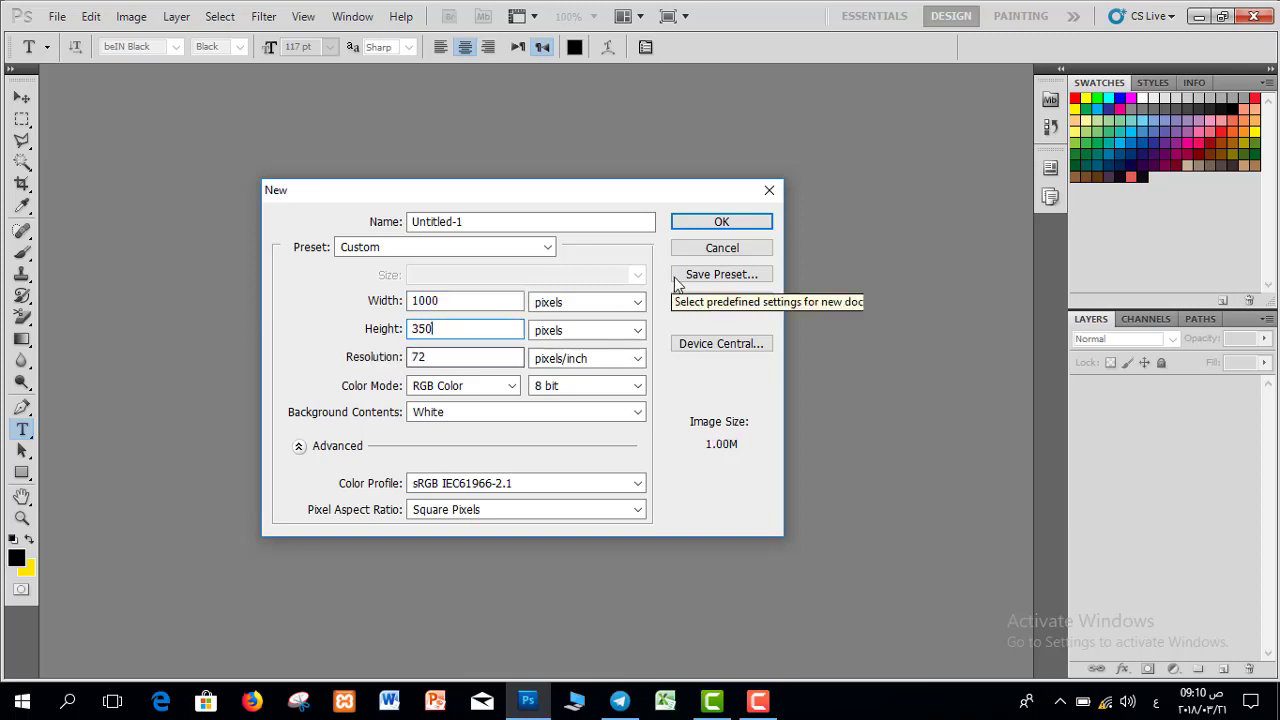
{"action": "left_click_drag", "start_coordinate": [557, 183], "coordinate": [559, 156]}
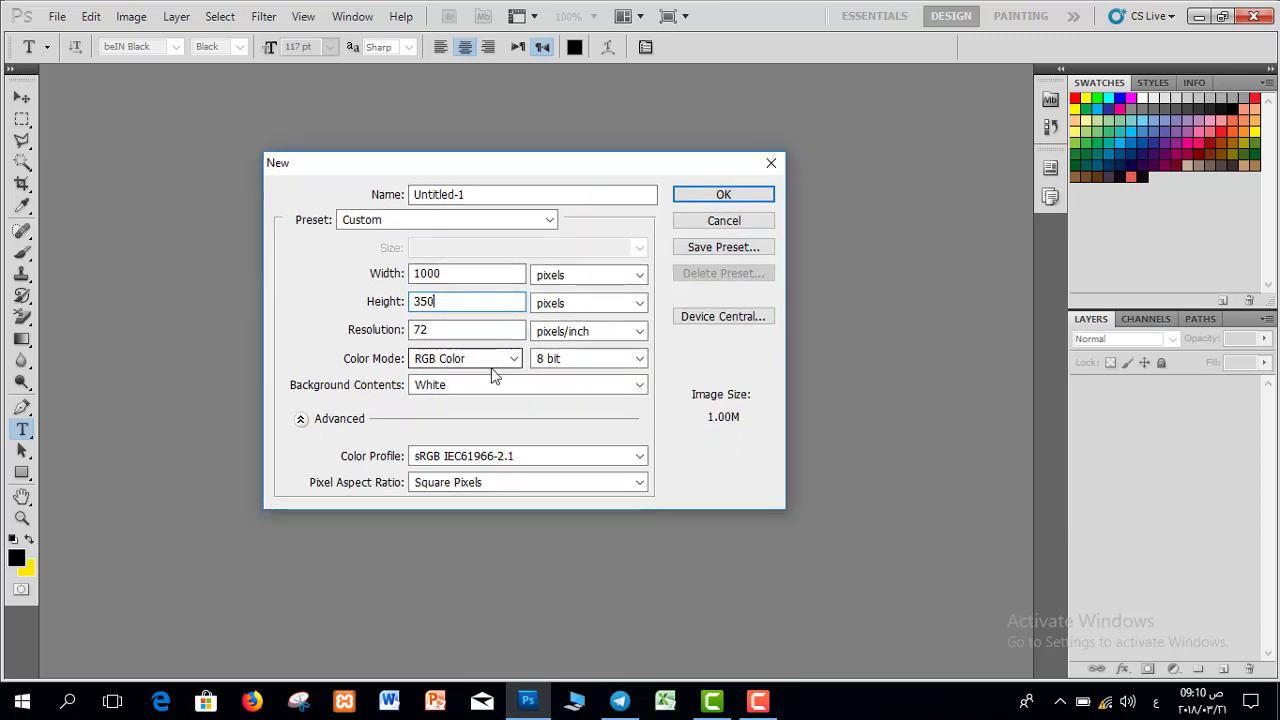
{"action": "left_click", "coordinate": [750, 197]}
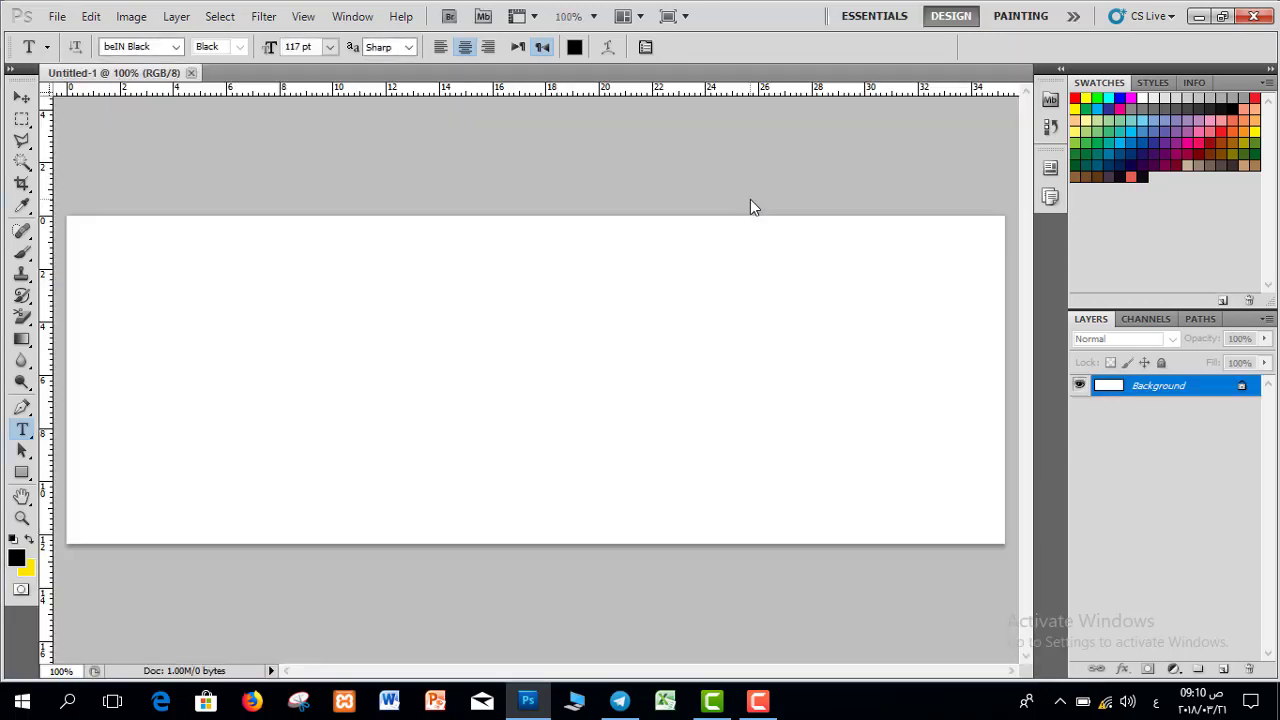
Draw a paragraph text box across most of the canvas and enter the Arabic title "عالم بهاء لااحترافي" in it.
{"action": "left_click_drag", "start_coordinate": [126, 263], "coordinate": [974, 509]}
{"action": "key", "text": "Escape"}
{"action": "left_click_drag", "start_coordinate": [985, 256], "coordinate": [90, 517]}
{"action": "key", "text": "Escape"}
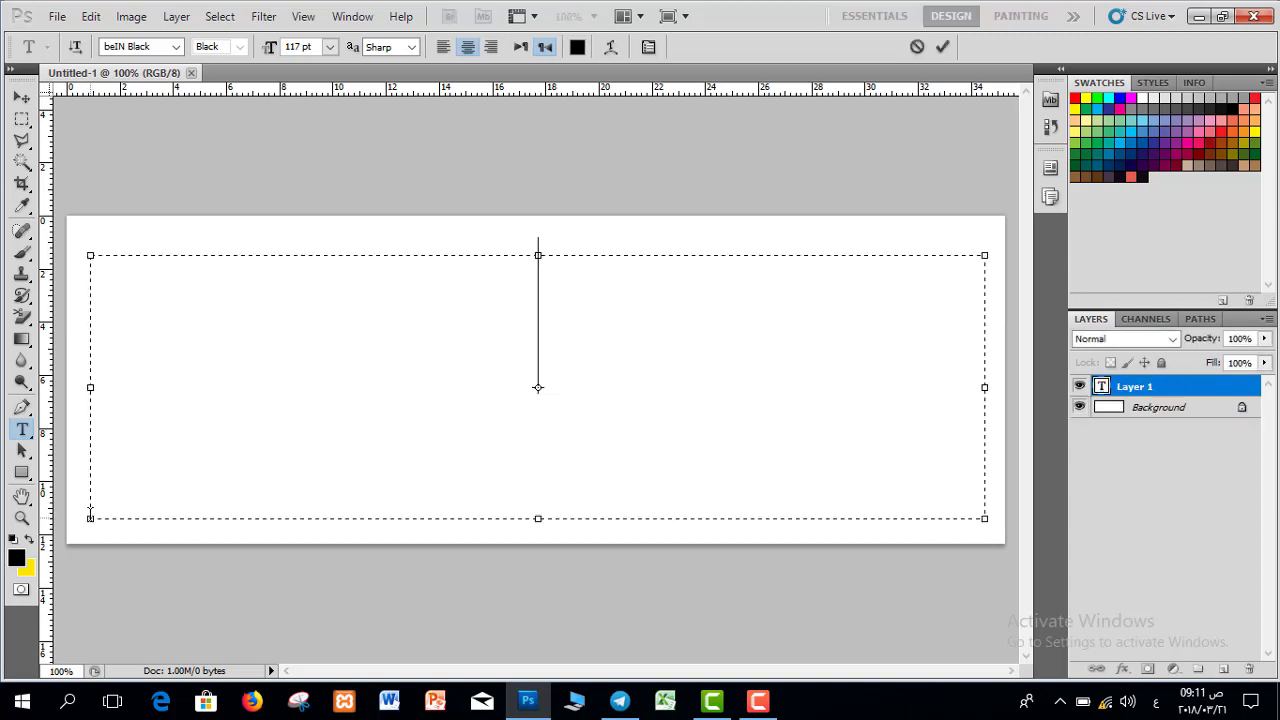
{"action": "type", "text": "عالم ب"}
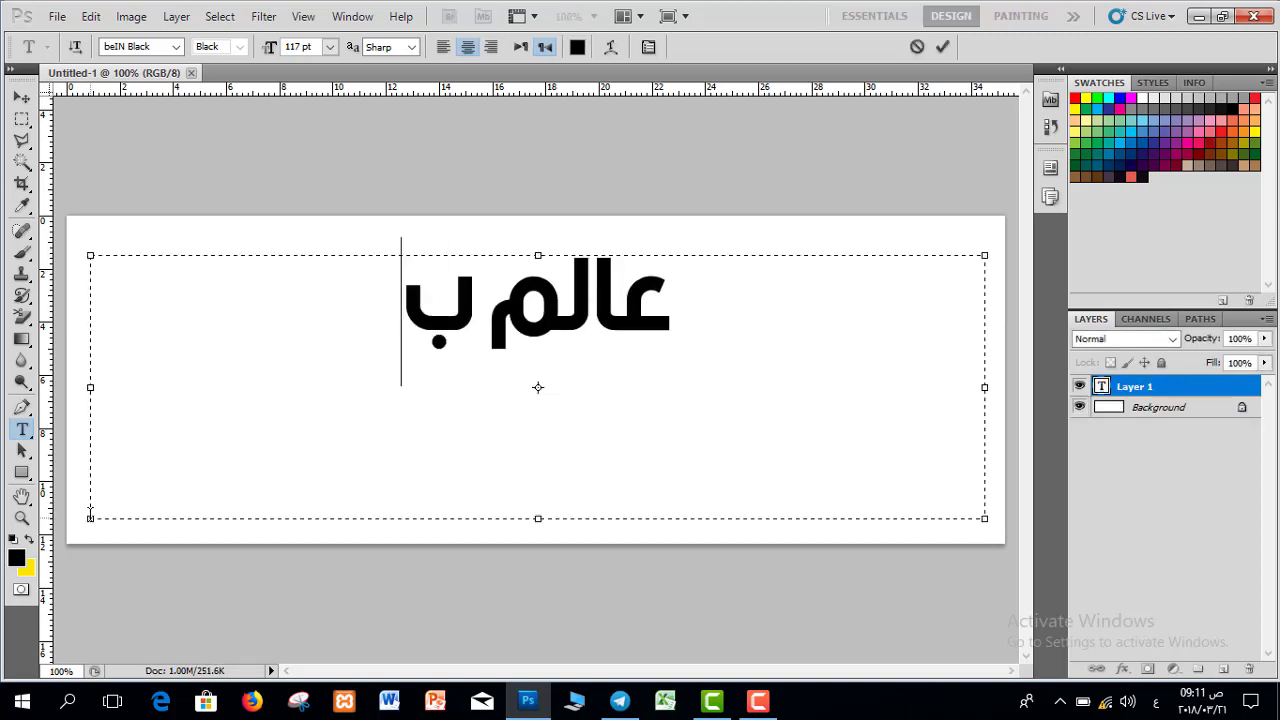
{"action": "type", "text": "هاء لااحترافي"}
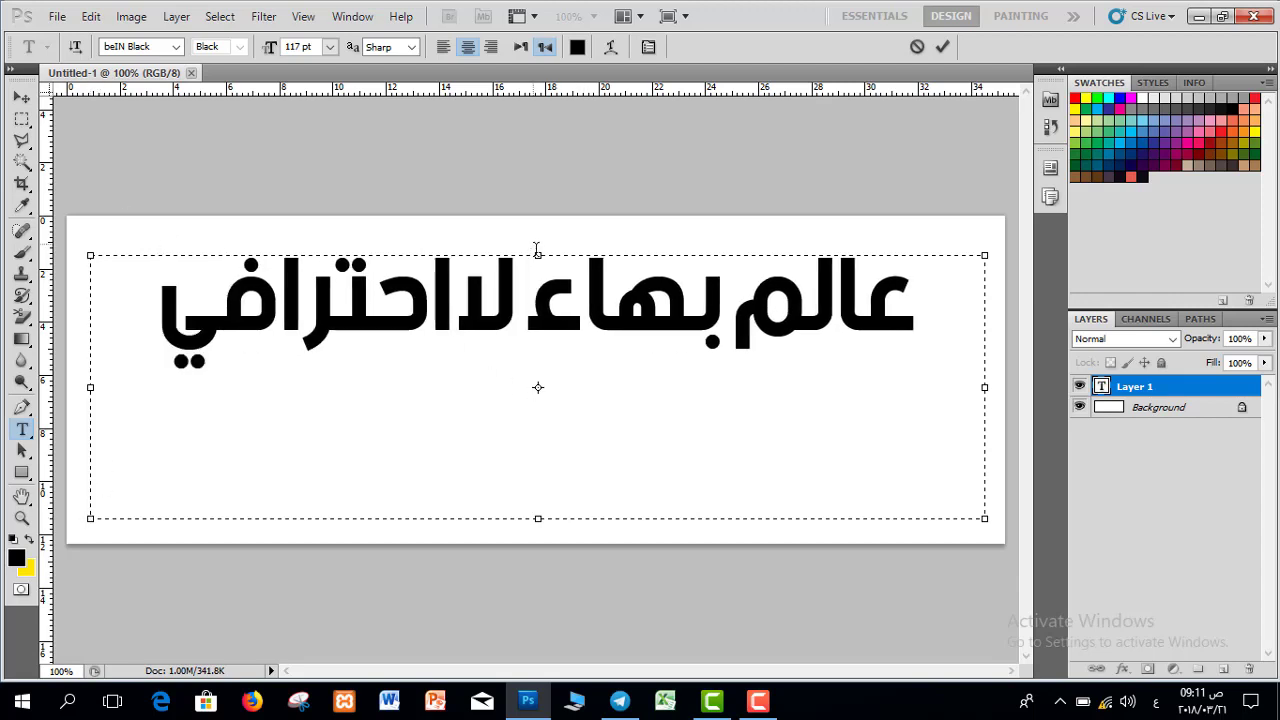
Set the whole title's font size to 130 pt and lower the text box's upper edge to centre the text vertically.
{"action": "key", "text": "ctrl+a"}
{"action": "double_click", "coordinate": [300, 47]}
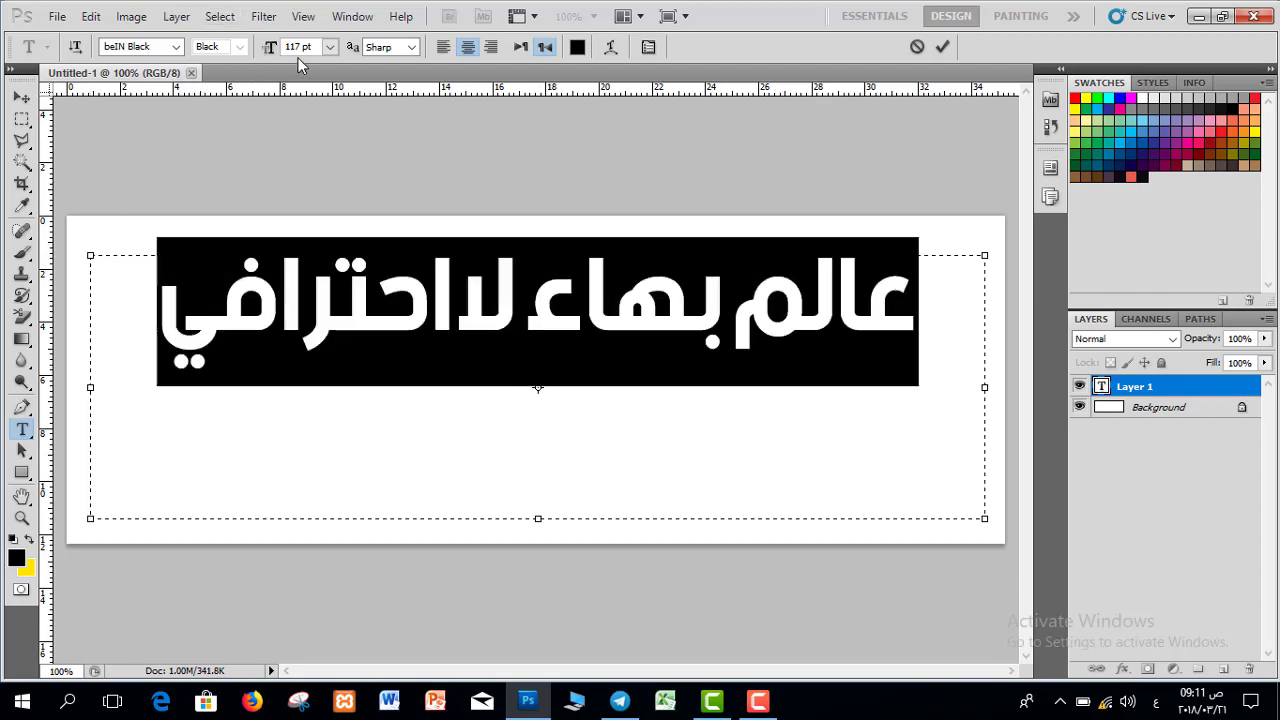
{"action": "type", "text": "130"}
{"action": "key", "text": "Return"}
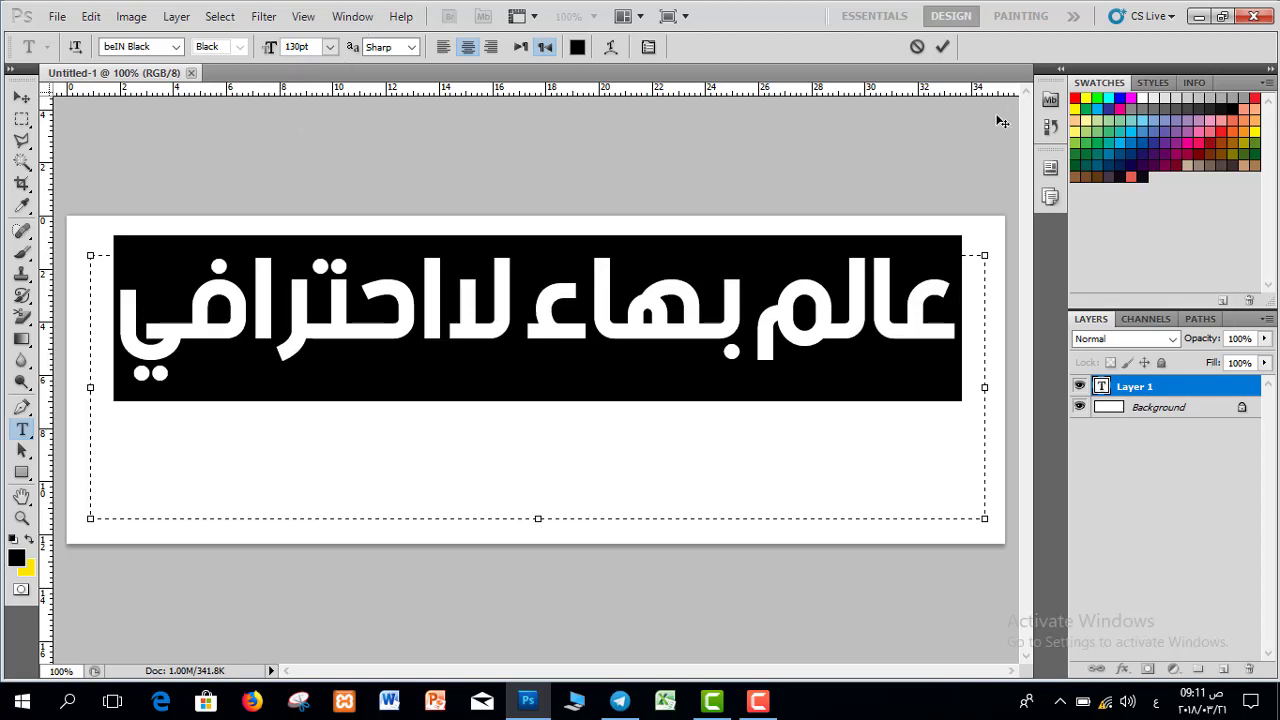
{"action": "left_click", "coordinate": [516, 250]}
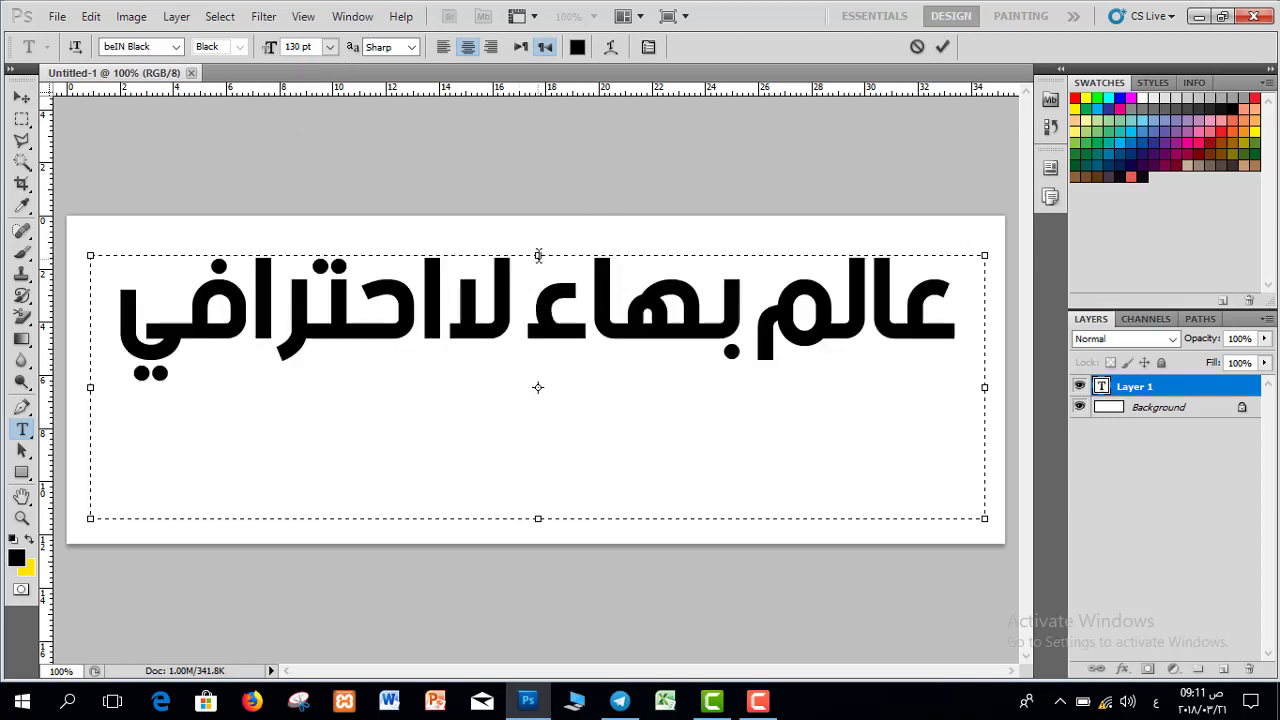
{"action": "left_click_drag", "start_coordinate": [538, 256], "coordinate": [545, 323]}
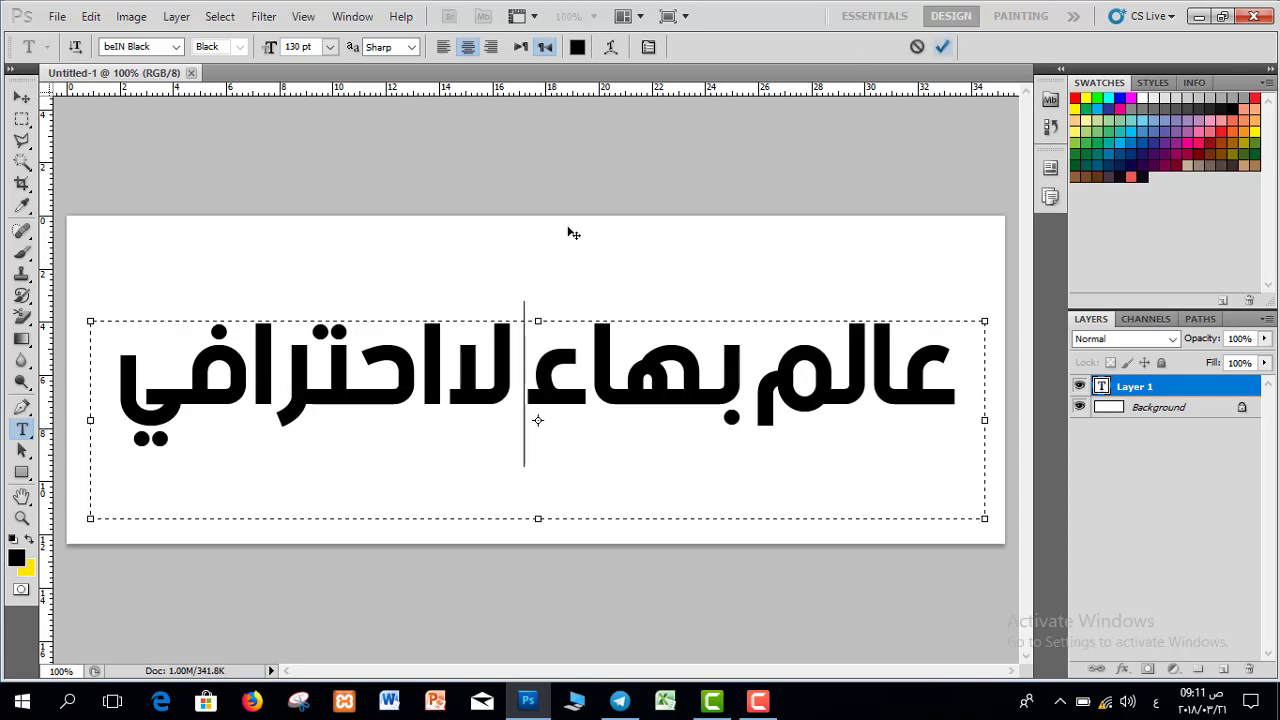
{"action": "left_click", "coordinate": [943, 47]}
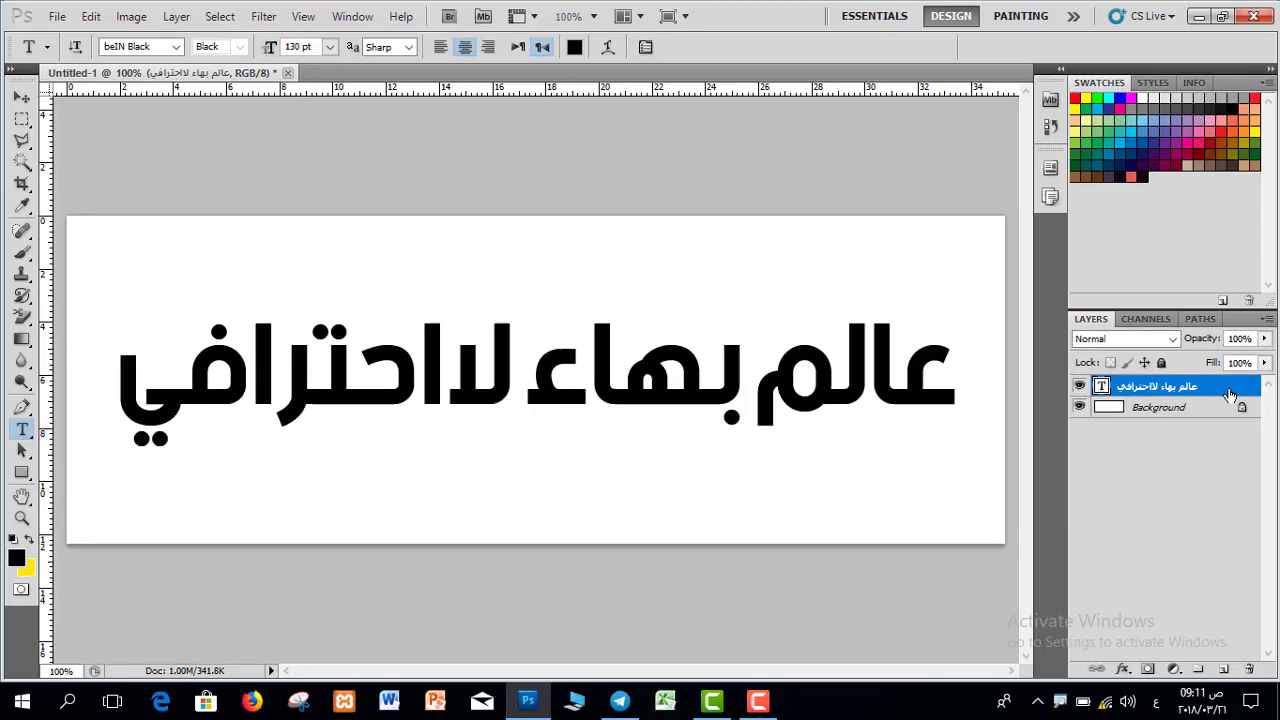
Open the title text layer's style settings and enable Drop Shadow, keeping the lettering in view.
{"action": "double_click", "coordinate": [1230, 395]}
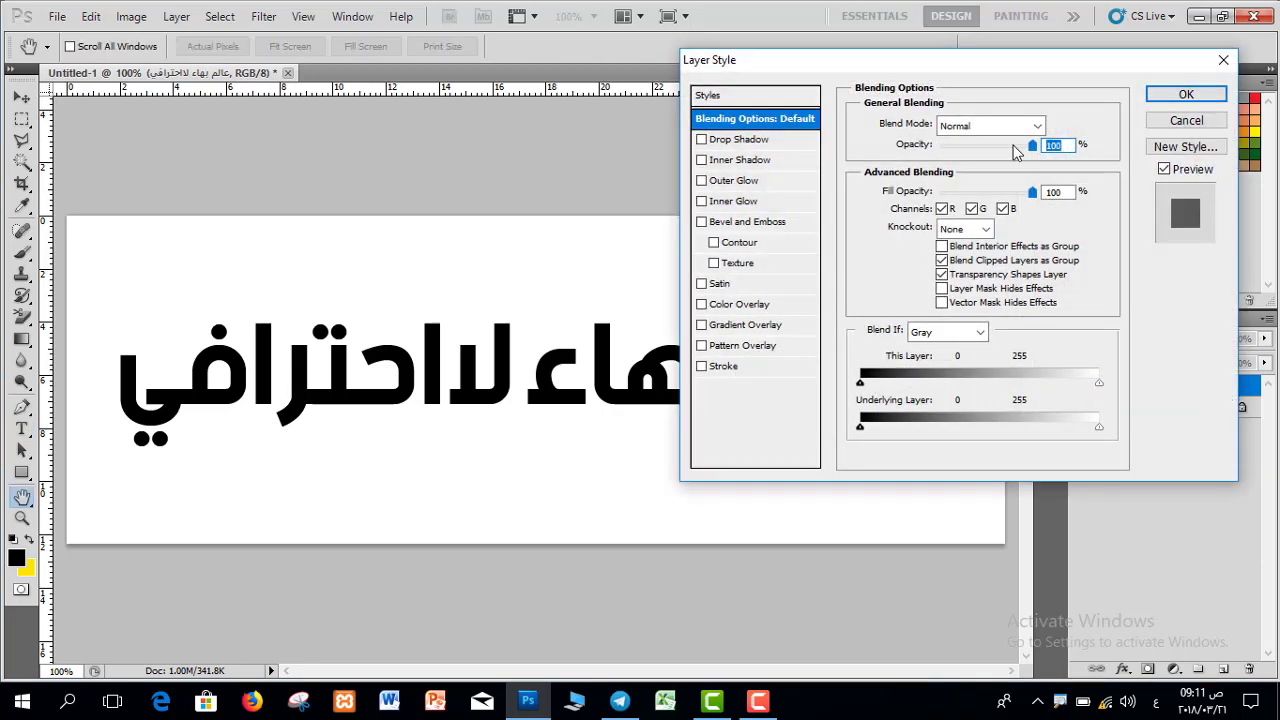
{"action": "left_click_drag", "start_coordinate": [898, 68], "coordinate": [886, 70]}
{"action": "left_click_drag", "start_coordinate": [707, 74], "coordinate": [517, 87]}
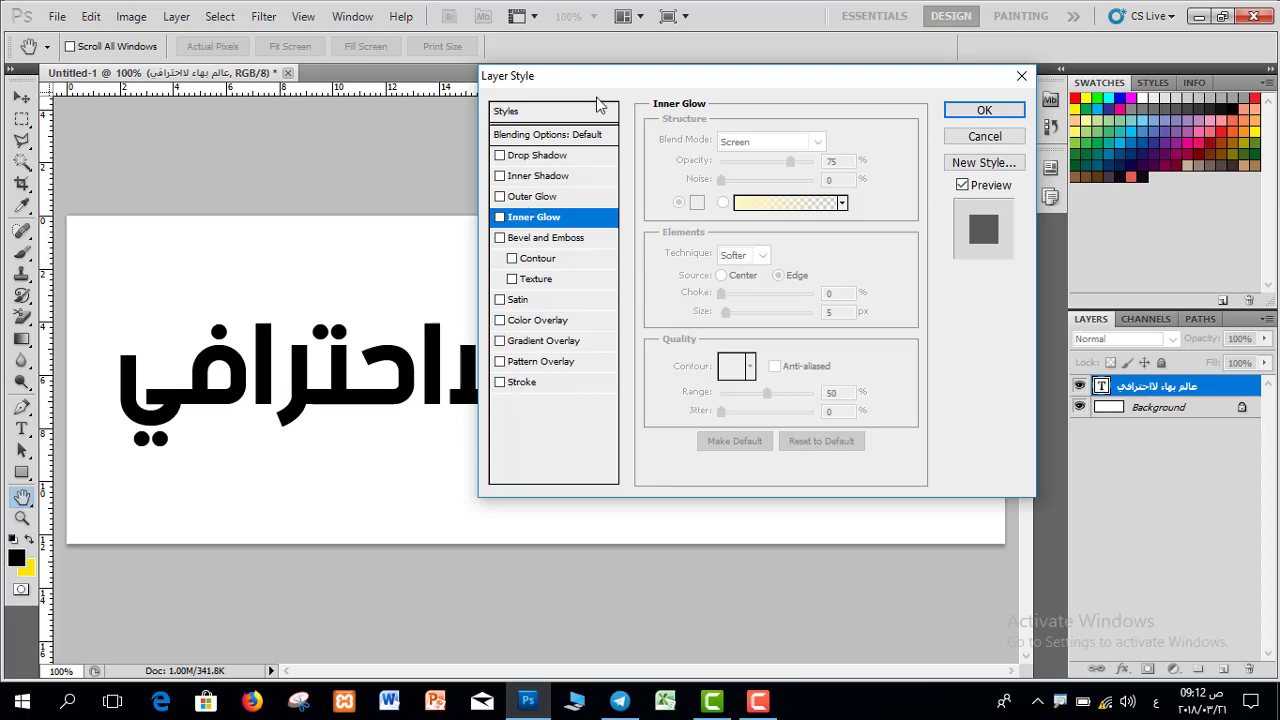
{"action": "left_click_drag", "start_coordinate": [601, 76], "coordinate": [569, 153]}
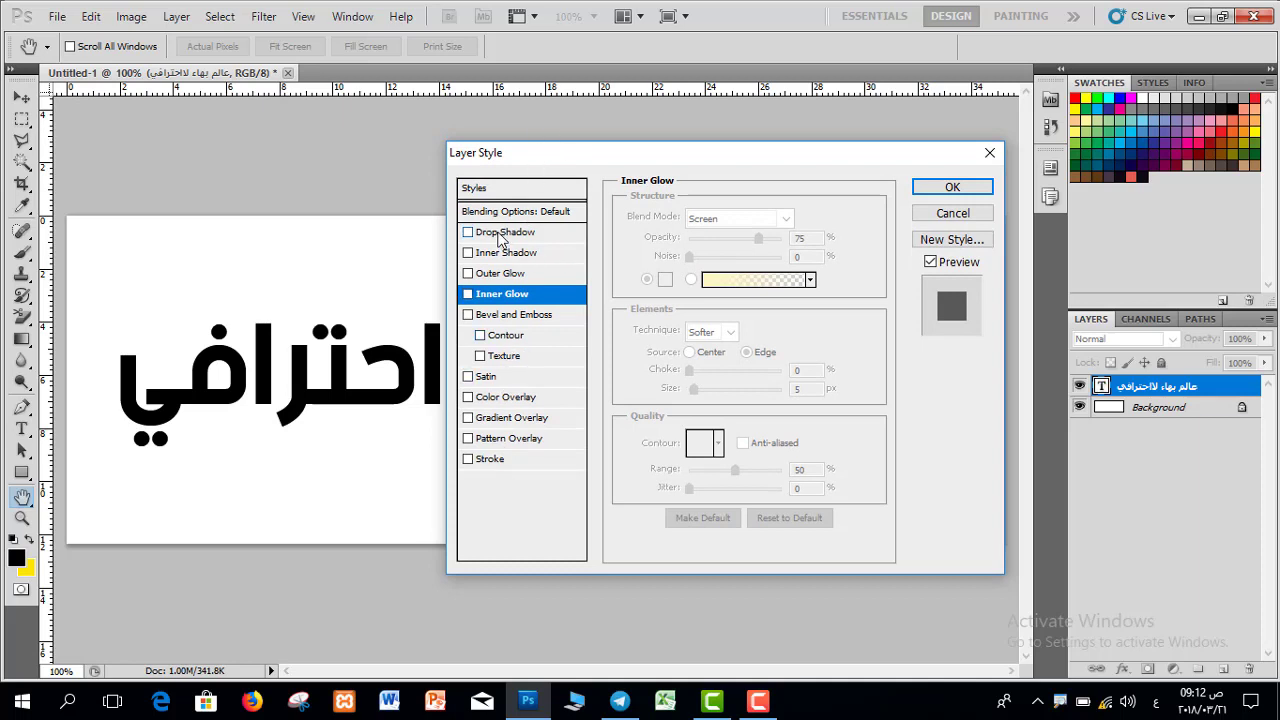
{"action": "left_click_drag", "start_coordinate": [525, 155], "coordinate": [519, 119]}
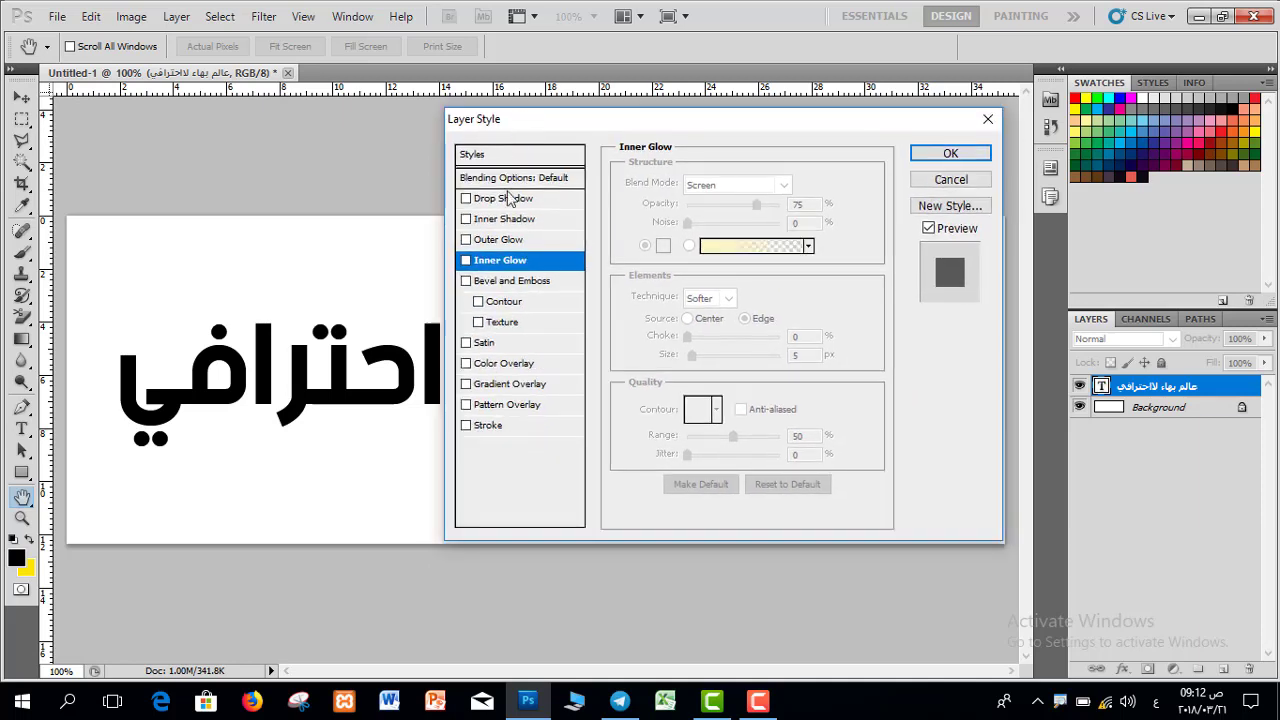
{"action": "left_click", "coordinate": [505, 204]}
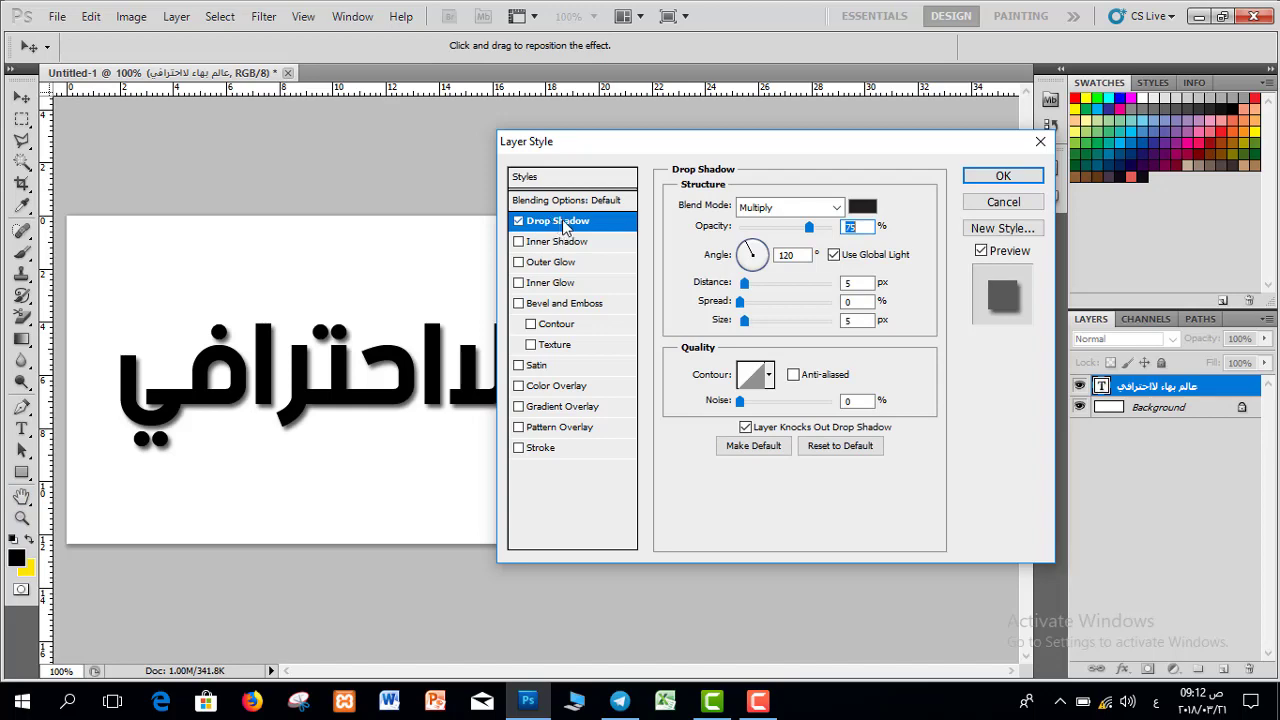
{"action": "left_click_drag", "start_coordinate": [565, 158], "coordinate": [673, 180]}
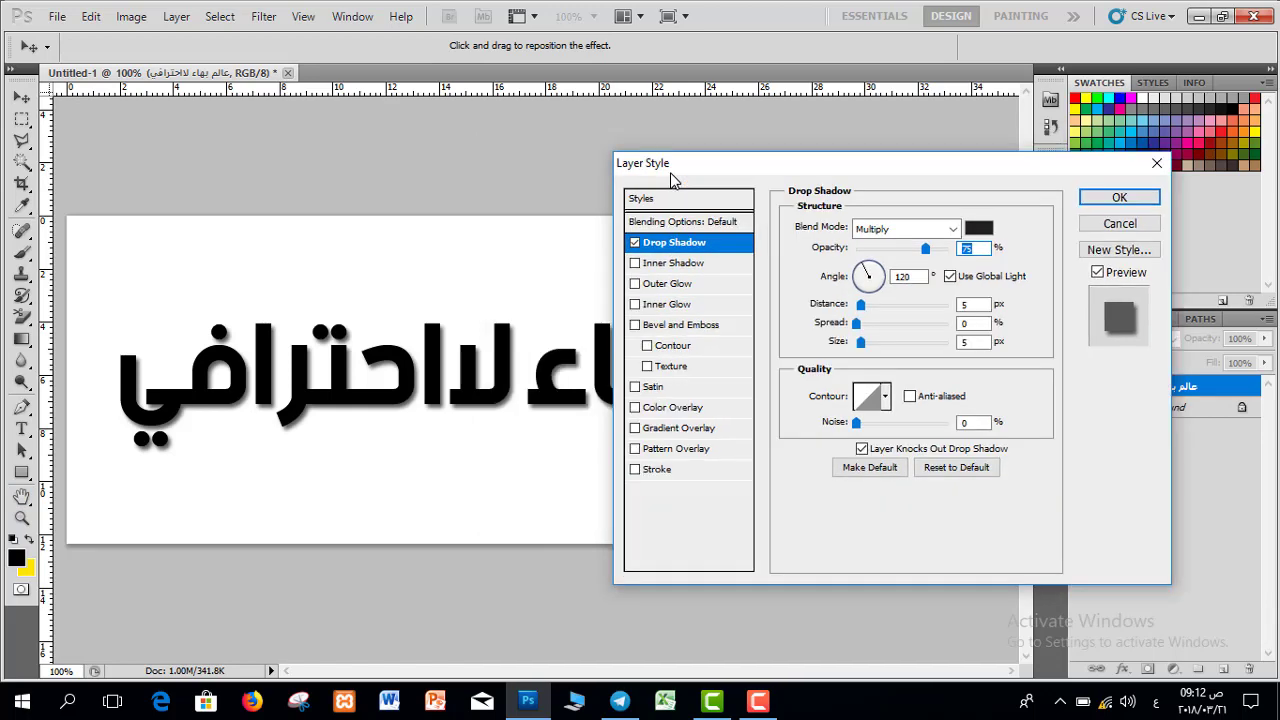
View the Inner Glow settings without enabling the effect and return to the Drop Shadow settings.
{"action": "left_click", "coordinate": [634, 243]}
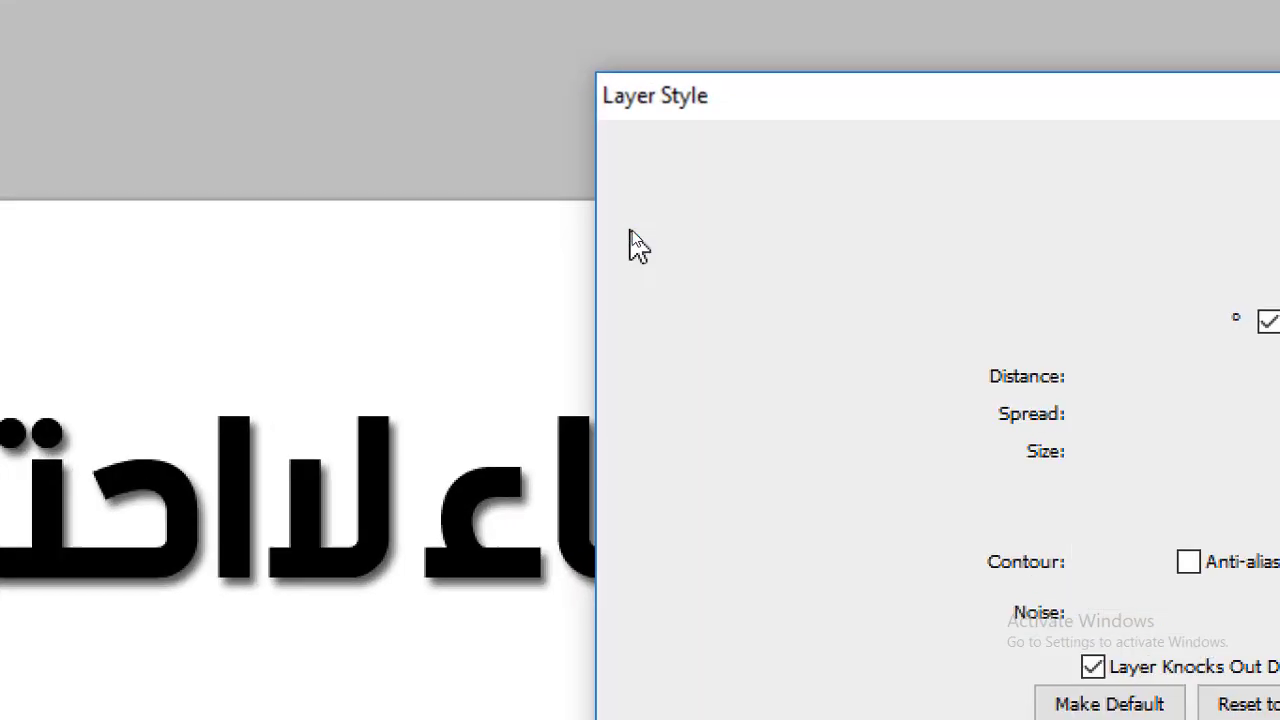
{"action": "left_click", "coordinate": [666, 304]}
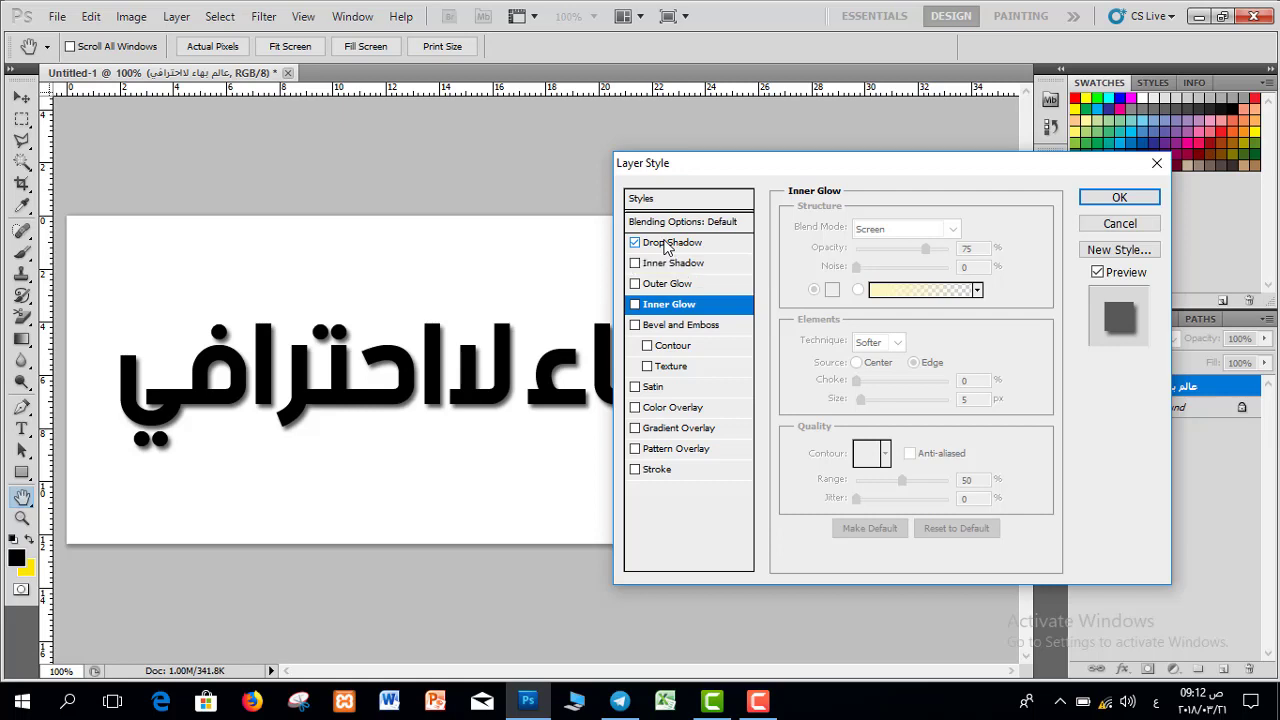
{"action": "left_click", "coordinate": [670, 243]}
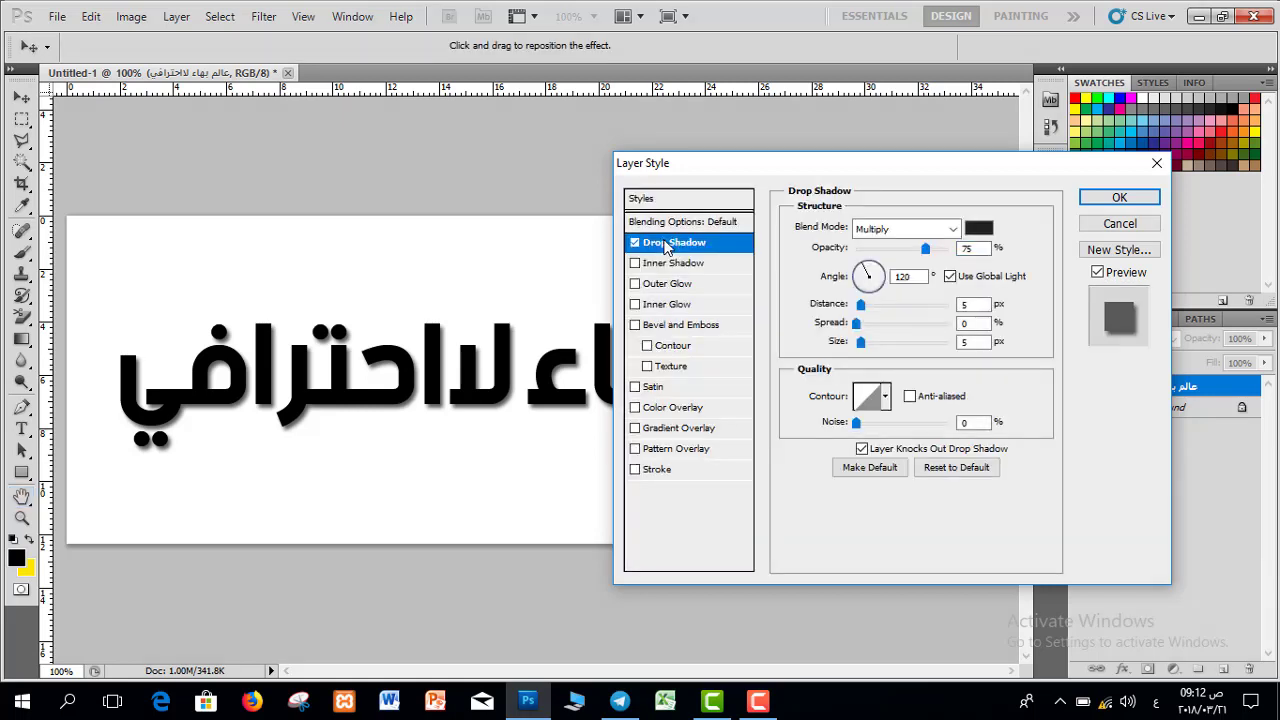
{"action": "left_click_drag", "start_coordinate": [884, 163], "coordinate": [735, 167]}
{"action": "left_click_drag", "start_coordinate": [853, 130], "coordinate": [705, 136]}
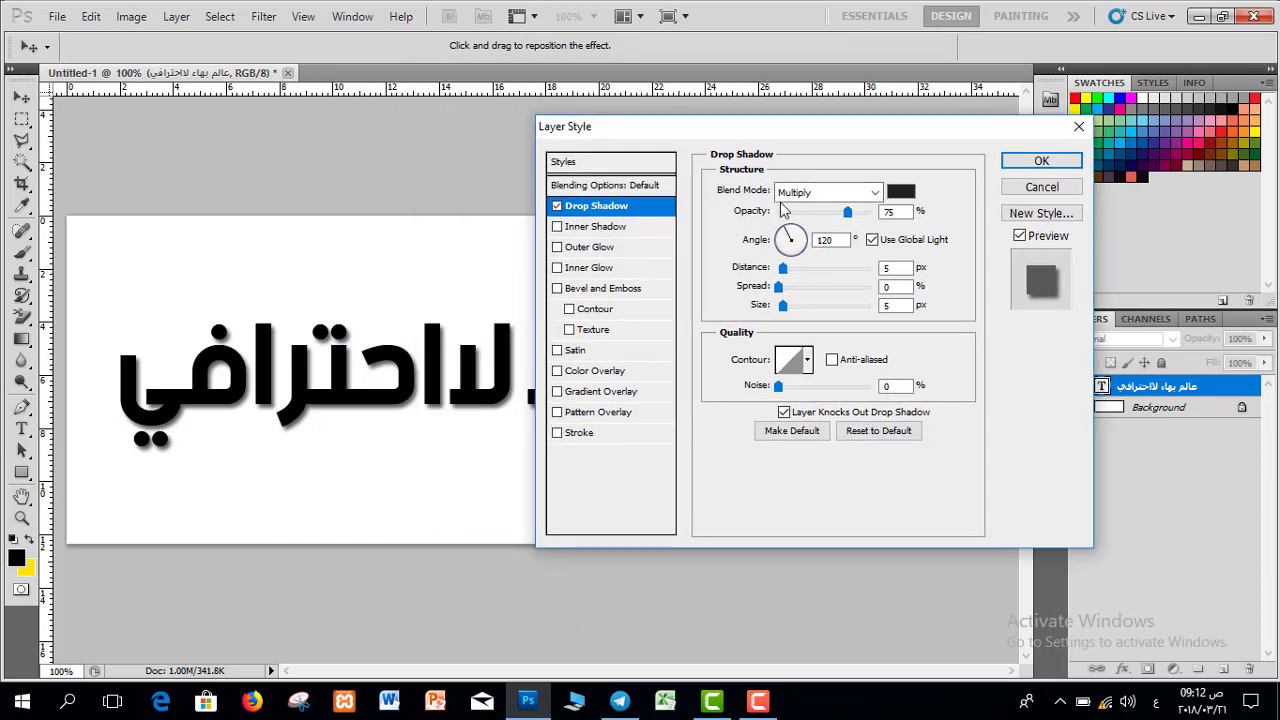
Examine the drop shadow's blend mode choices and its colour picker, keeping Multiply and the dark colour.
{"action": "left_click", "coordinate": [872, 193]}
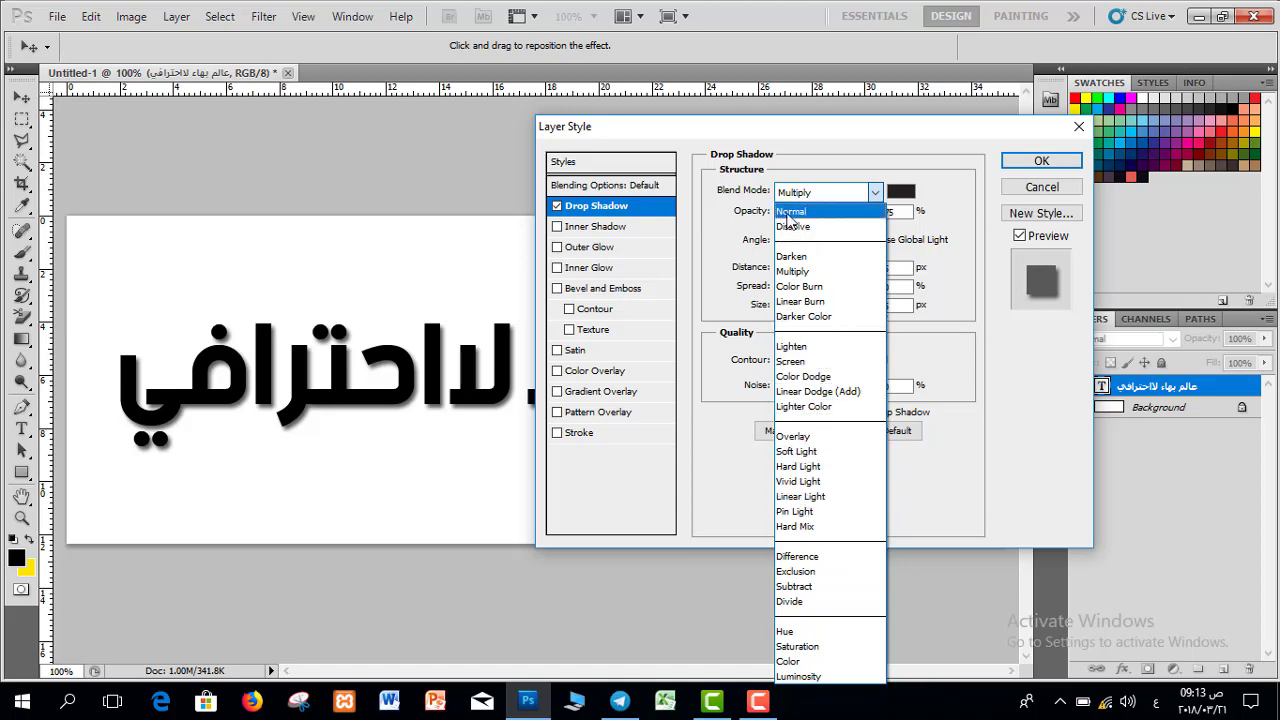
{"action": "left_click", "coordinate": [818, 161]}
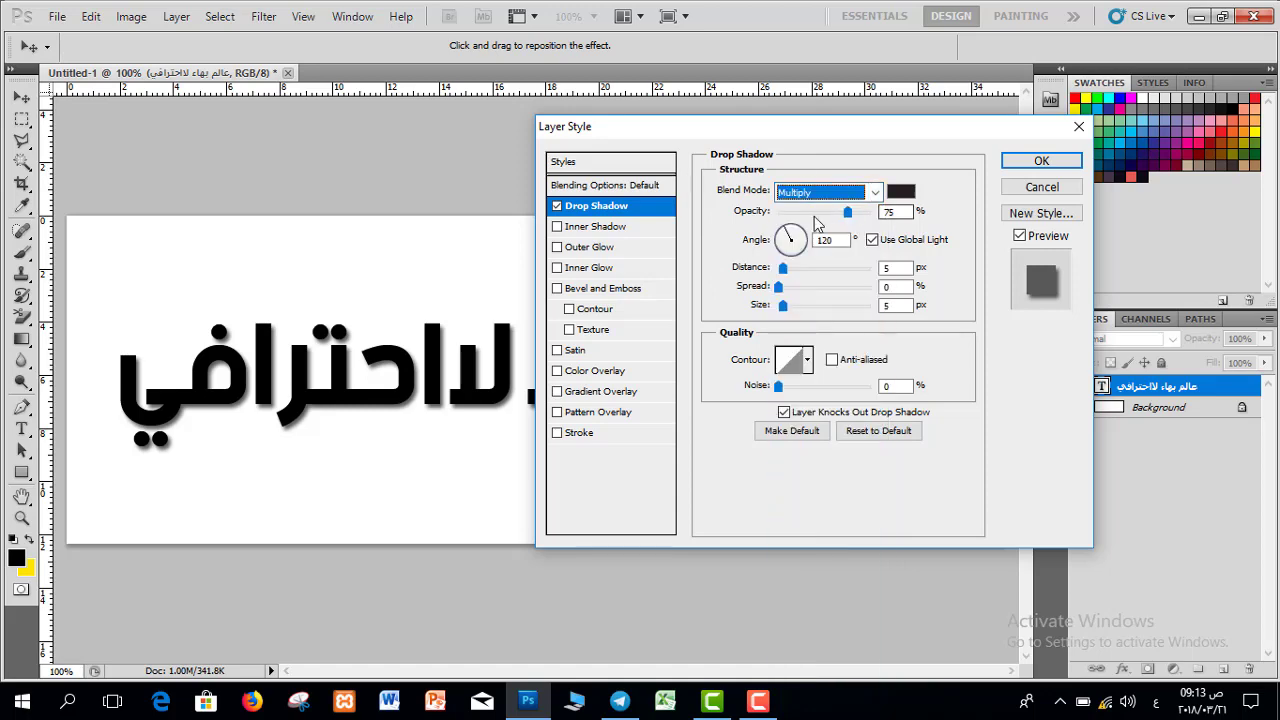
{"action": "left_click", "coordinate": [900, 192]}
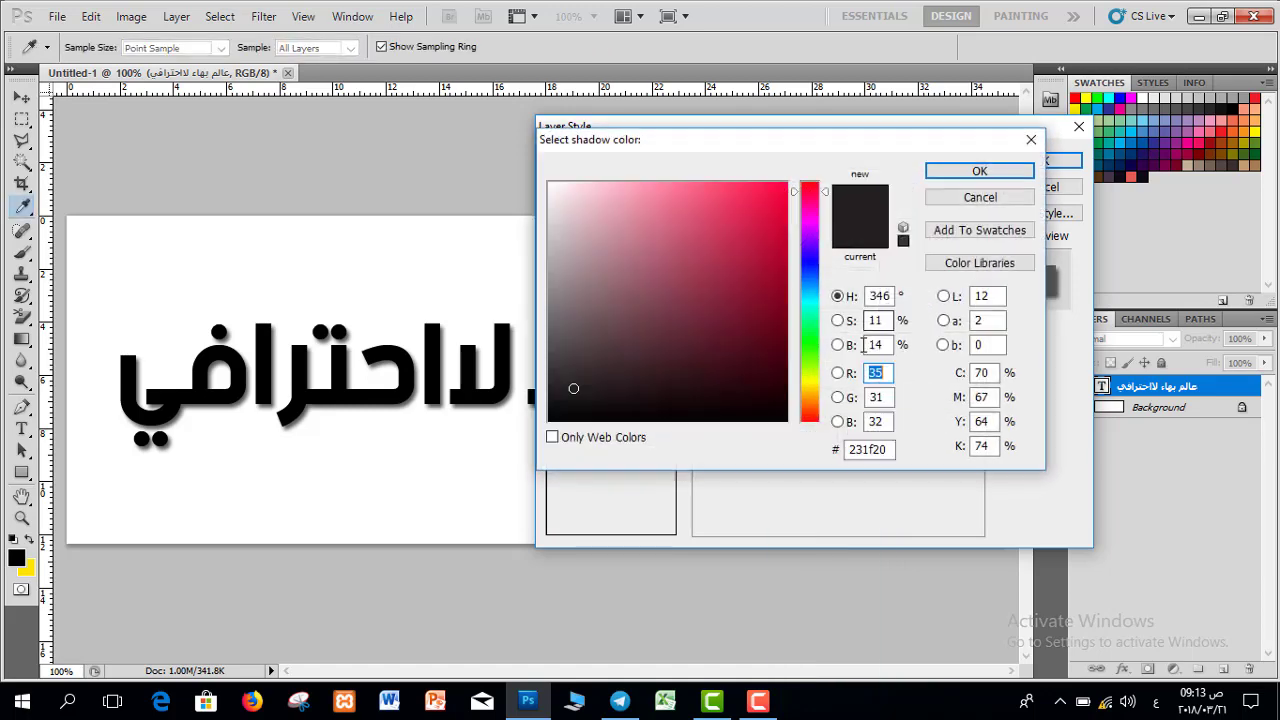
{"action": "left_click", "coordinate": [975, 200]}
Set the drop shadow's opacity to 67%, keeping most of the title in view.
{"action": "left_click_drag", "start_coordinate": [830, 138], "coordinate": [801, 97]}
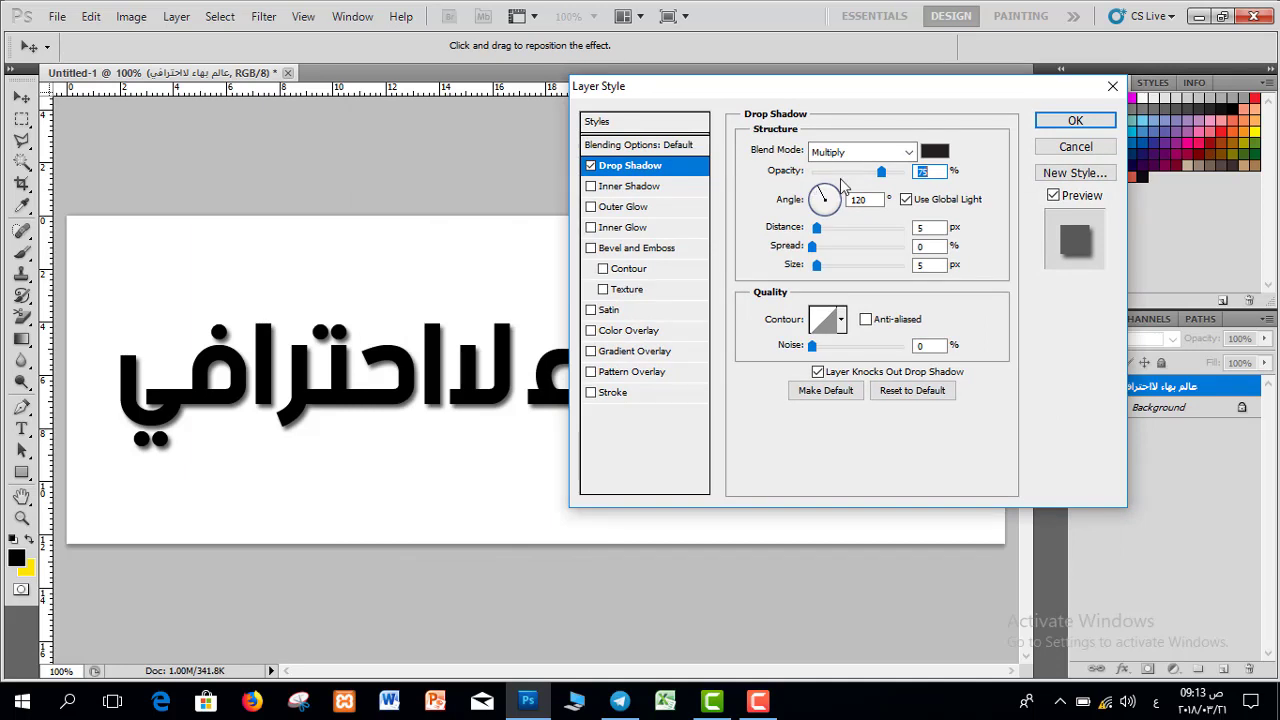
{"action": "left_click_drag", "start_coordinate": [704, 97], "coordinate": [925, 95]}
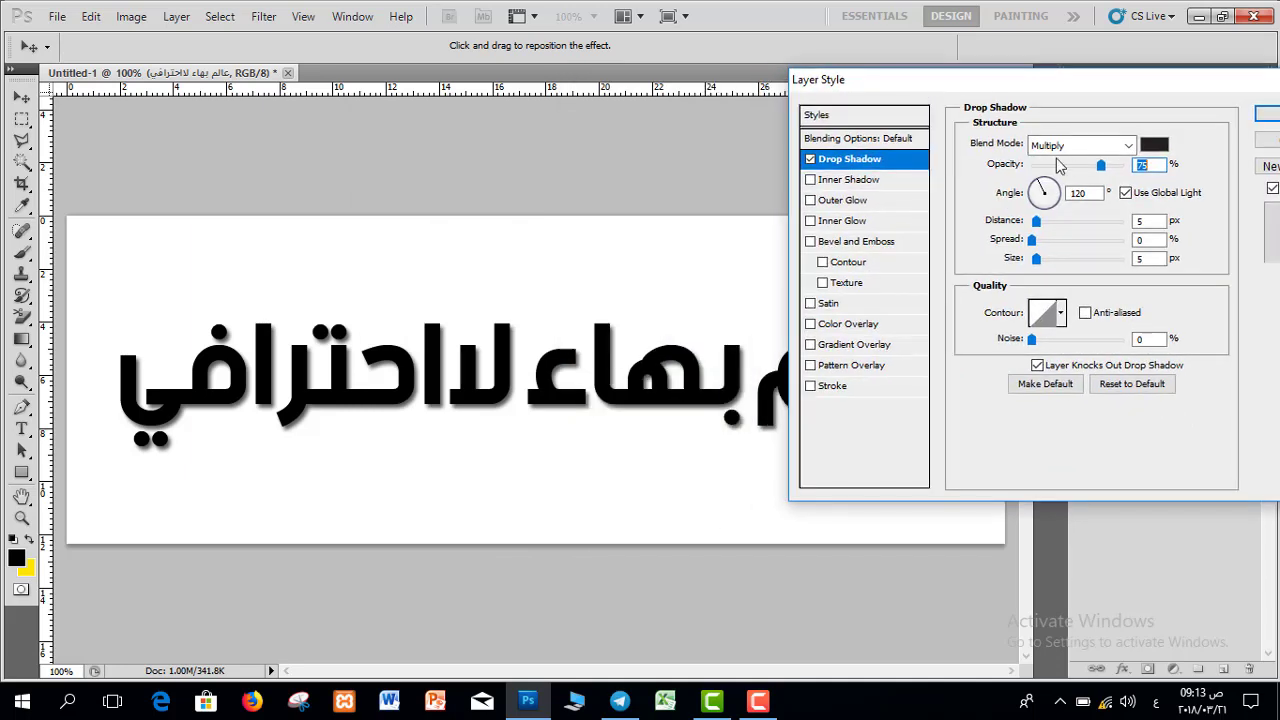
{"action": "mouse_move", "coordinate": [1102, 170]}
{"action": "left_mouse_down"}
{"action": "mouse_move", "coordinate": [1062, 168]}
{"action": "mouse_move", "coordinate": [1176, 168]}
{"action": "mouse_move", "coordinate": [1025, 175]}
{"action": "mouse_move", "coordinate": [1118, 175]}
{"action": "mouse_move", "coordinate": [1093, 172]}
{"action": "left_mouse_up"}
{"action": "left_click_drag", "start_coordinate": [1025, 95], "coordinate": [941, 94]}
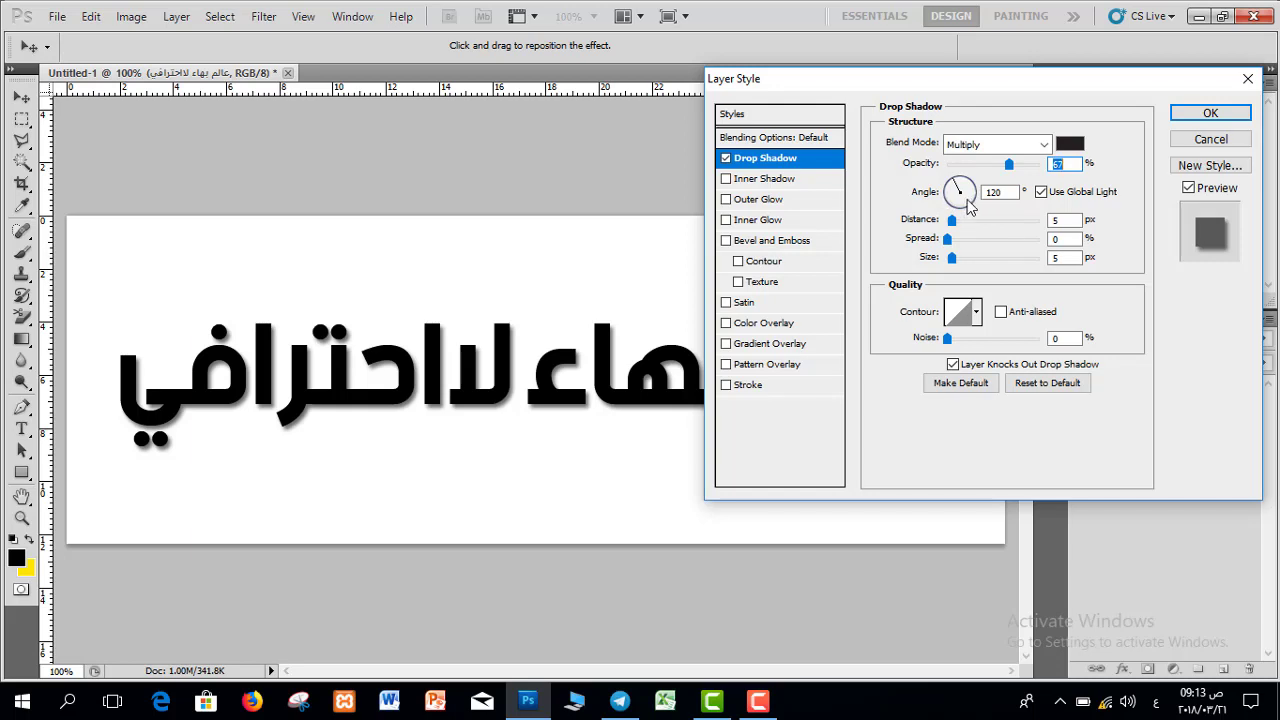
Try a drop shadow lighting angle of -45° and settle on -8°.
{"action": "left_click", "coordinate": [968, 206]}
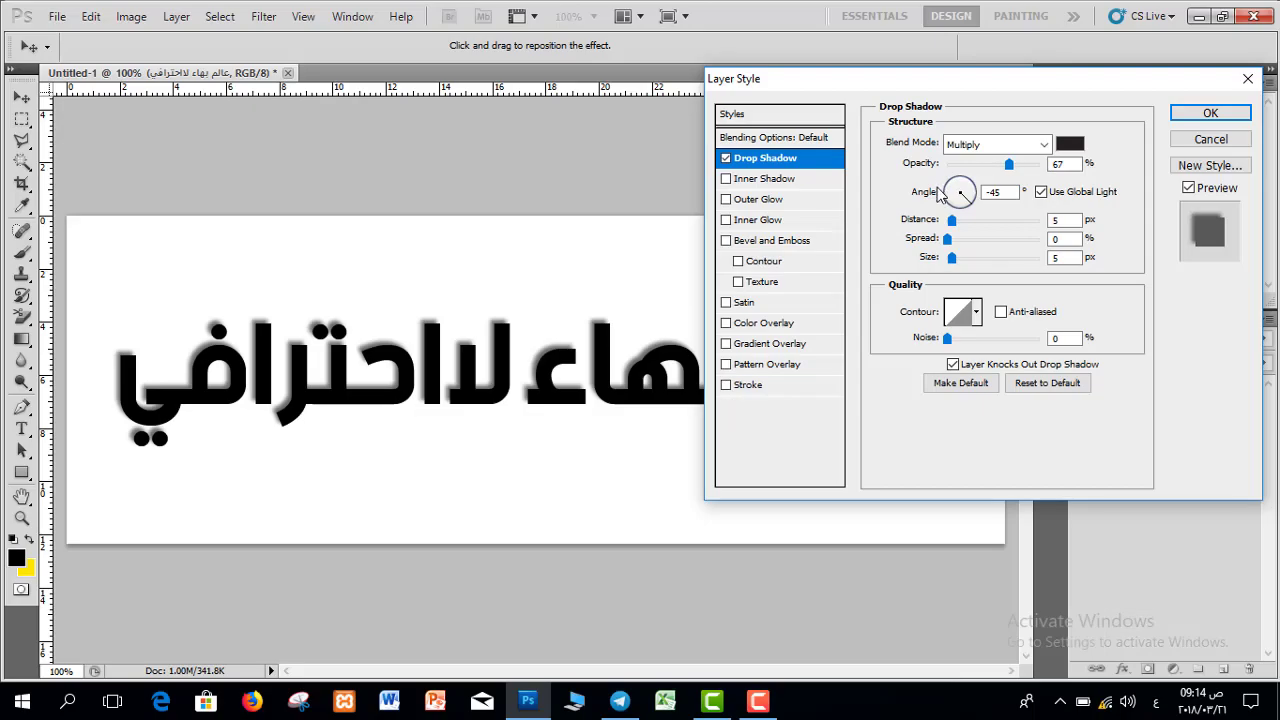
{"action": "left_click_drag", "start_coordinate": [904, 83], "coordinate": [815, 87]}
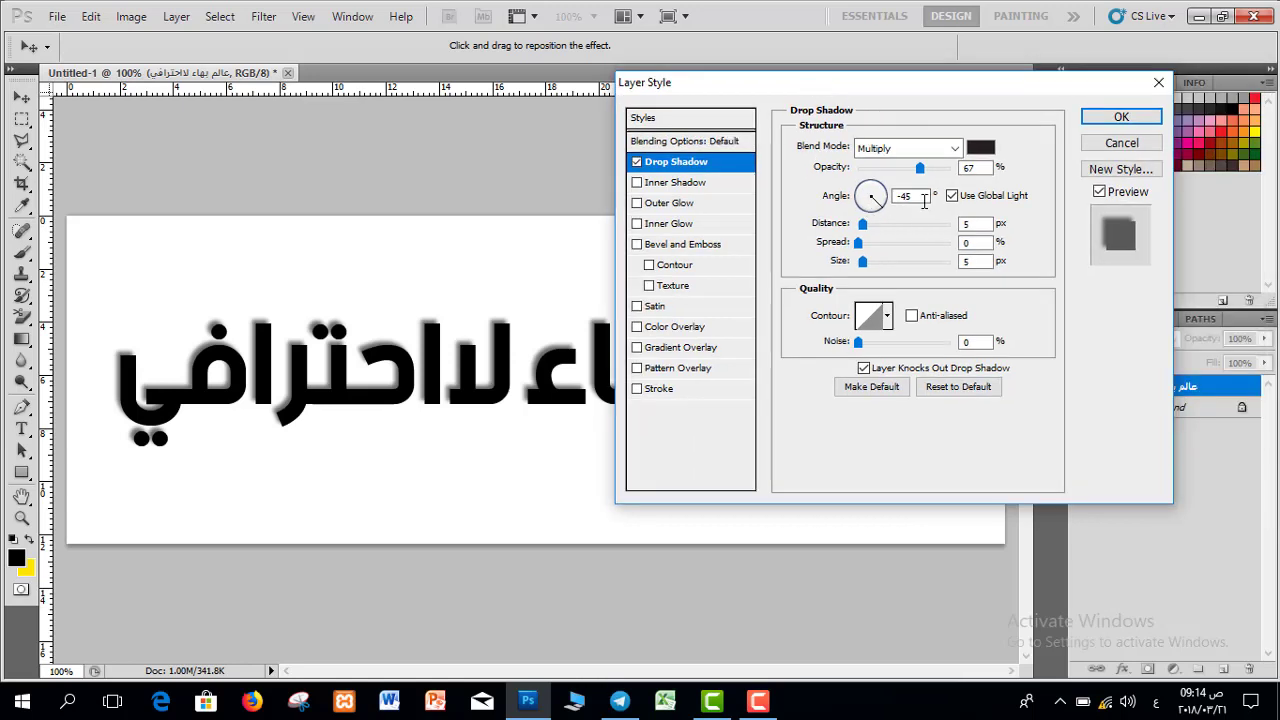
{"action": "left_click_drag", "start_coordinate": [923, 198], "coordinate": [900, 197]}
{"action": "left_click_drag", "start_coordinate": [876, 196], "coordinate": [879, 202]}
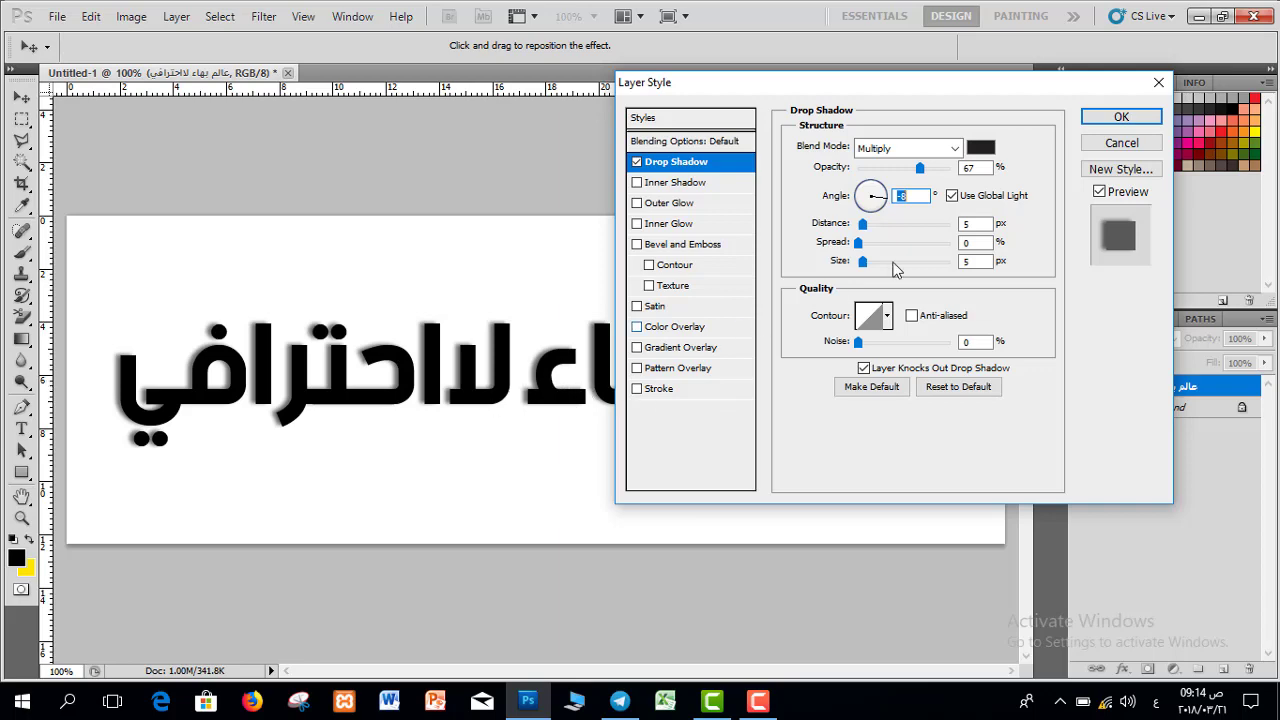
{"action": "left_click_drag", "start_coordinate": [743, 90], "coordinate": [585, 132]}
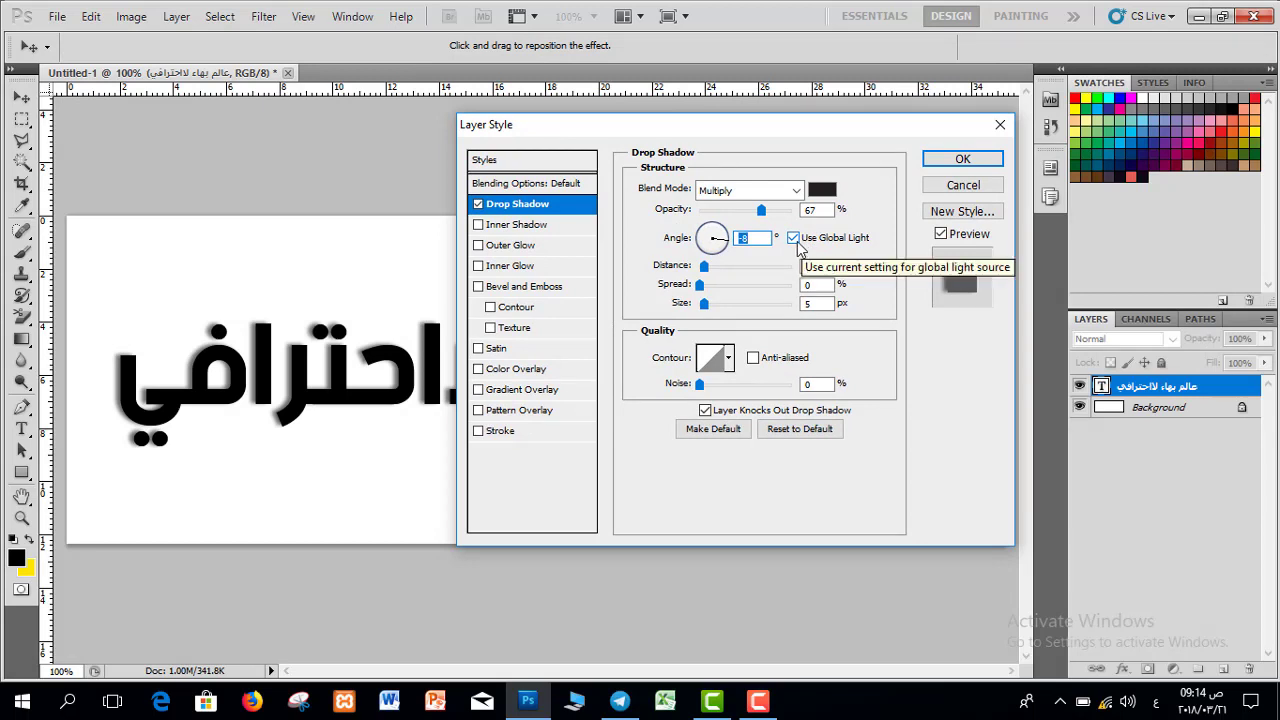
Set the drop shadow's distance to 7 px, spread to 29% and size to 5 px after trying a 0 px size.
{"action": "left_click_drag", "start_coordinate": [600, 126], "coordinate": [840, 165]}
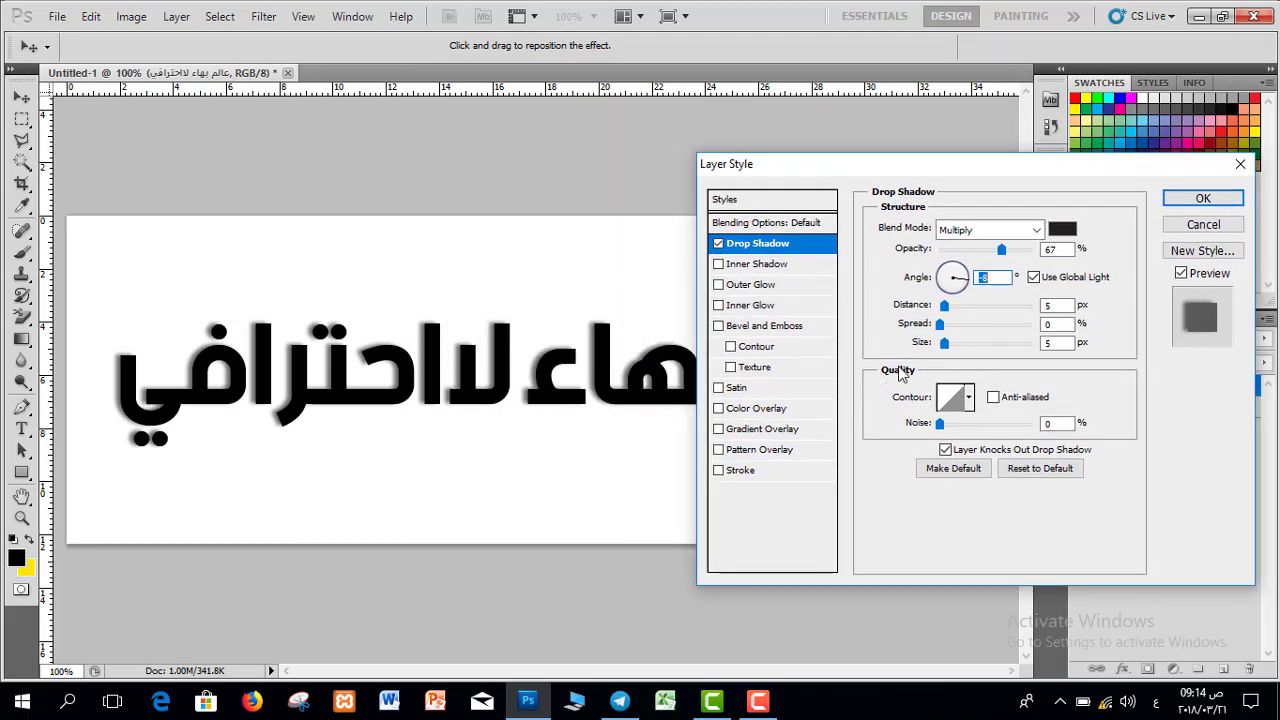
{"action": "left_click_drag", "start_coordinate": [945, 306], "coordinate": [967, 348]}
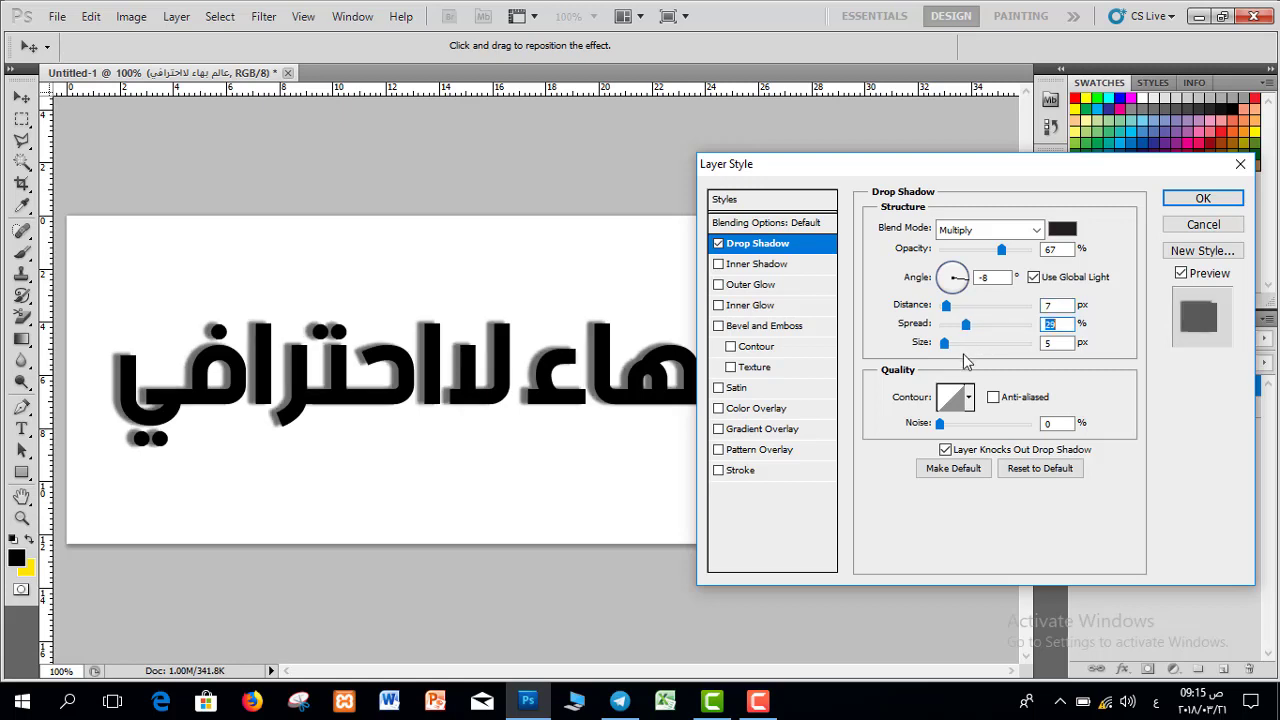
{"action": "mouse_move", "coordinate": [945, 343]}
{"action": "left_mouse_down"}
{"action": "mouse_move", "coordinate": [1000, 345]}
{"action": "mouse_move", "coordinate": [941, 358]}
{"action": "left_mouse_up"}
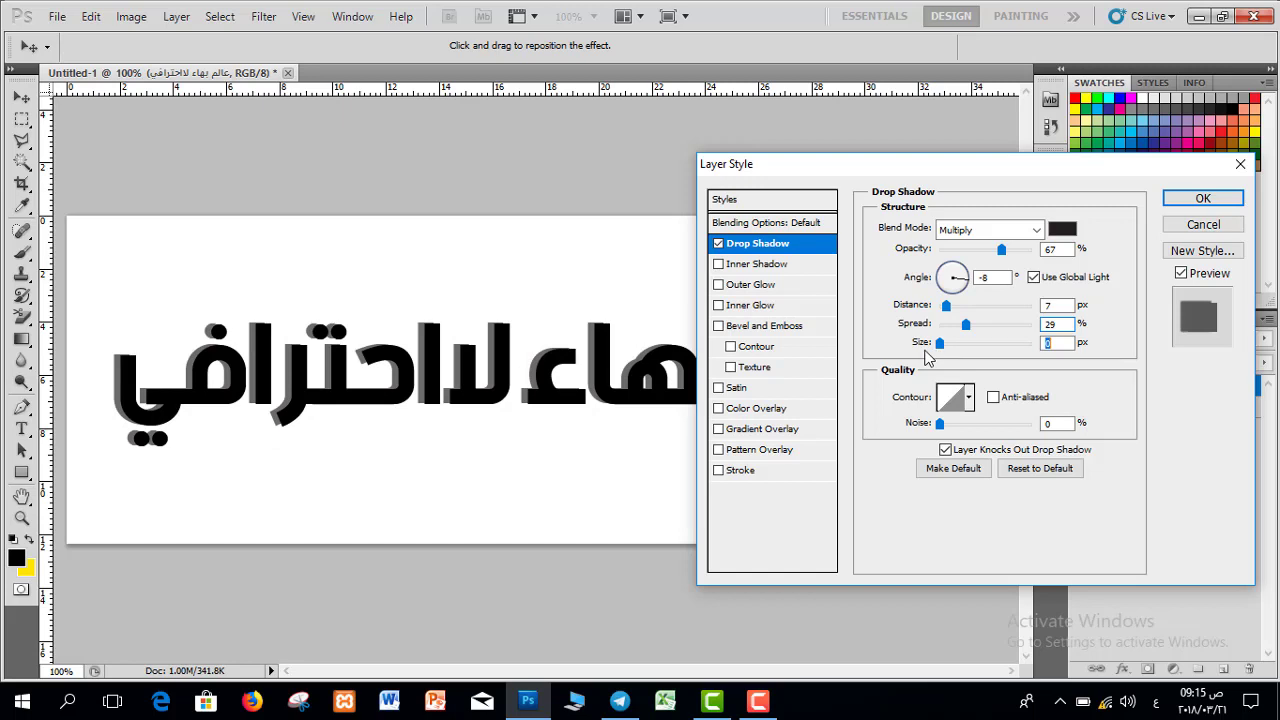
{"action": "mouse_move", "coordinate": [928, 358]}
{"action": "left_mouse_down"}
{"action": "mouse_move", "coordinate": [1043, 360]}
{"action": "mouse_move", "coordinate": [945, 366]}
{"action": "left_mouse_up"}
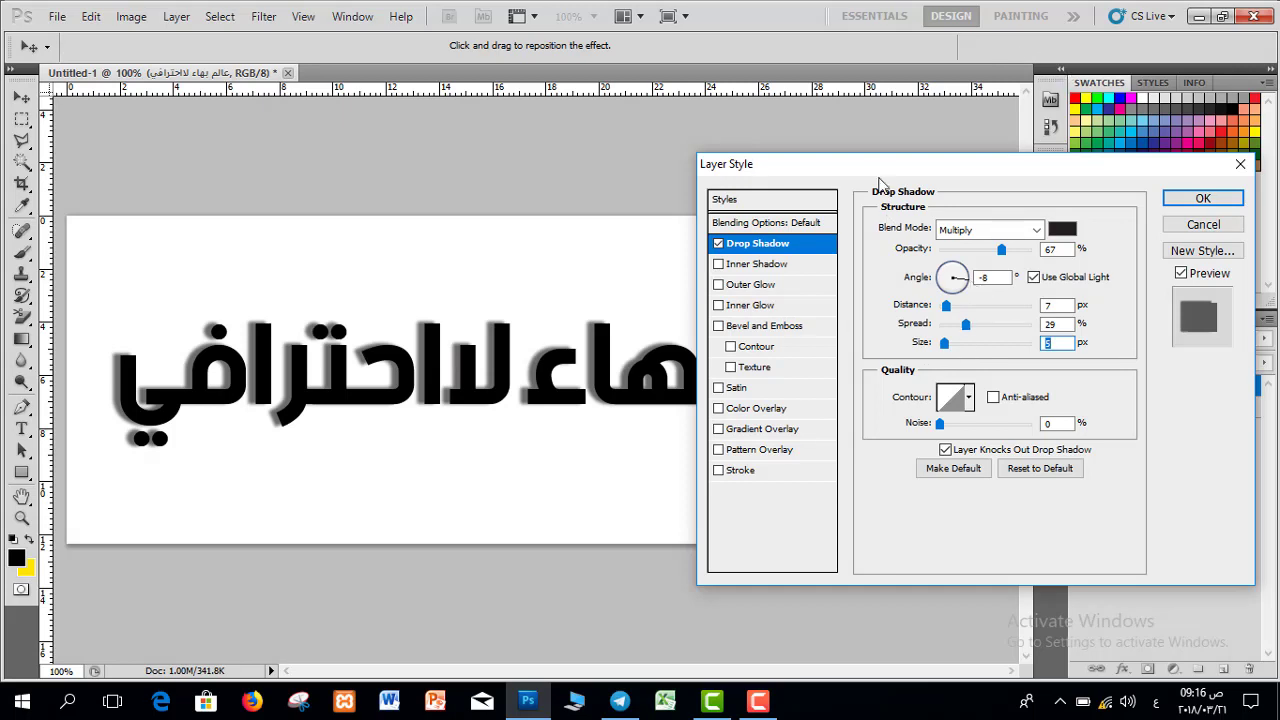
Enable the Inner Shadow effect with its default settings, keeping most of the title in view.
{"action": "left_click_drag", "start_coordinate": [861, 163], "coordinate": [783, 91]}
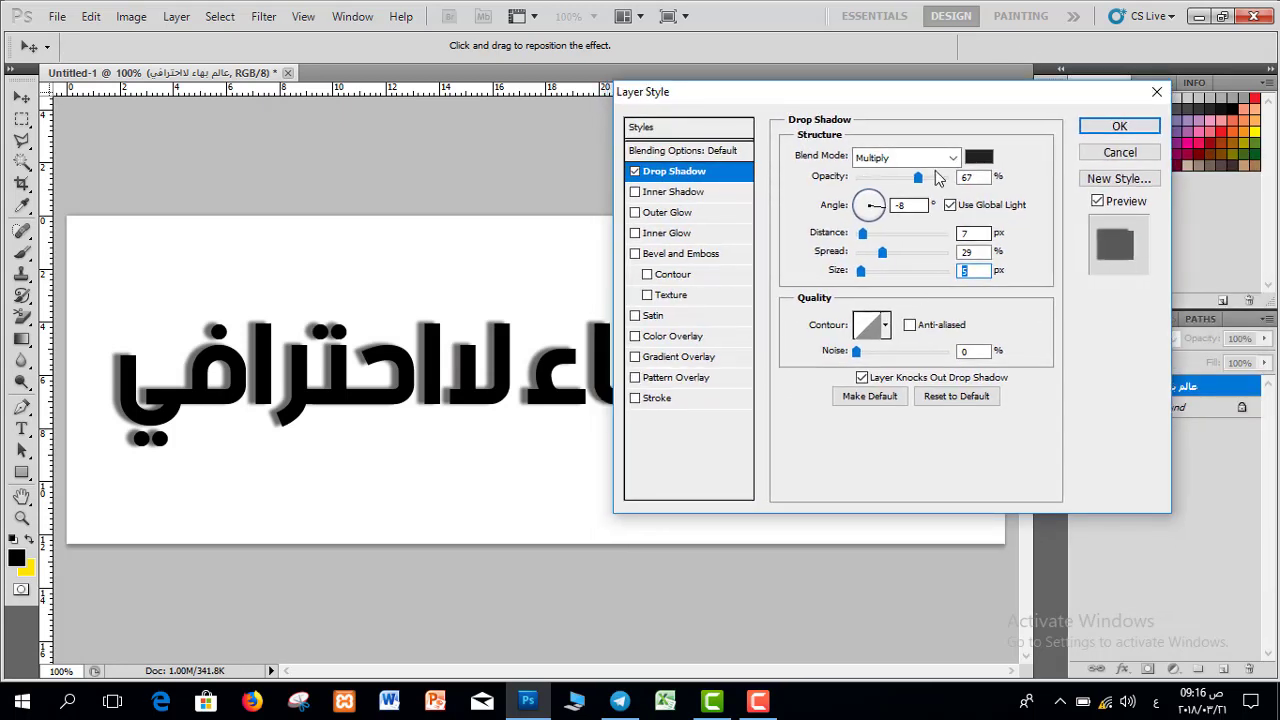
{"action": "left_click", "coordinate": [662, 193]}
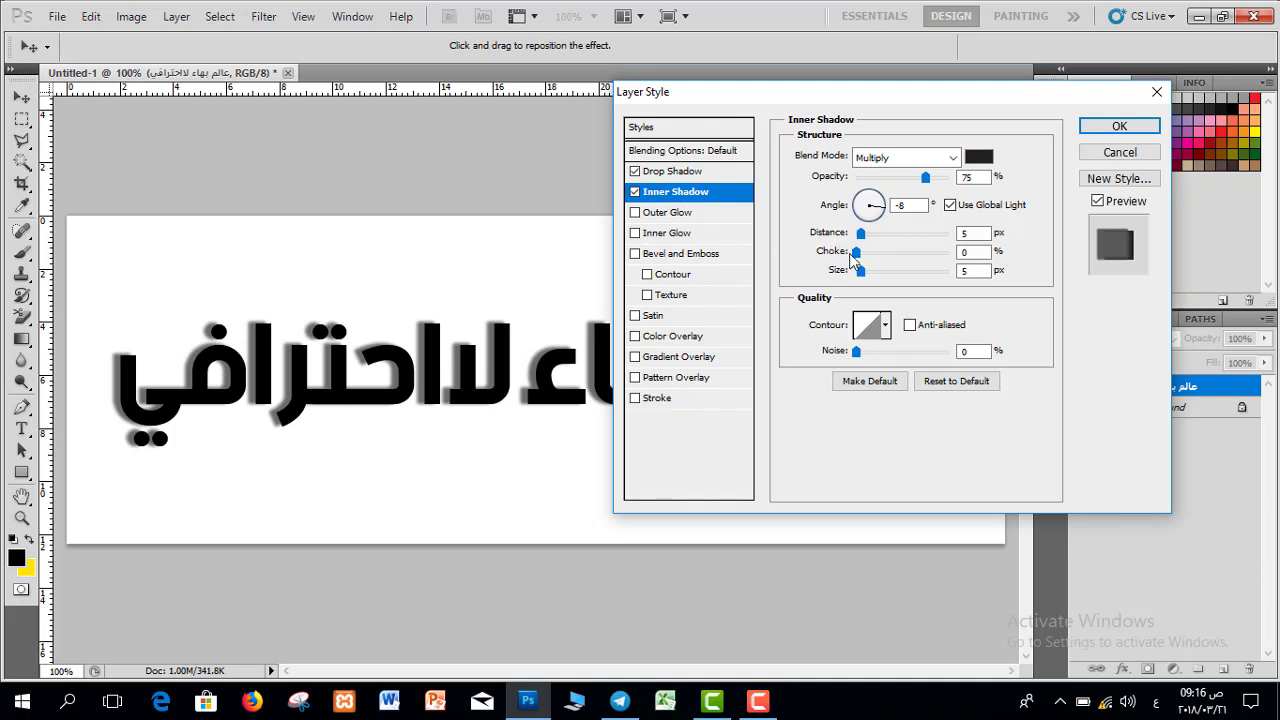
{"action": "left_click", "coordinate": [652, 176]}
{"action": "left_click", "coordinate": [683, 195]}
{"action": "left_click_drag", "start_coordinate": [771, 96], "coordinate": [806, 119]}
Enable the Outer Glow effect and set its blend mode to Normal.
{"action": "left_click", "coordinate": [759, 210]}
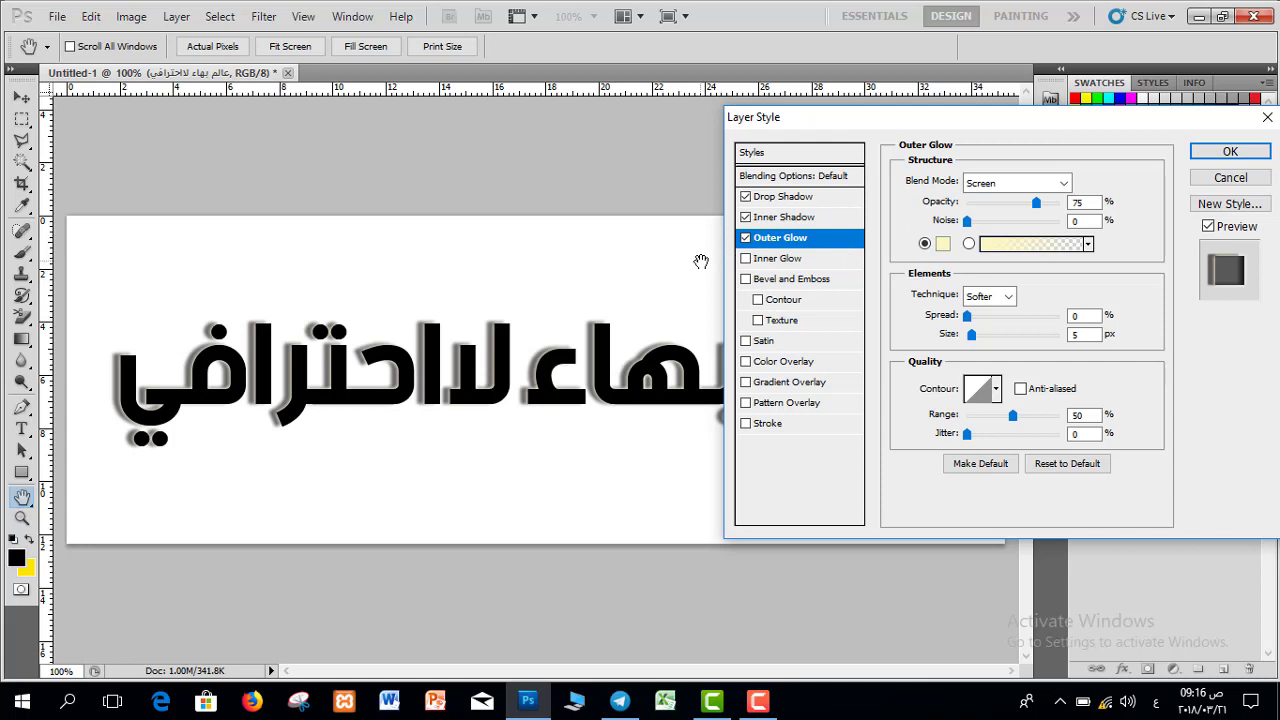
{"action": "left_click", "coordinate": [1024, 183]}
{"action": "left_click", "coordinate": [1020, 199]}
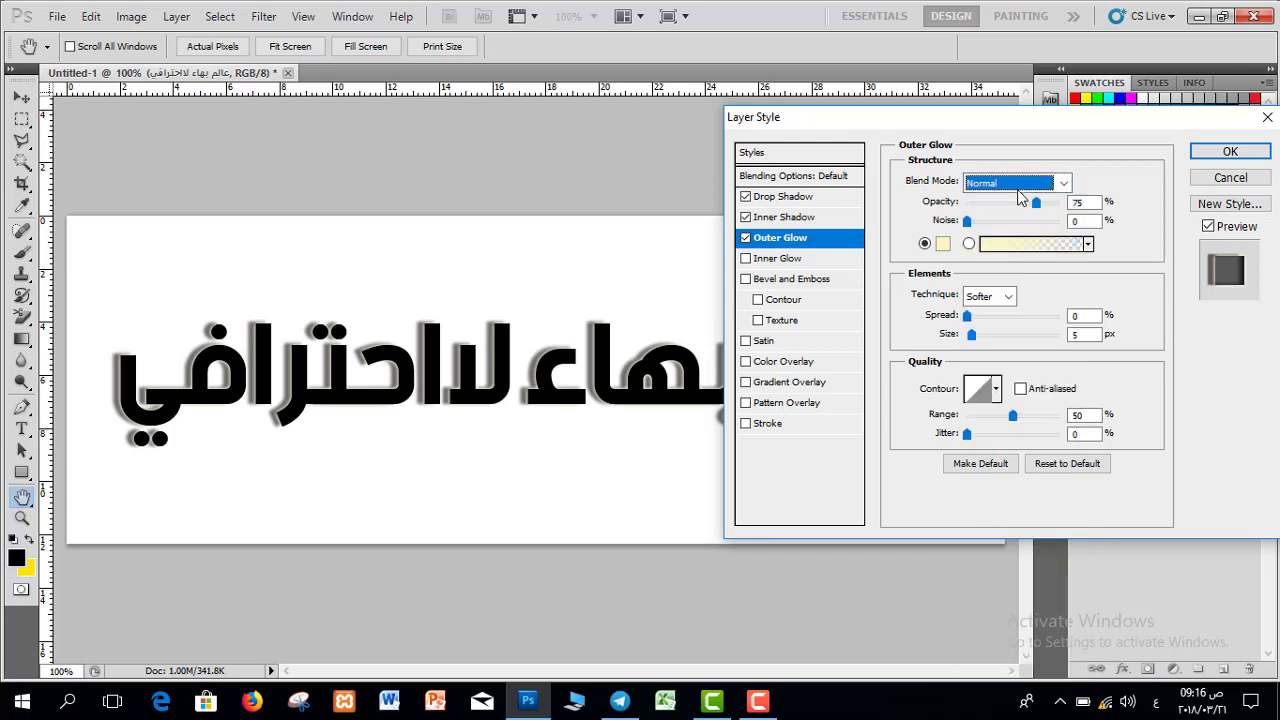
{"action": "left_click", "coordinate": [1015, 185]}
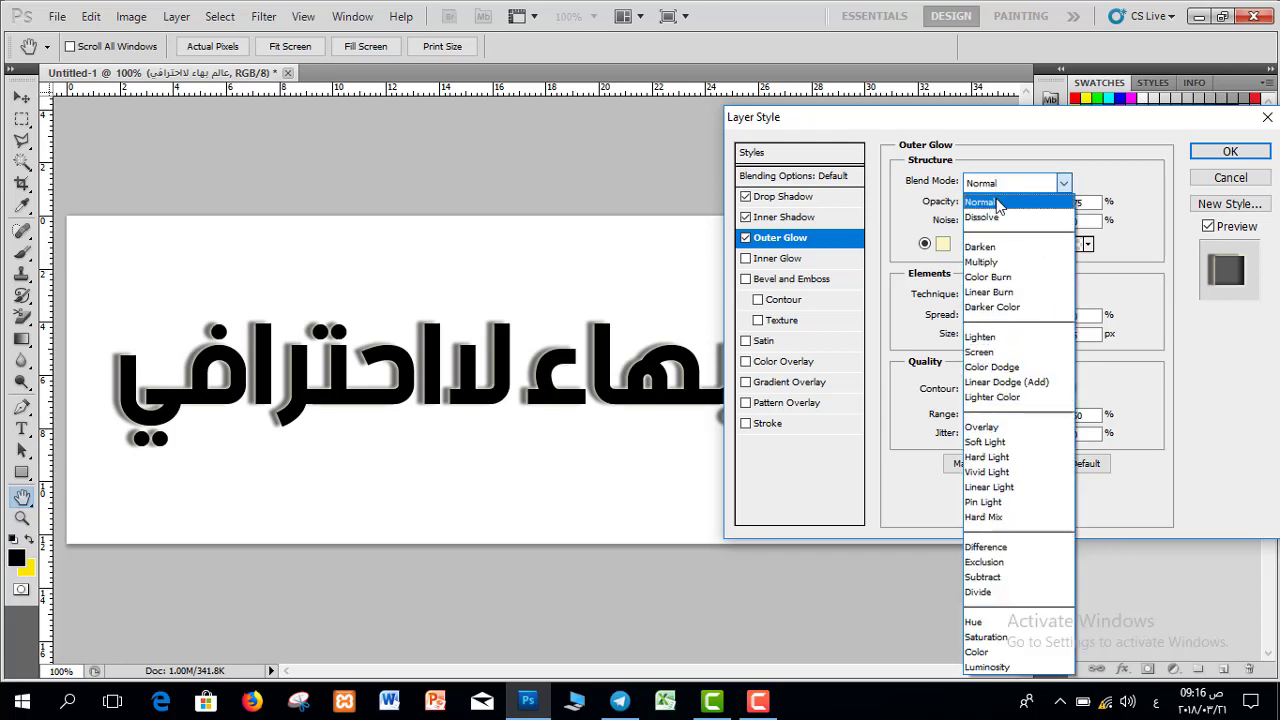
{"action": "left_click", "coordinate": [998, 203]}
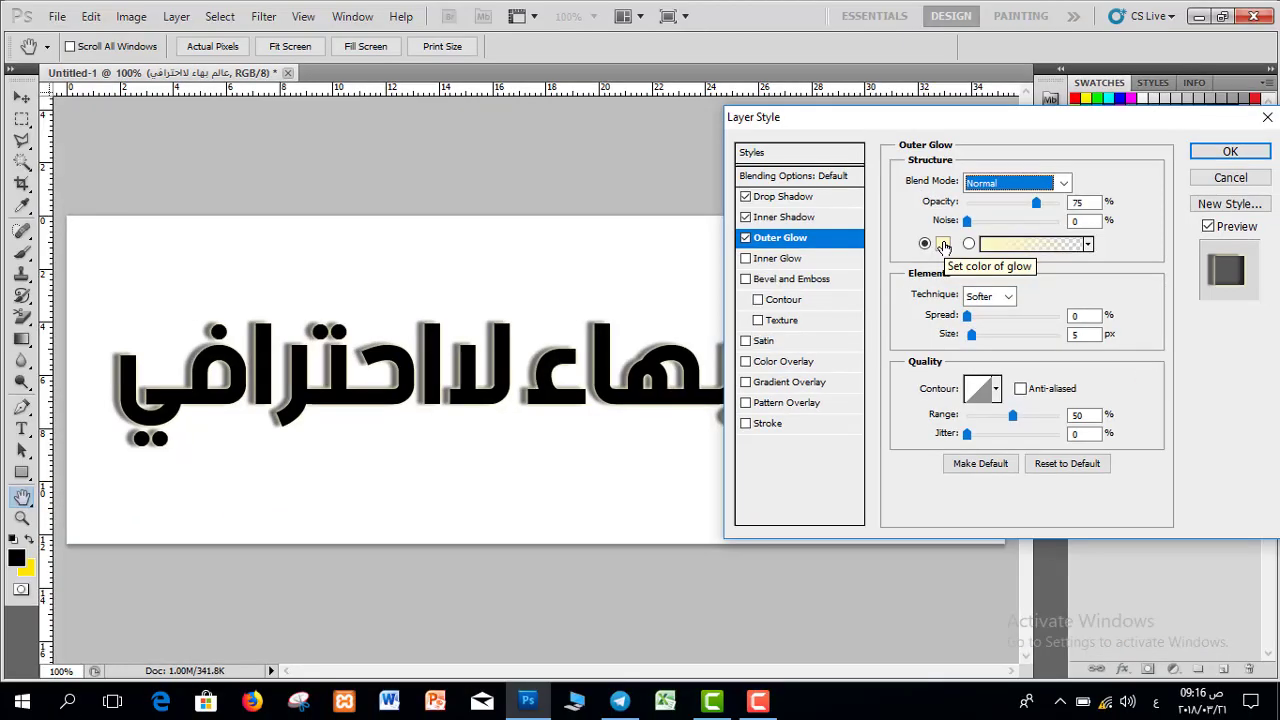
Set the outer glow's colour to bright yellow ffeb00.
{"action": "left_click", "coordinate": [943, 246]}
{"action": "left_click", "coordinate": [765, 201]}
{"action": "left_click", "coordinate": [787, 182]}
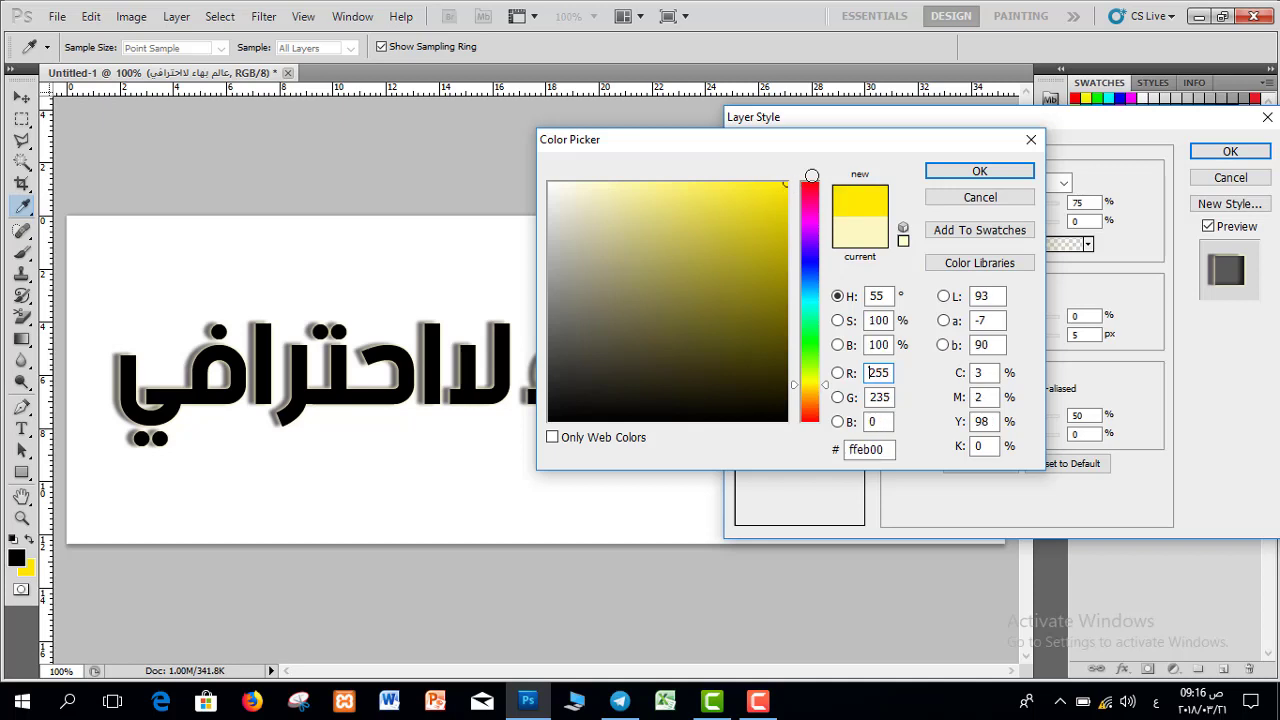
{"action": "left_click", "coordinate": [979, 172]}
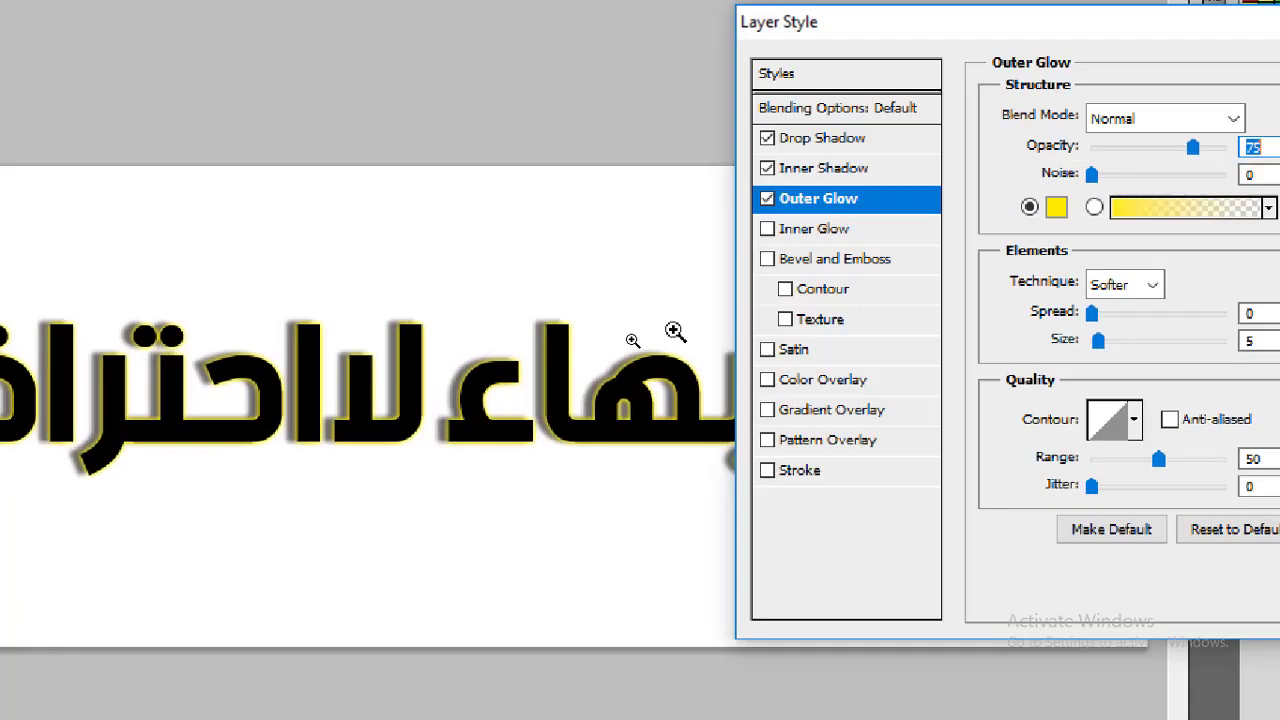
Try the Inner Glow effect on the title and switch it back off.
{"action": "left_click", "coordinate": [777, 258]}
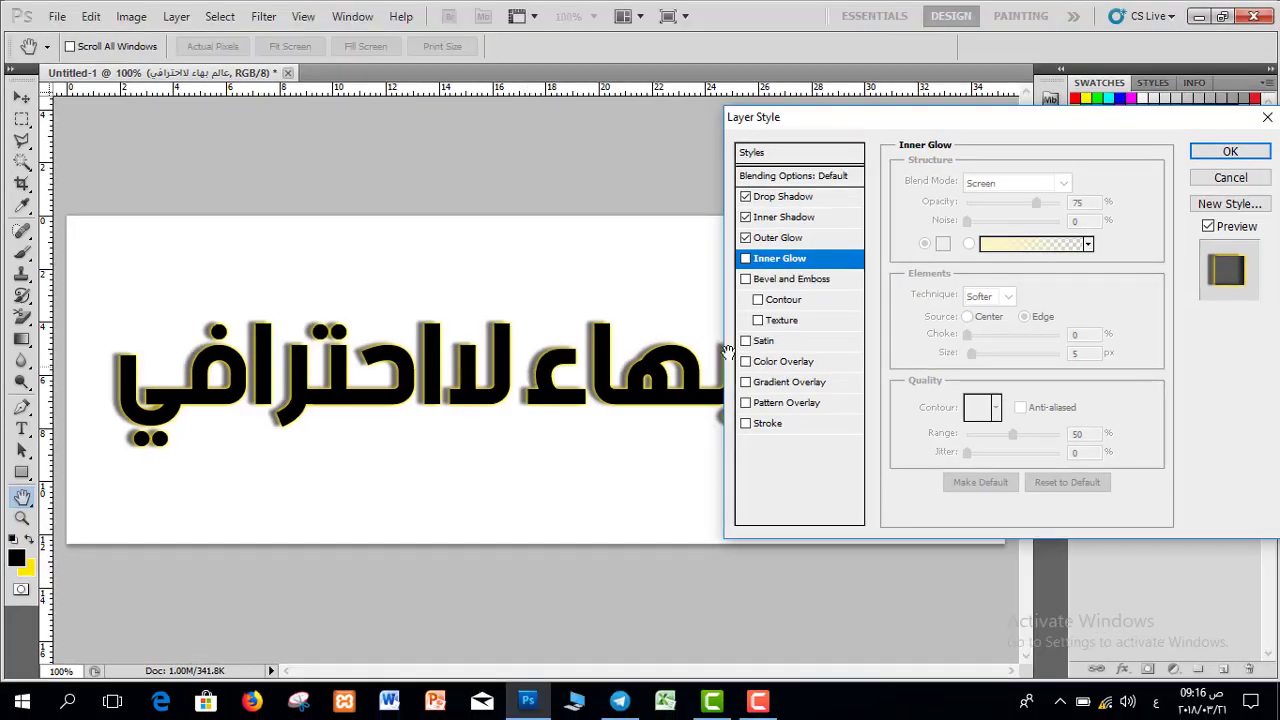
{"action": "left_click", "coordinate": [746, 259]}
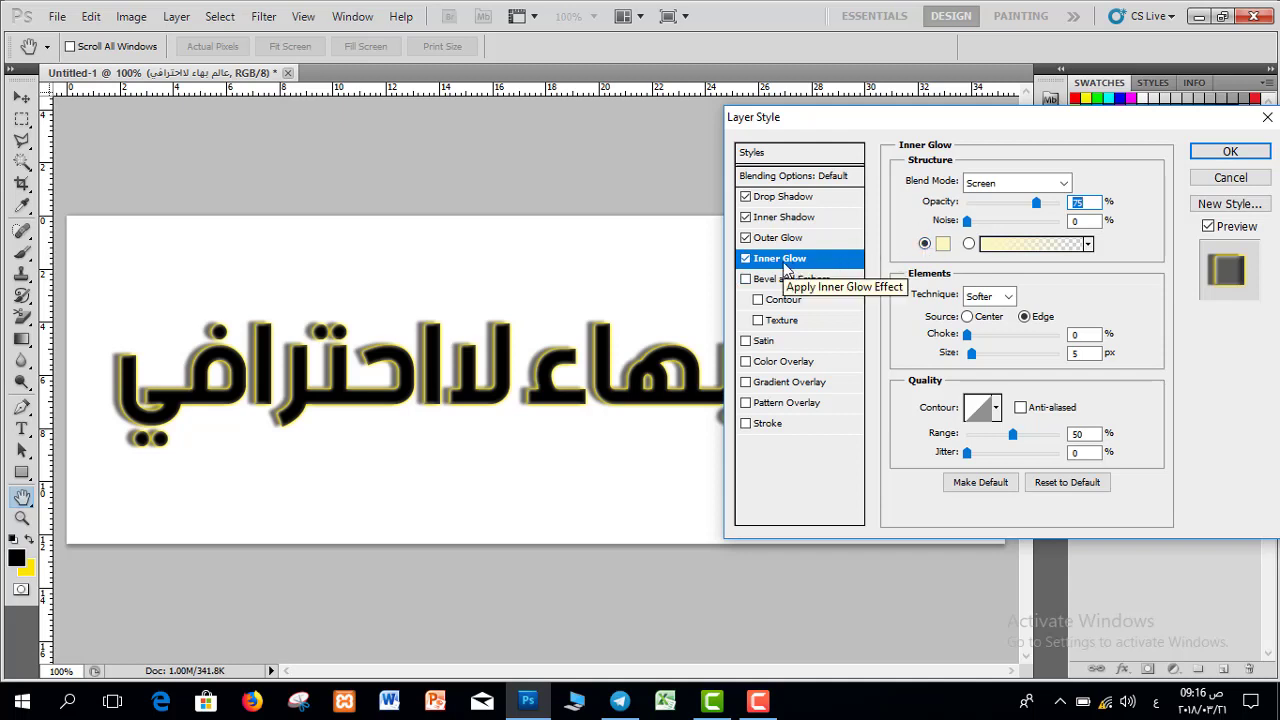
{"action": "left_click", "coordinate": [745, 258]}
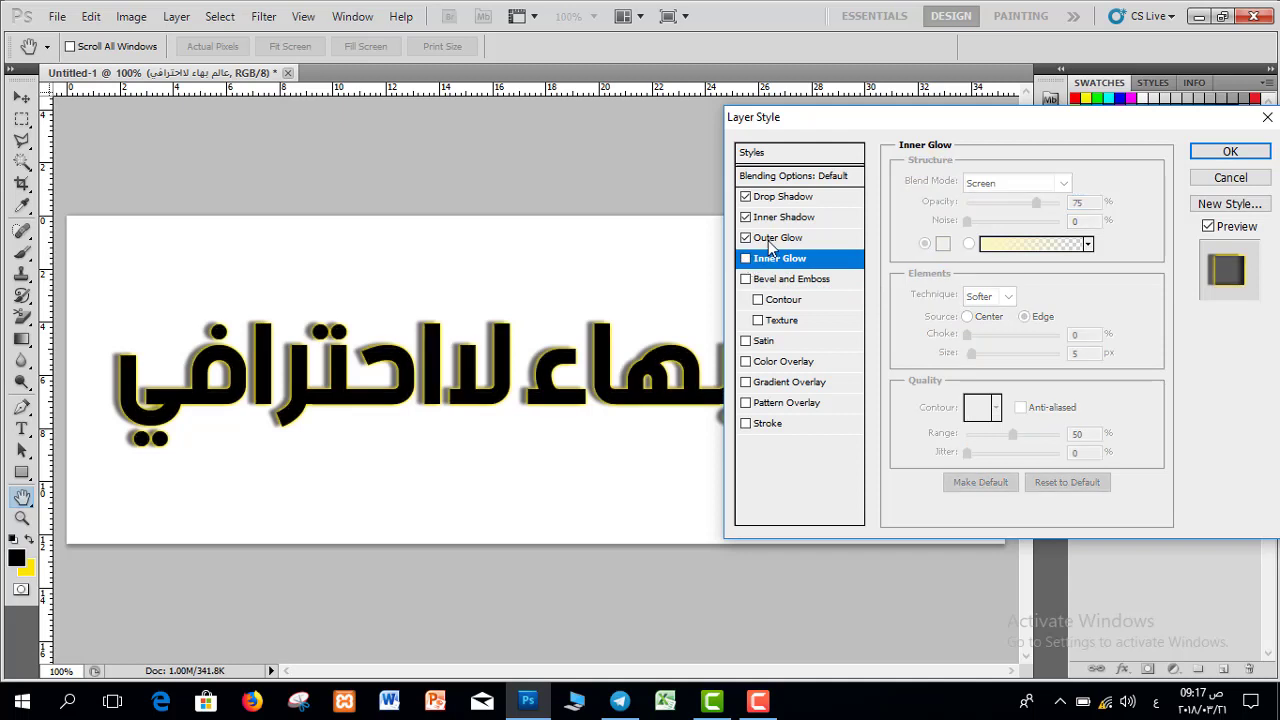
Configure the outer glow with a gradient fill, 100% opacity, 0% noise, 48% spread and 4 px size.
{"action": "left_click", "coordinate": [772, 245]}
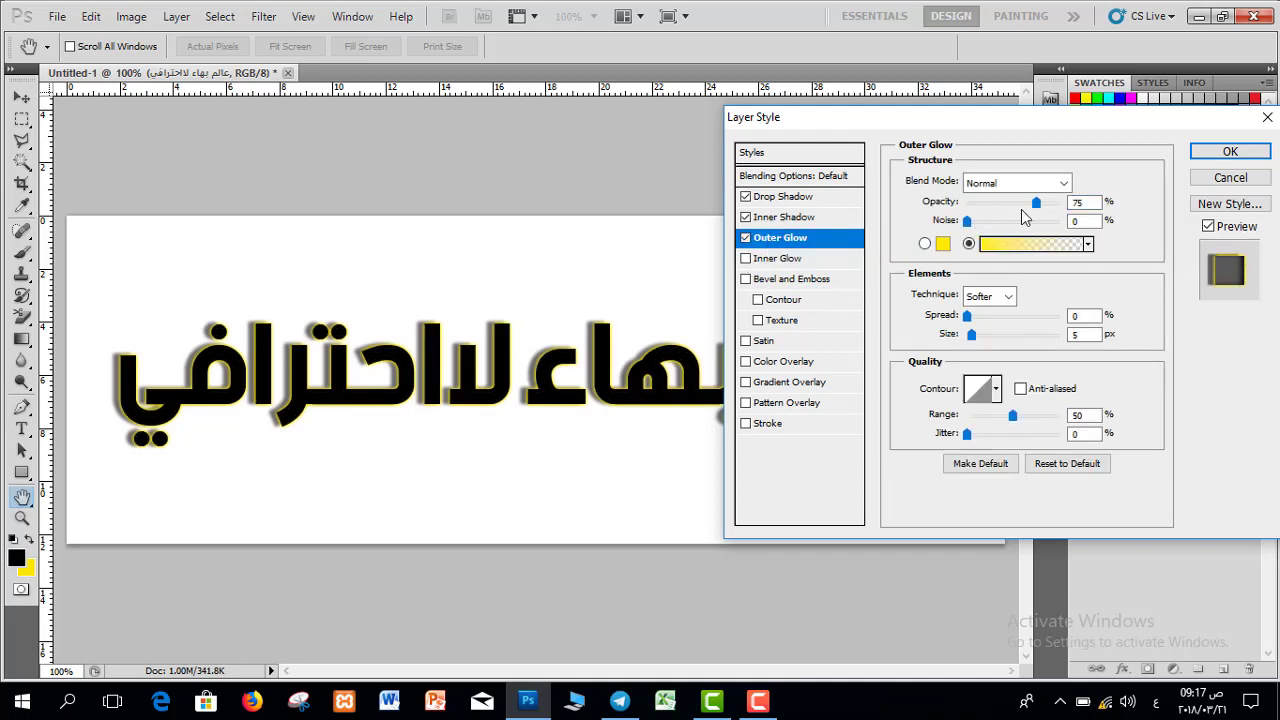
{"action": "mouse_move", "coordinate": [1037, 205]}
{"action": "left_mouse_down"}
{"action": "mouse_move", "coordinate": [960, 203]}
{"action": "mouse_move", "coordinate": [1060, 205]}
{"action": "mouse_move", "coordinate": [951, 207]}
{"action": "mouse_move", "coordinate": [1043, 213]}
{"action": "left_mouse_up"}
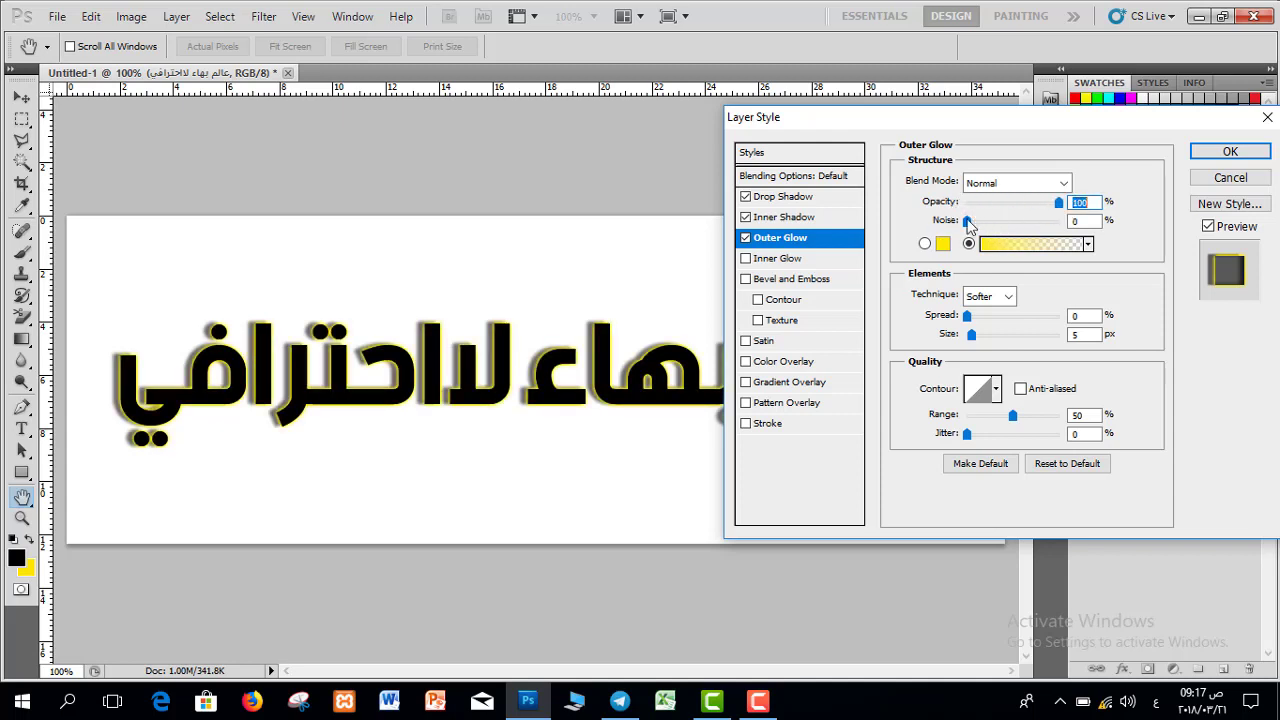
{"action": "left_click_drag", "start_coordinate": [970, 228], "coordinate": [1070, 240]}
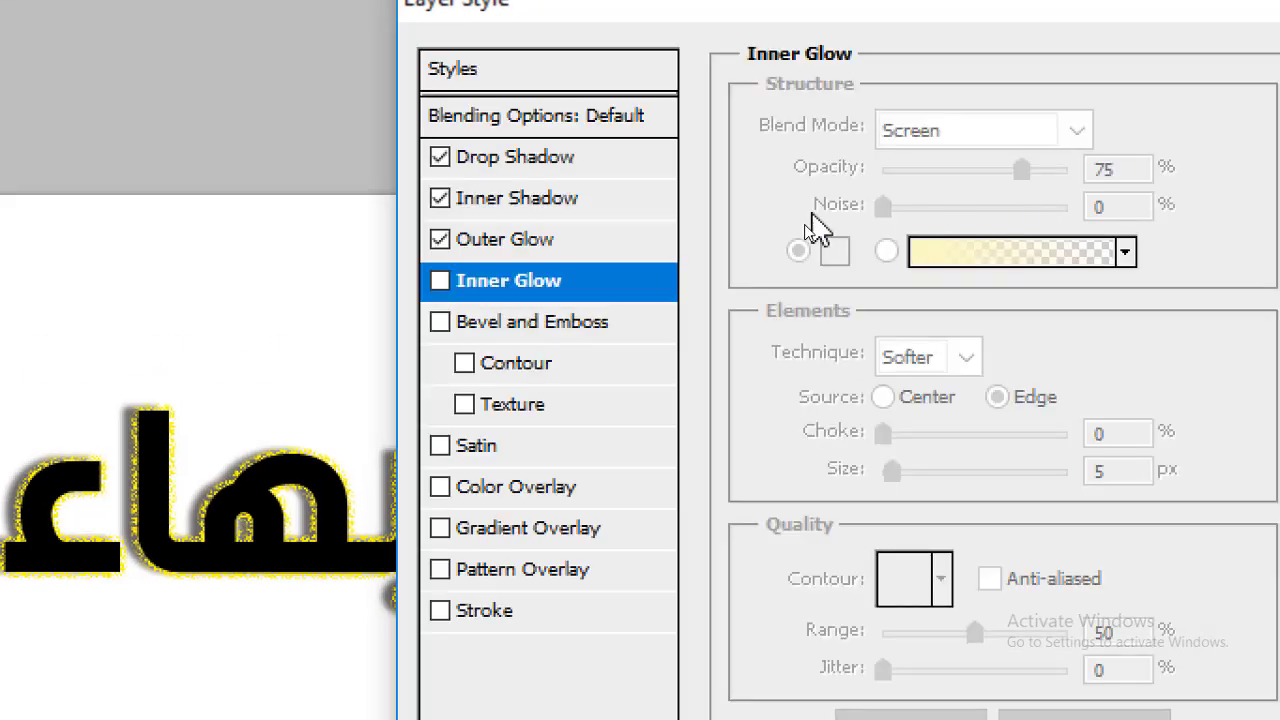
{"action": "left_click", "coordinate": [460, 245]}
{"action": "left_click", "coordinate": [1066, 208]}
{"action": "left_click_drag", "start_coordinate": [1066, 208], "coordinate": [870, 232]}
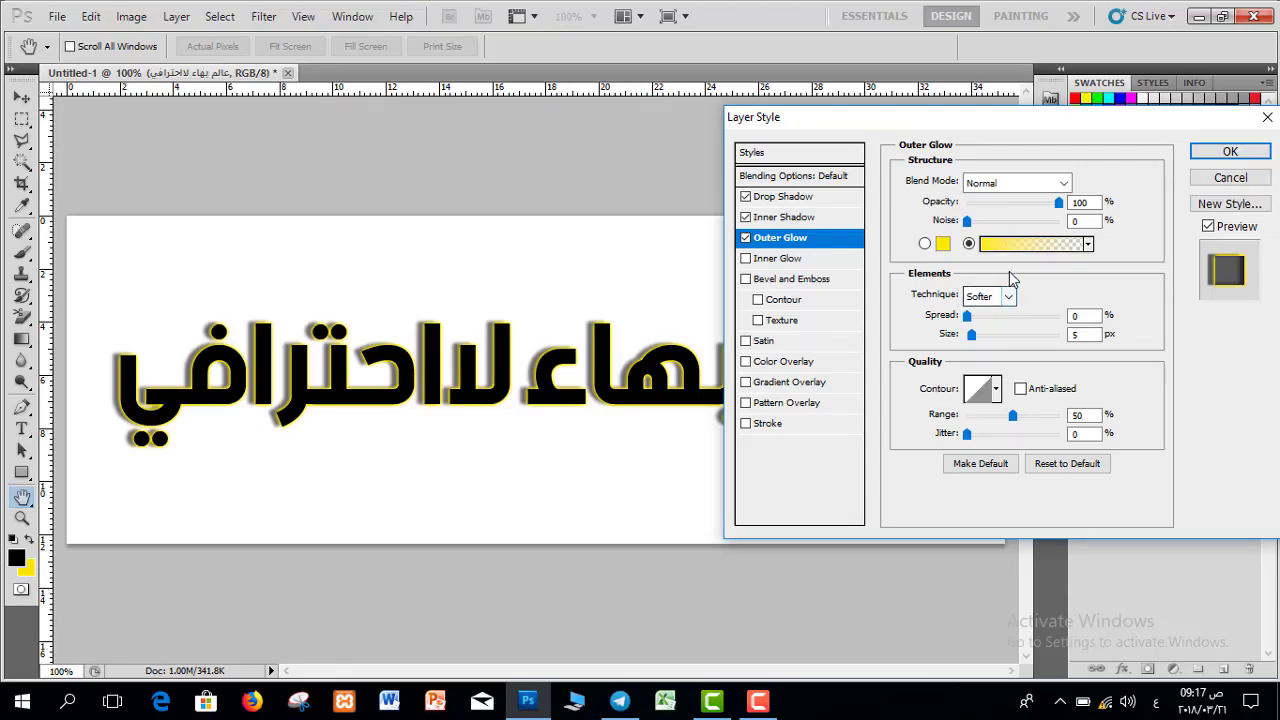
{"action": "left_click_drag", "start_coordinate": [967, 316], "coordinate": [1019, 332]}
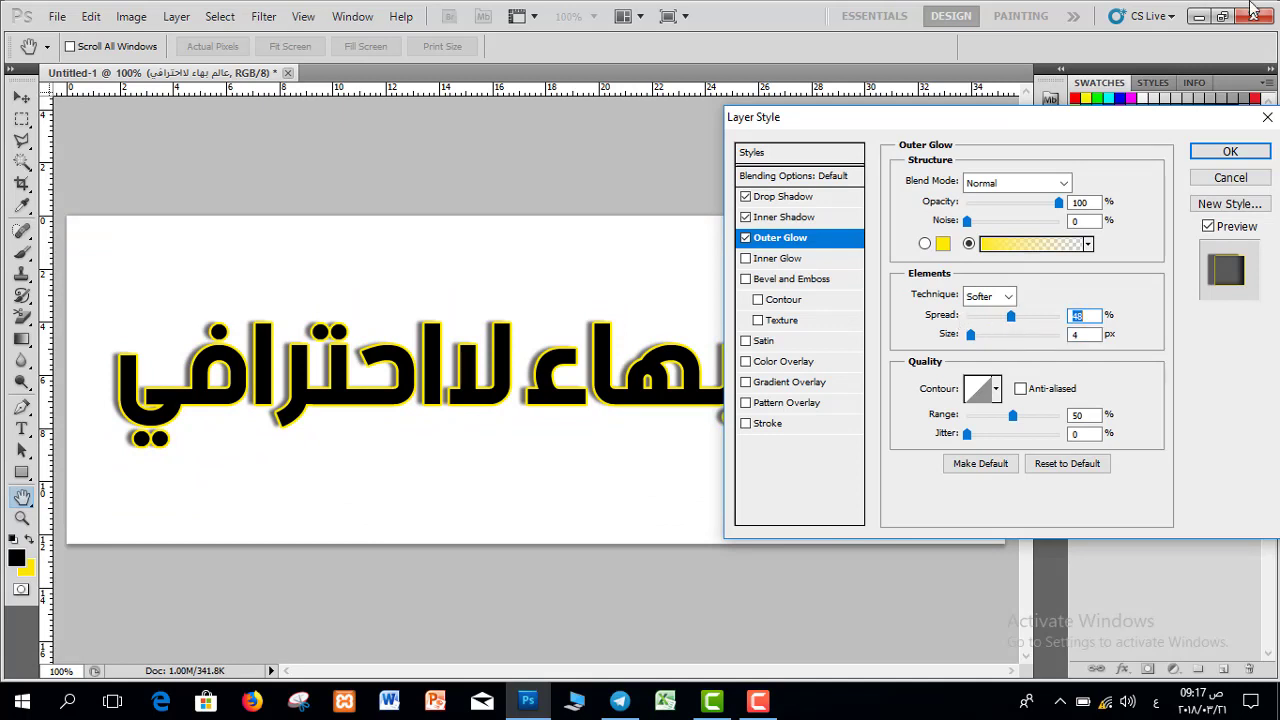
Enable the Inner Glow effect with Normal blend mode and bright yellow colour ffeb00.
{"action": "left_click", "coordinate": [788, 261]}
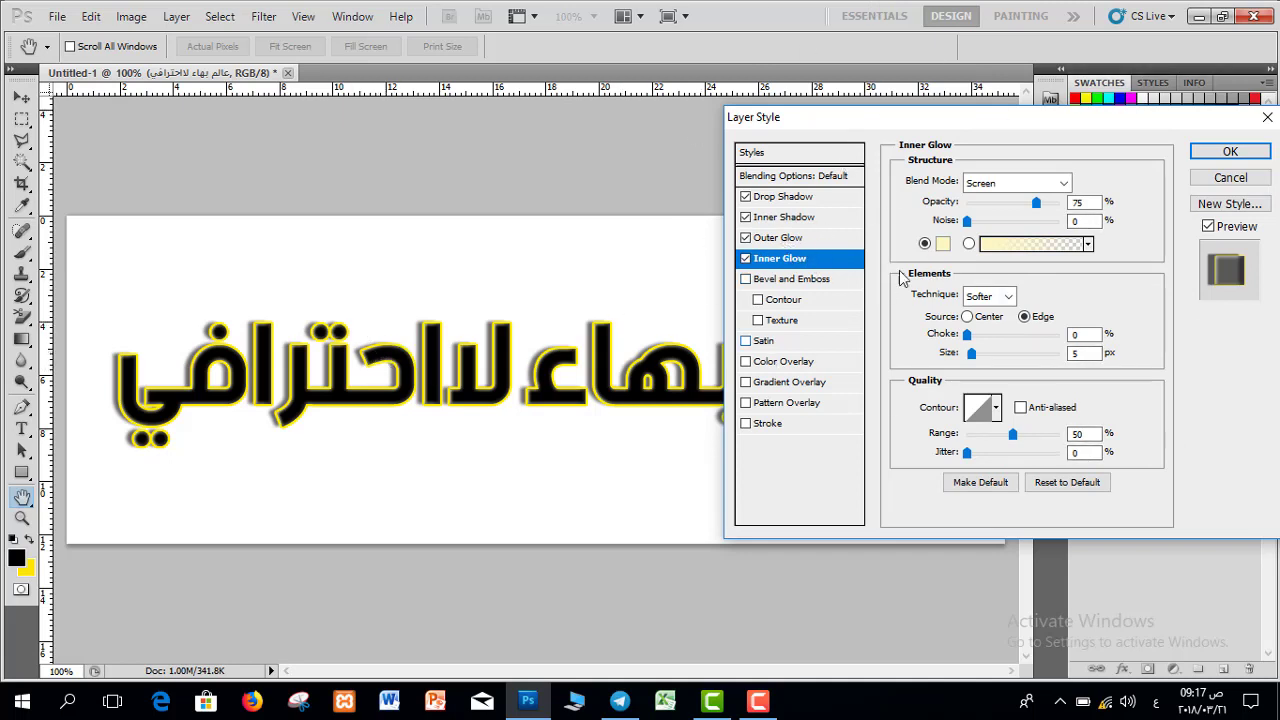
{"action": "left_click", "coordinate": [1060, 184]}
{"action": "left_click", "coordinate": [1062, 198]}
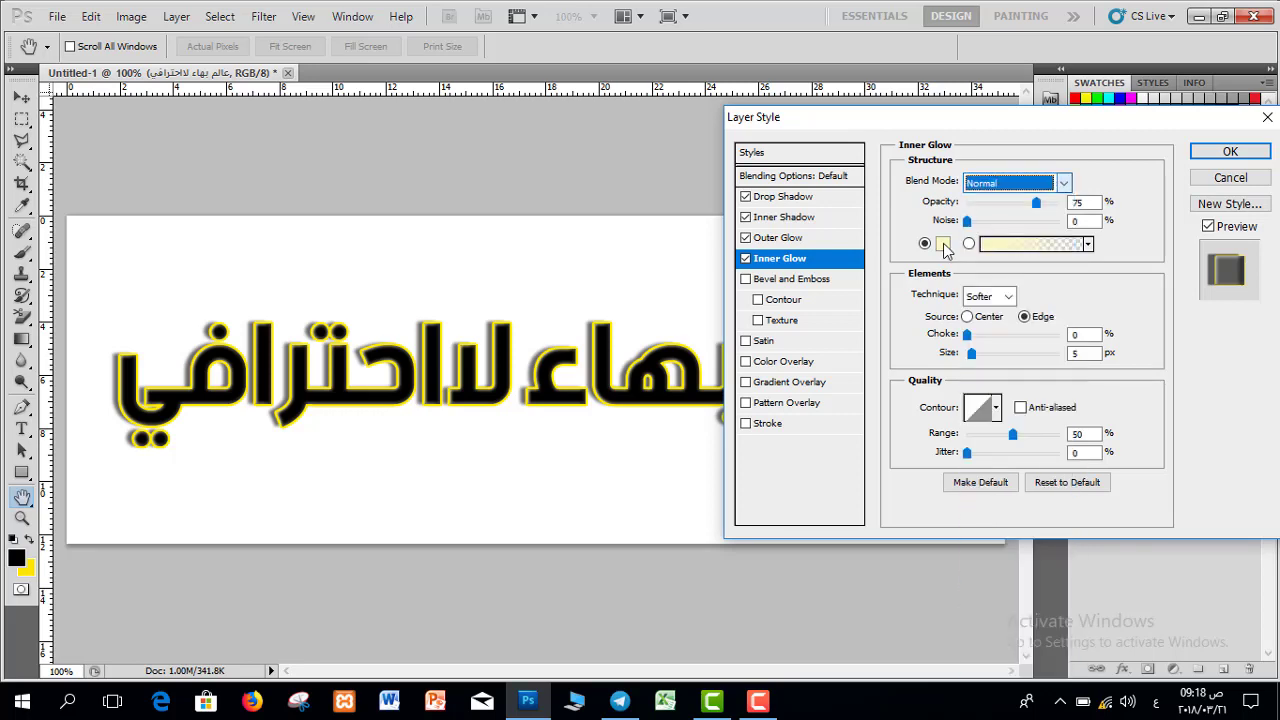
{"action": "left_click", "coordinate": [943, 245]}
{"action": "left_click", "coordinate": [786, 183]}
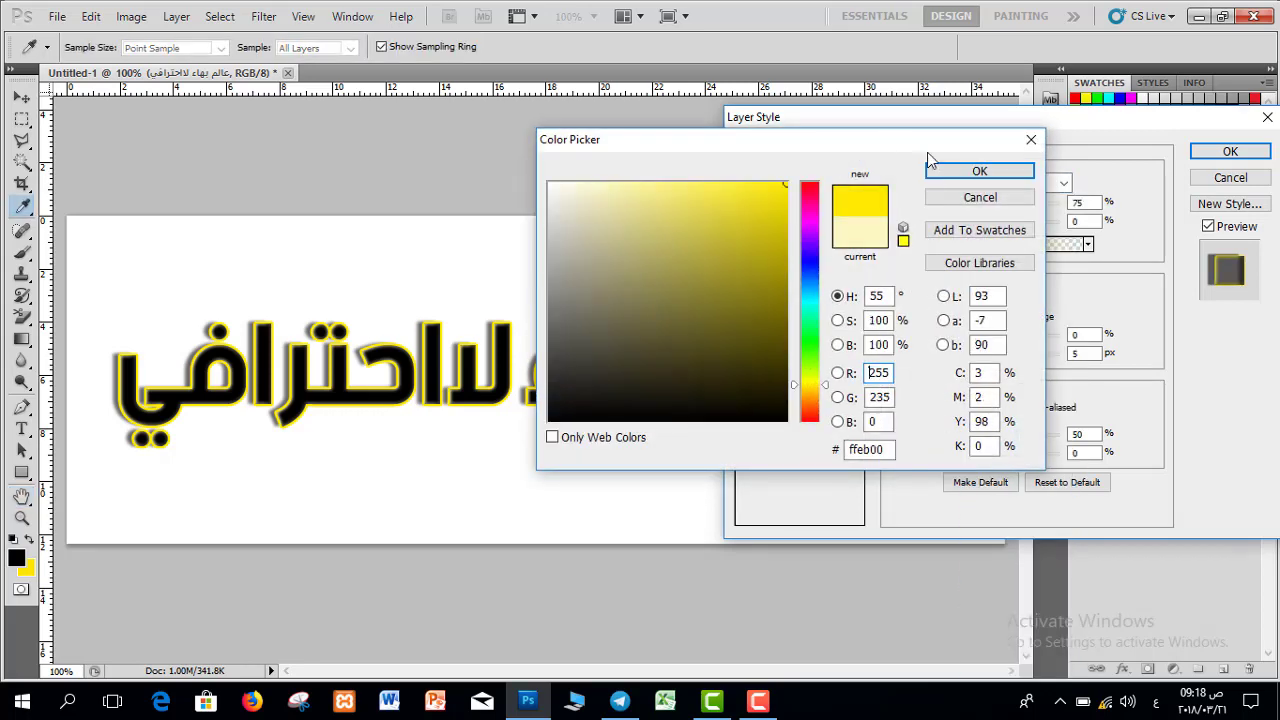
{"action": "left_click", "coordinate": [970, 174]}
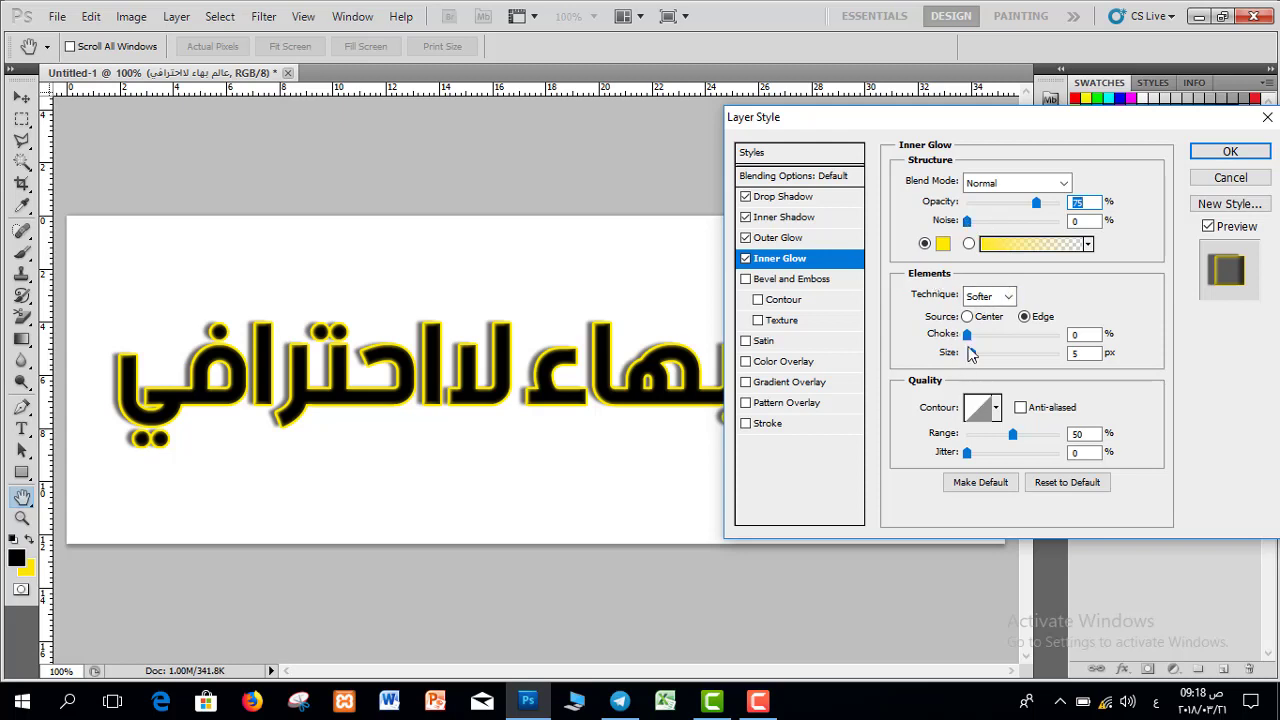
Try an inner glow size of 21 px and reduce it to about 13 px.
{"action": "left_click_drag", "start_coordinate": [970, 355], "coordinate": [984, 358]}
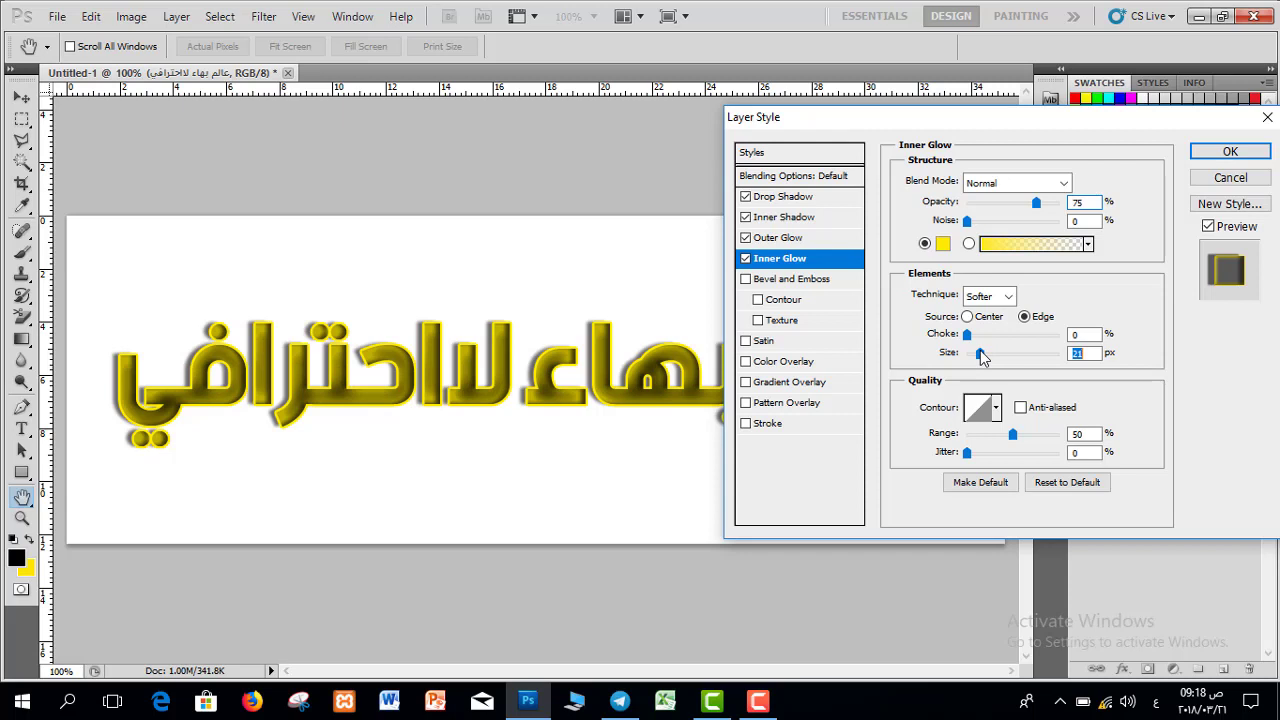
{"action": "left_click_drag", "start_coordinate": [980, 352], "coordinate": [975, 352]}
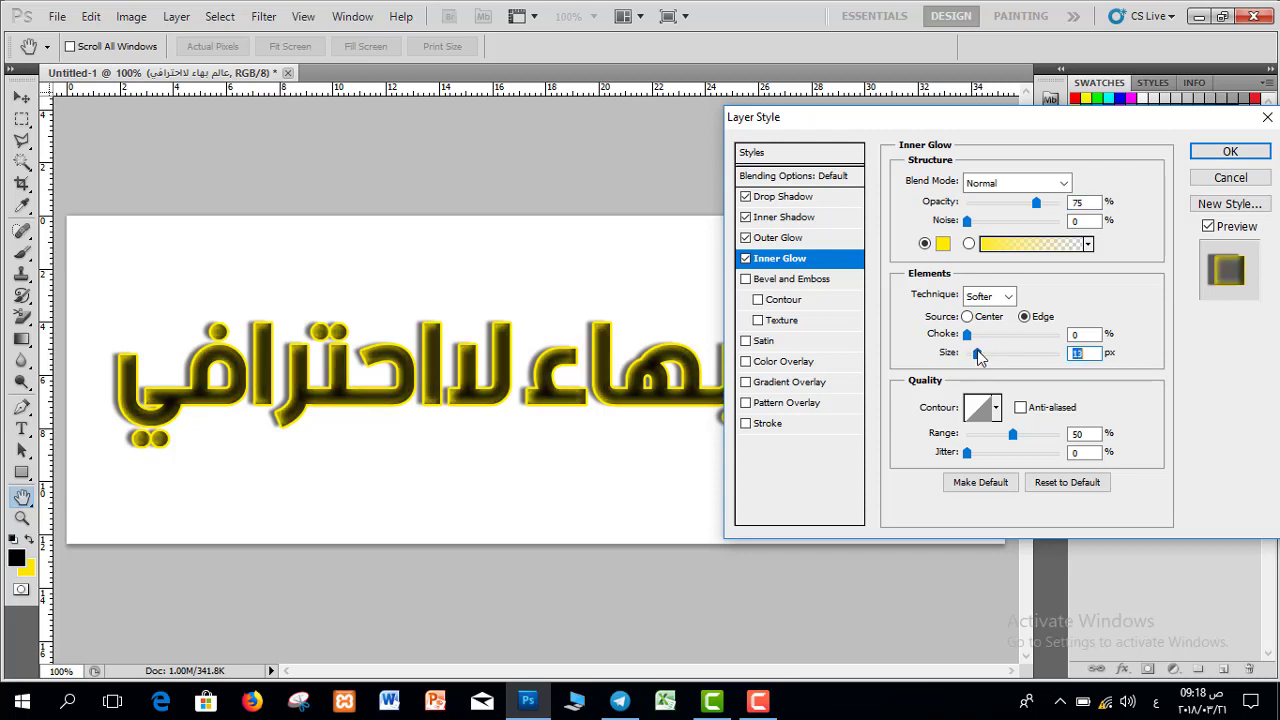
{"action": "left_click_drag", "start_coordinate": [976, 354], "coordinate": [978, 355]}
Enable the Bevel and Emboss effect and set its size and soften values to 0 px.
{"action": "left_click", "coordinate": [779, 283]}
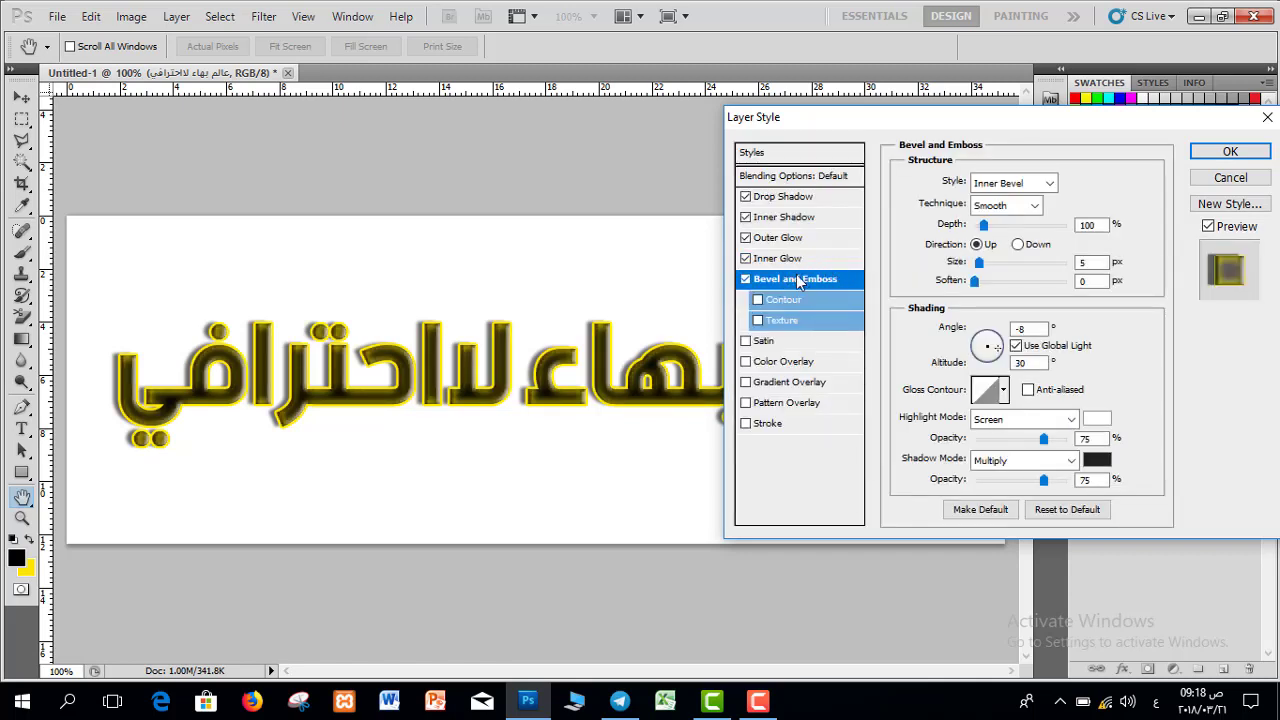
{"action": "left_click_drag", "start_coordinate": [792, 133], "coordinate": [724, 93]}
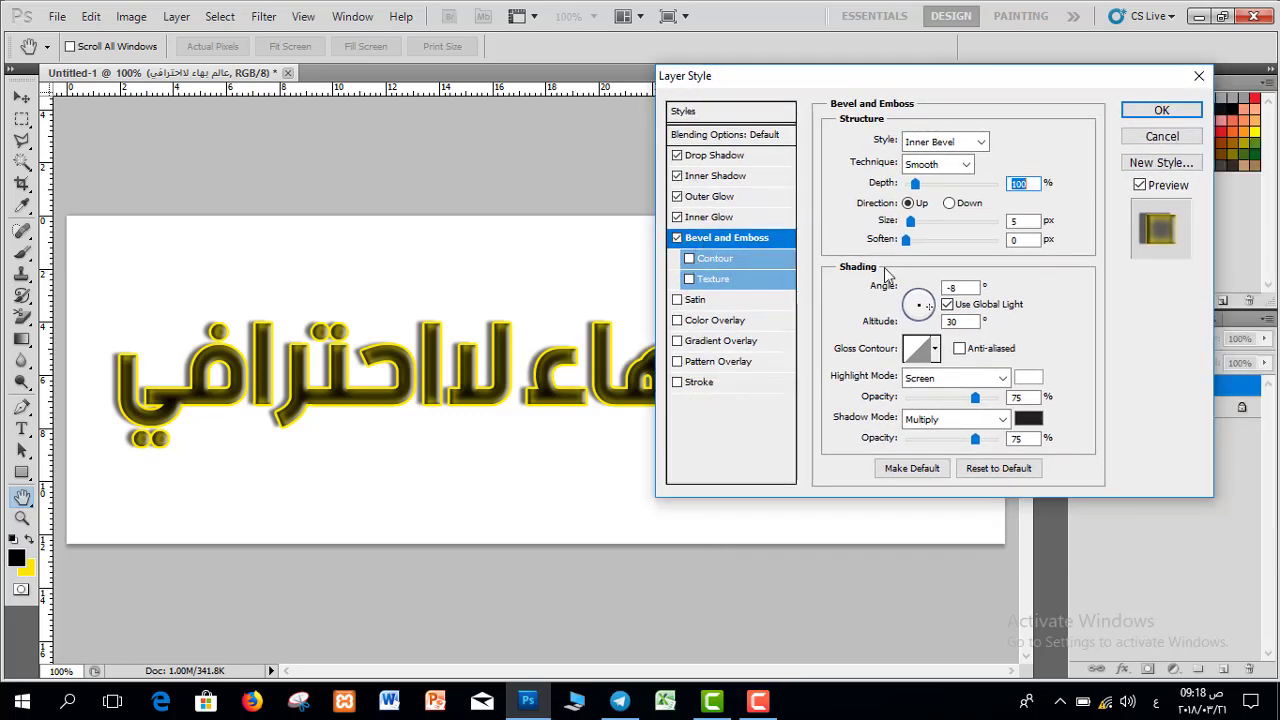
{"action": "left_click_drag", "start_coordinate": [715, 74], "coordinate": [603, 111]}
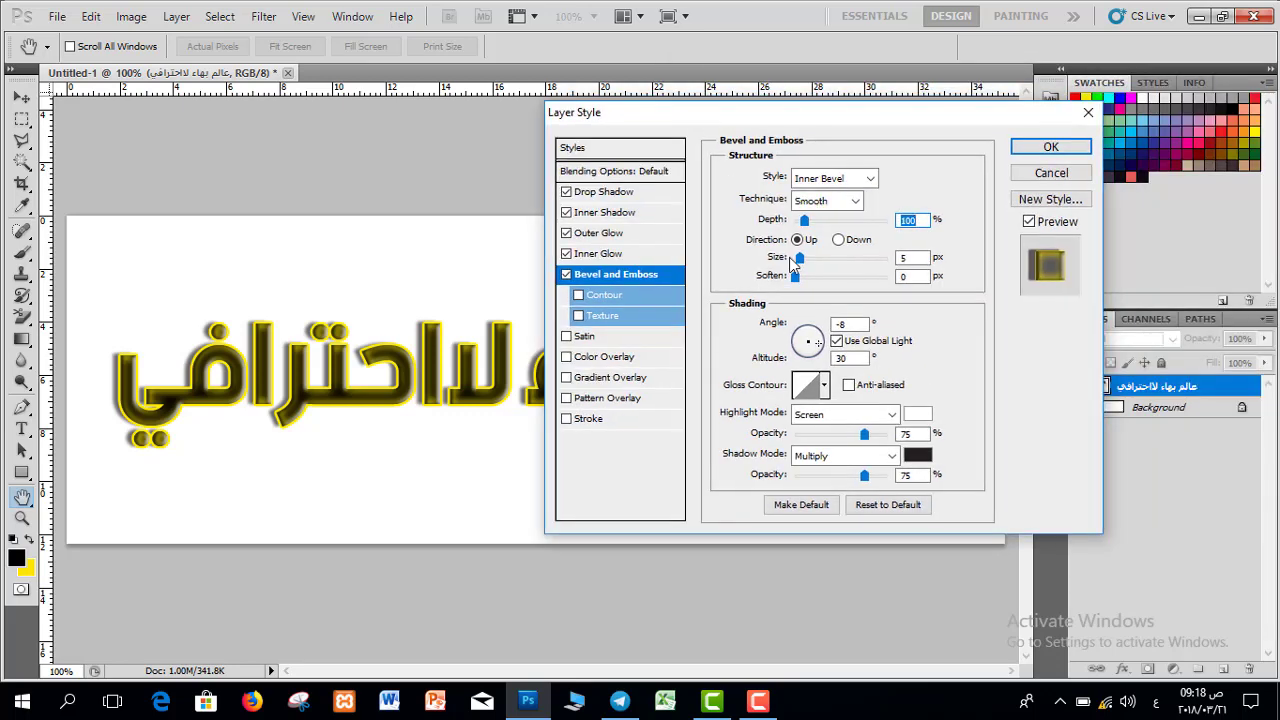
{"action": "left_click_drag", "start_coordinate": [800, 262], "coordinate": [792, 291]}
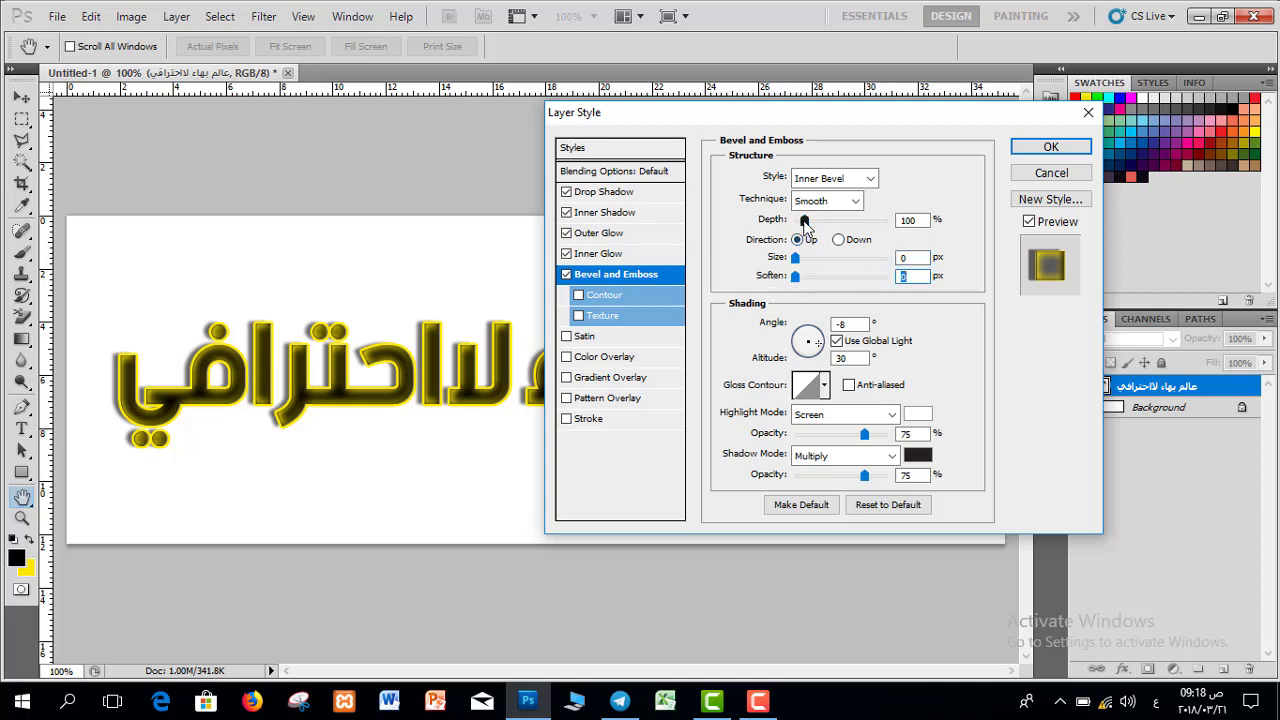
Try a bevel depth of 11% and raise it to 1000%.
{"action": "left_click_drag", "start_coordinate": [804, 220], "coordinate": [767, 244]}
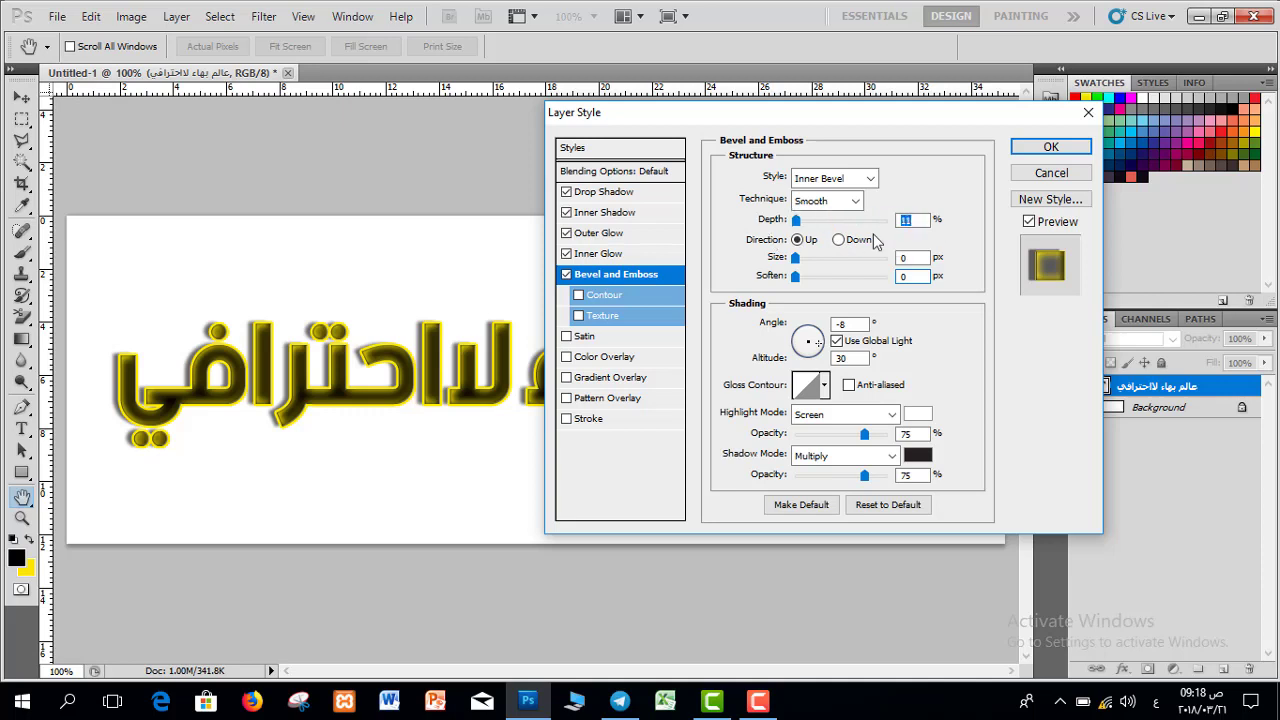
{"action": "left_click_drag", "start_coordinate": [874, 240], "coordinate": [904, 262]}
{"action": "left_click_drag", "start_coordinate": [811, 234], "coordinate": [980, 208]}
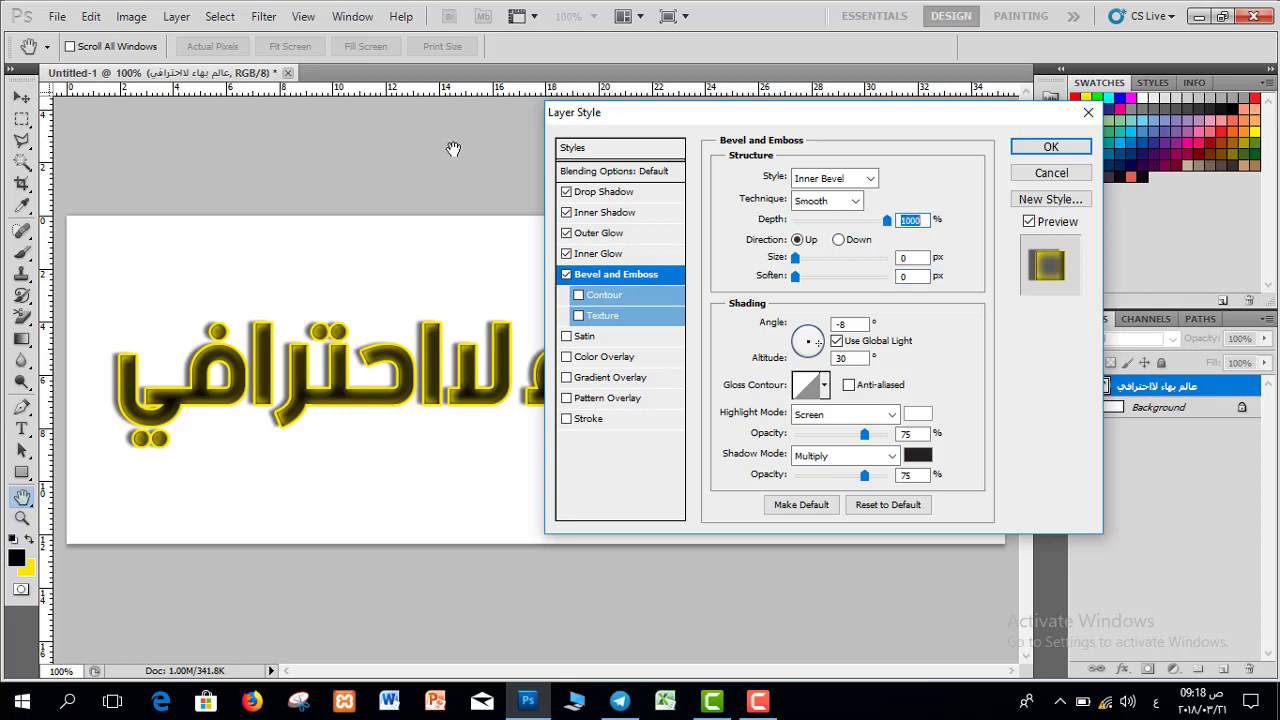
Turn off the Inner Glow effect and apply the layer style to the title.
{"action": "left_click", "coordinate": [566, 254]}
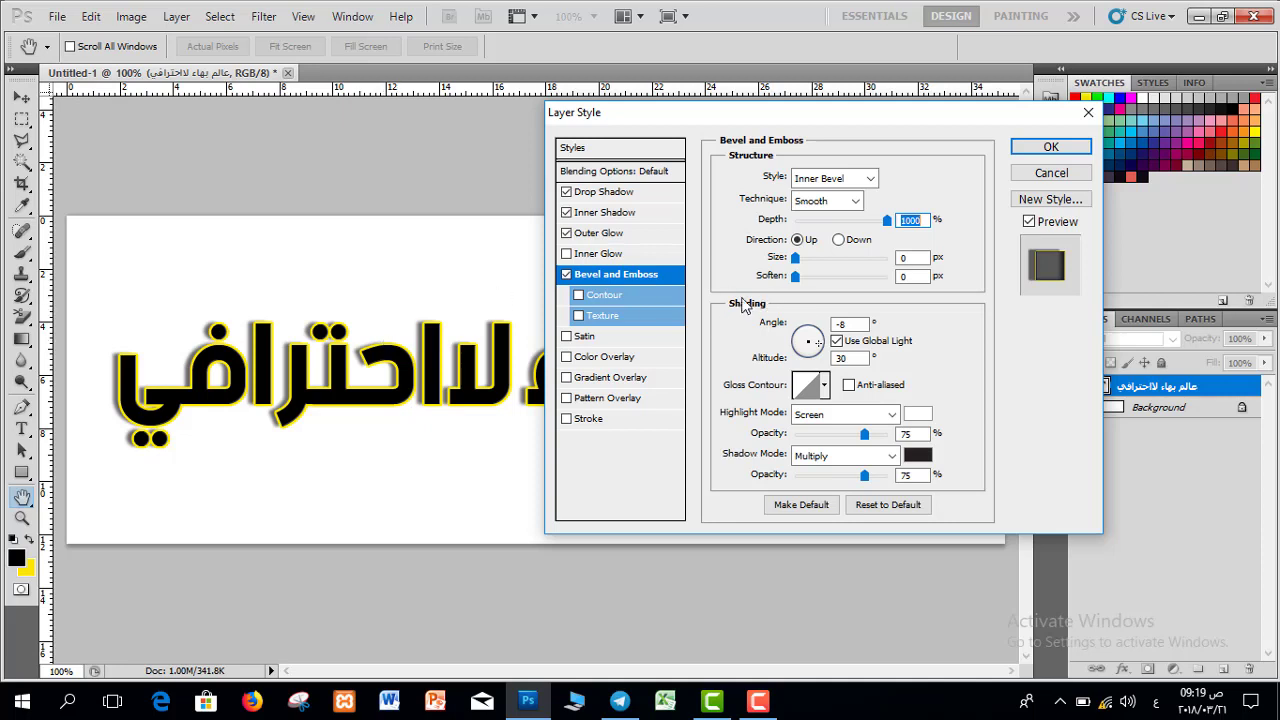
{"action": "left_click", "coordinate": [1051, 146]}
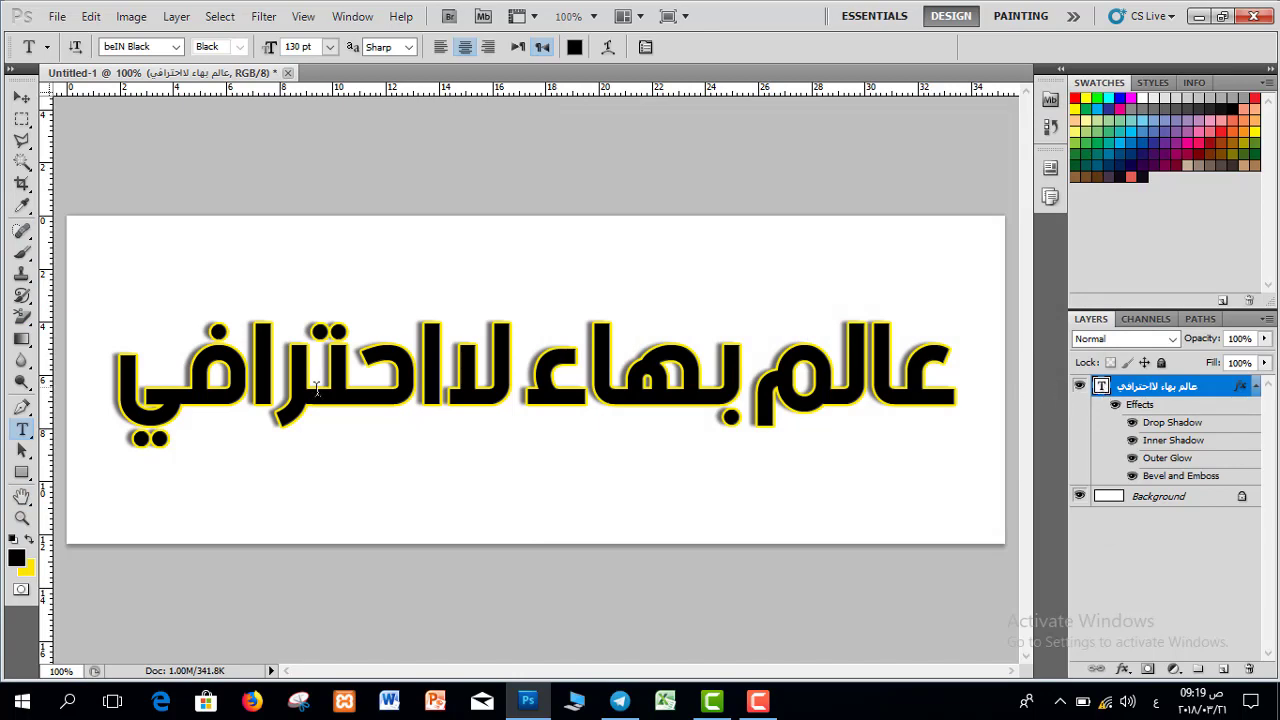
Select all of the title text and recolour it with an orange swatch.
{"action": "left_click", "coordinate": [349, 385]}
{"action": "key", "text": "ctrl+a"}
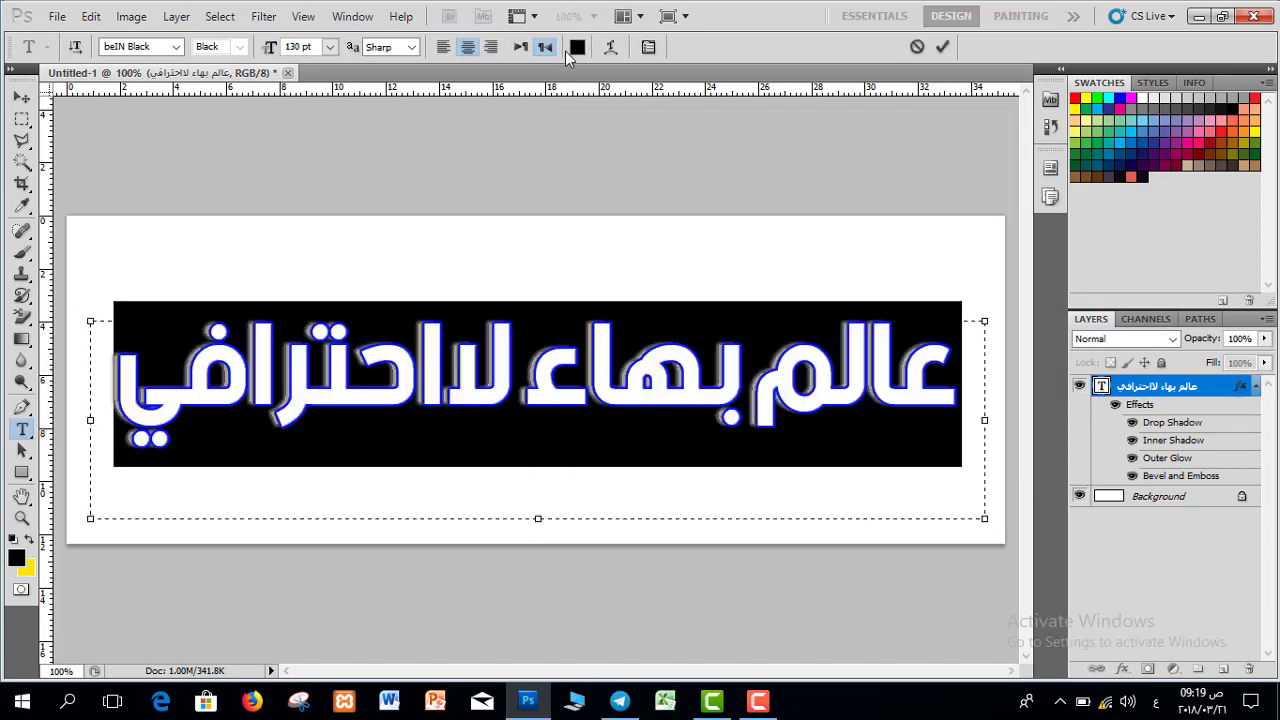
{"action": "left_click", "coordinate": [574, 47]}
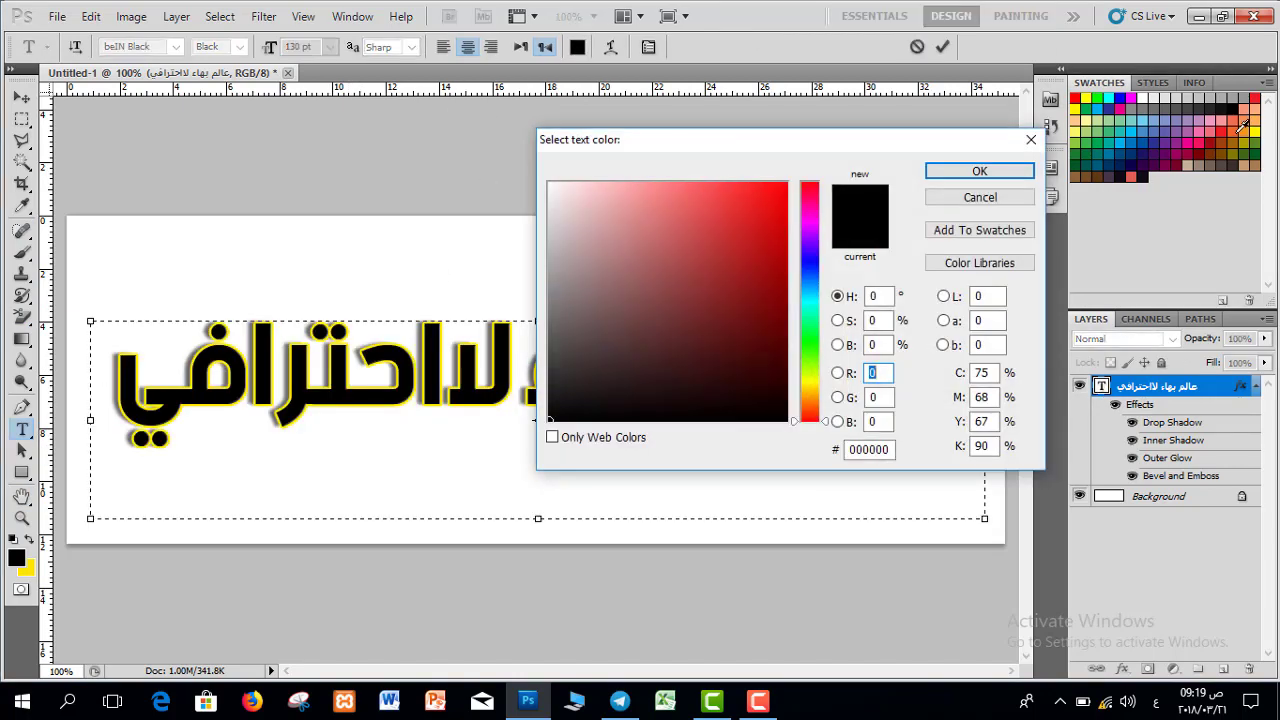
{"action": "left_click", "coordinate": [1243, 125]}
{"action": "left_click", "coordinate": [980, 171]}
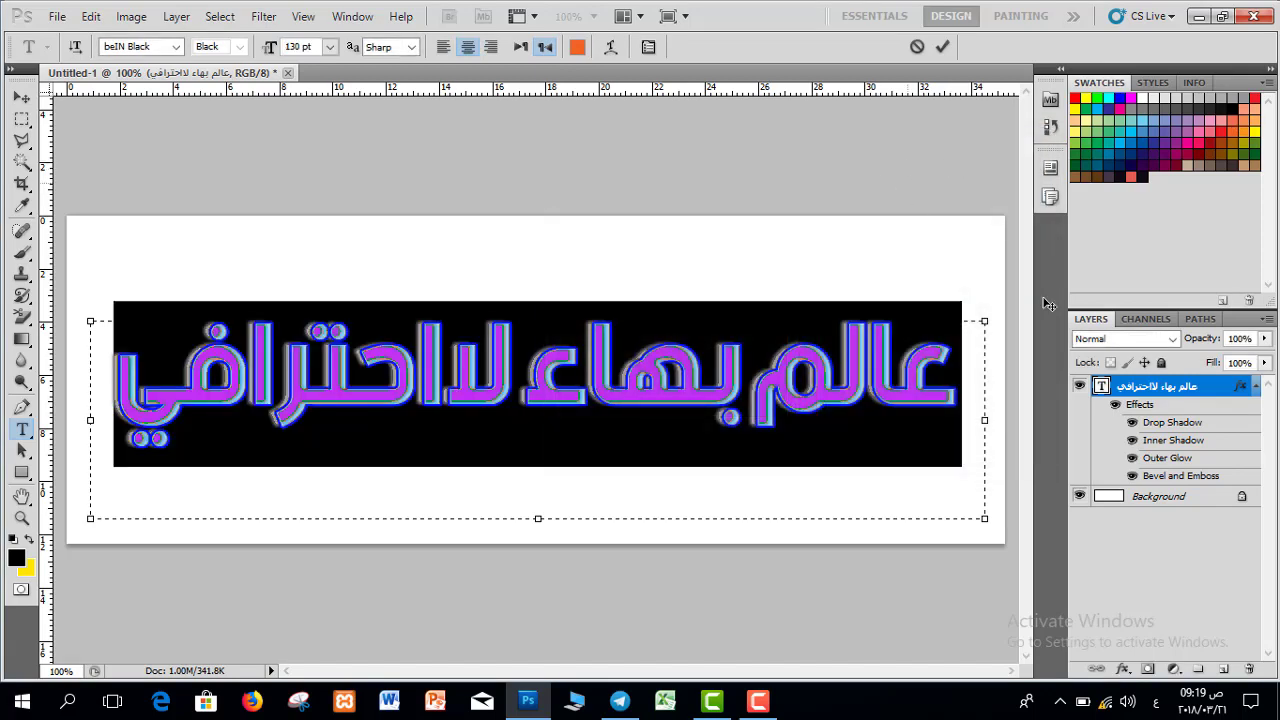
Reopen the title's layer style, try several bevel sizes and depths, and settle on a 3 px size and 184% depth.
{"action": "double_click", "coordinate": [1222, 388]}
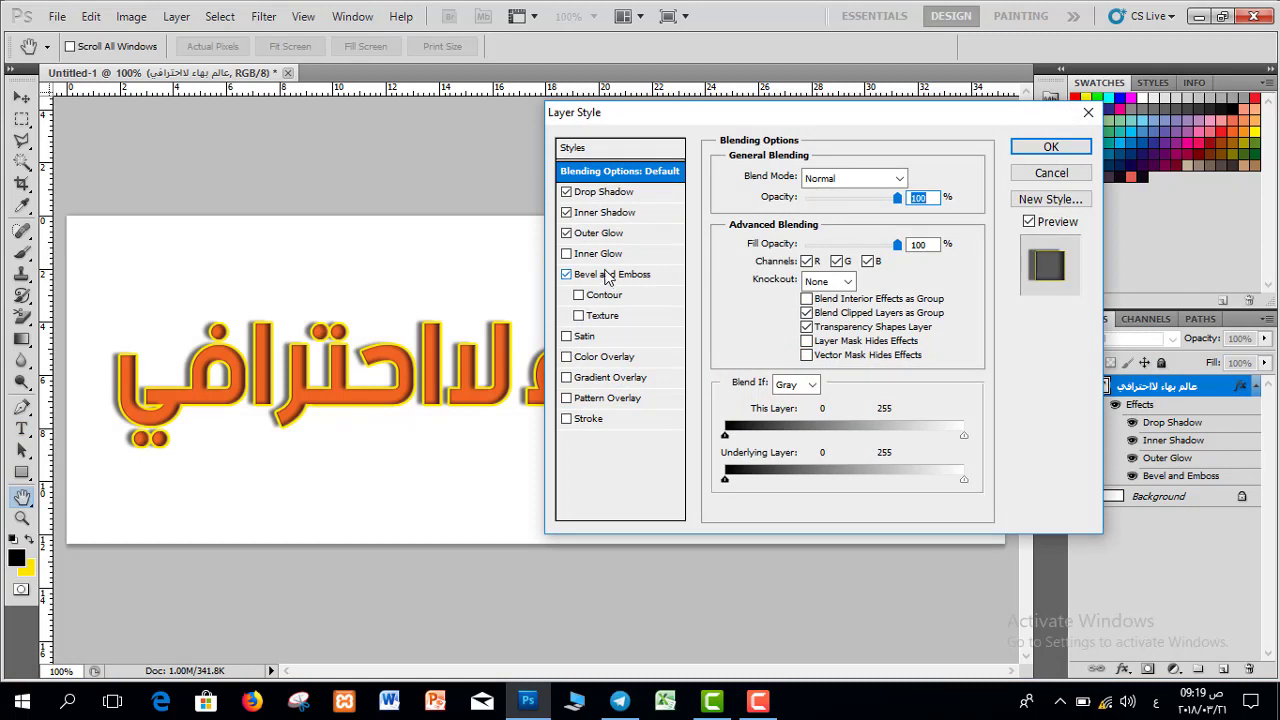
{"action": "left_click", "coordinate": [605, 276]}
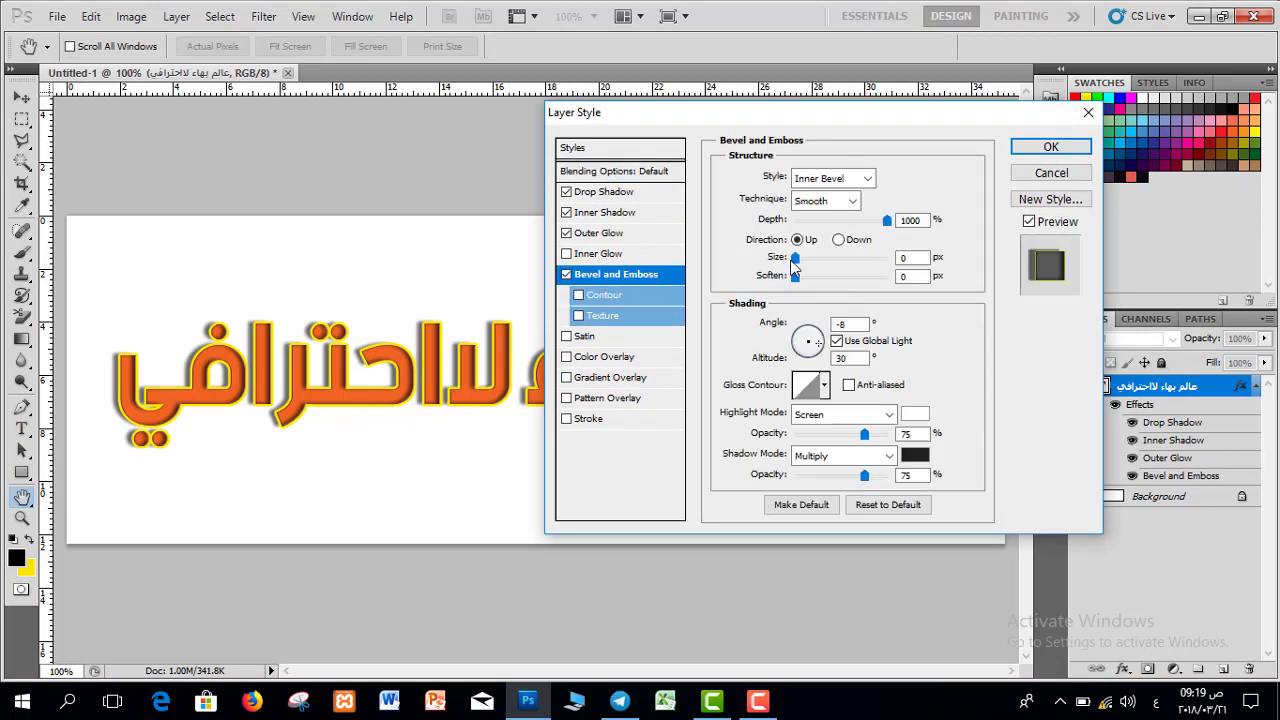
{"action": "mouse_move", "coordinate": [797, 263]}
{"action": "left_mouse_down"}
{"action": "mouse_move", "coordinate": [818, 268]}
{"action": "mouse_move", "coordinate": [808, 273]}
{"action": "left_mouse_up"}
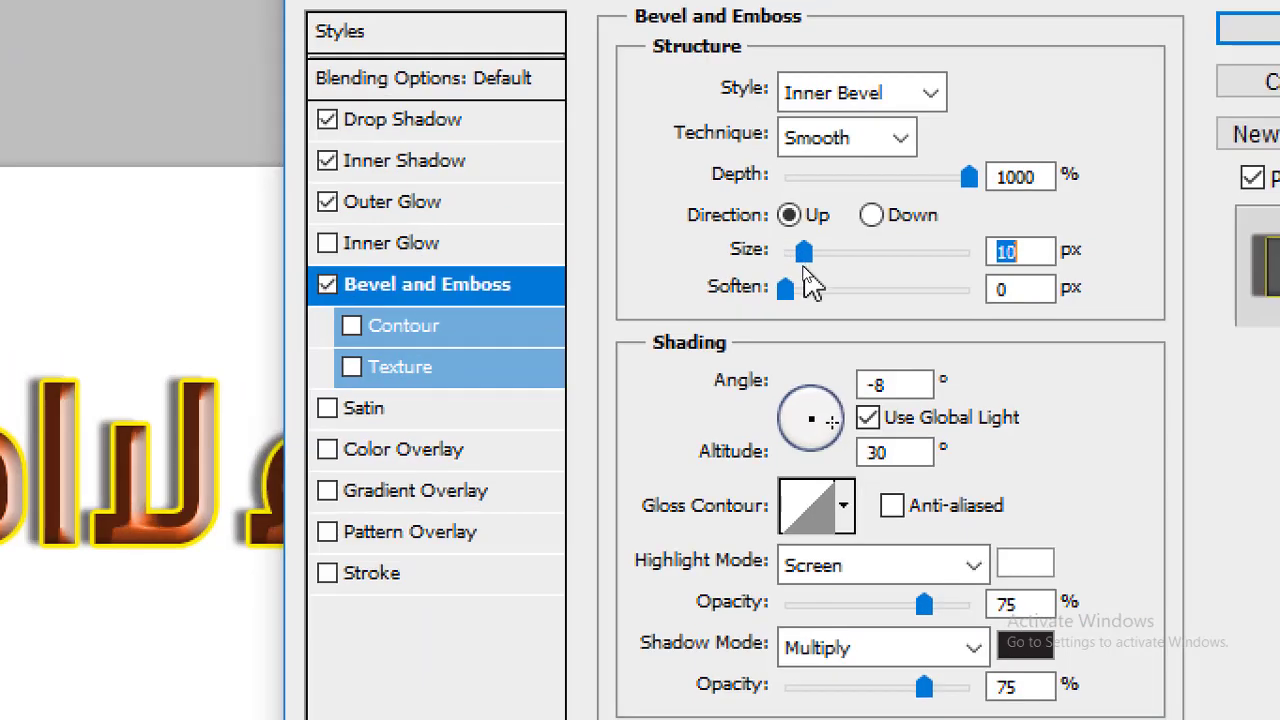
{"action": "left_click_drag", "start_coordinate": [805, 269], "coordinate": [792, 272]}
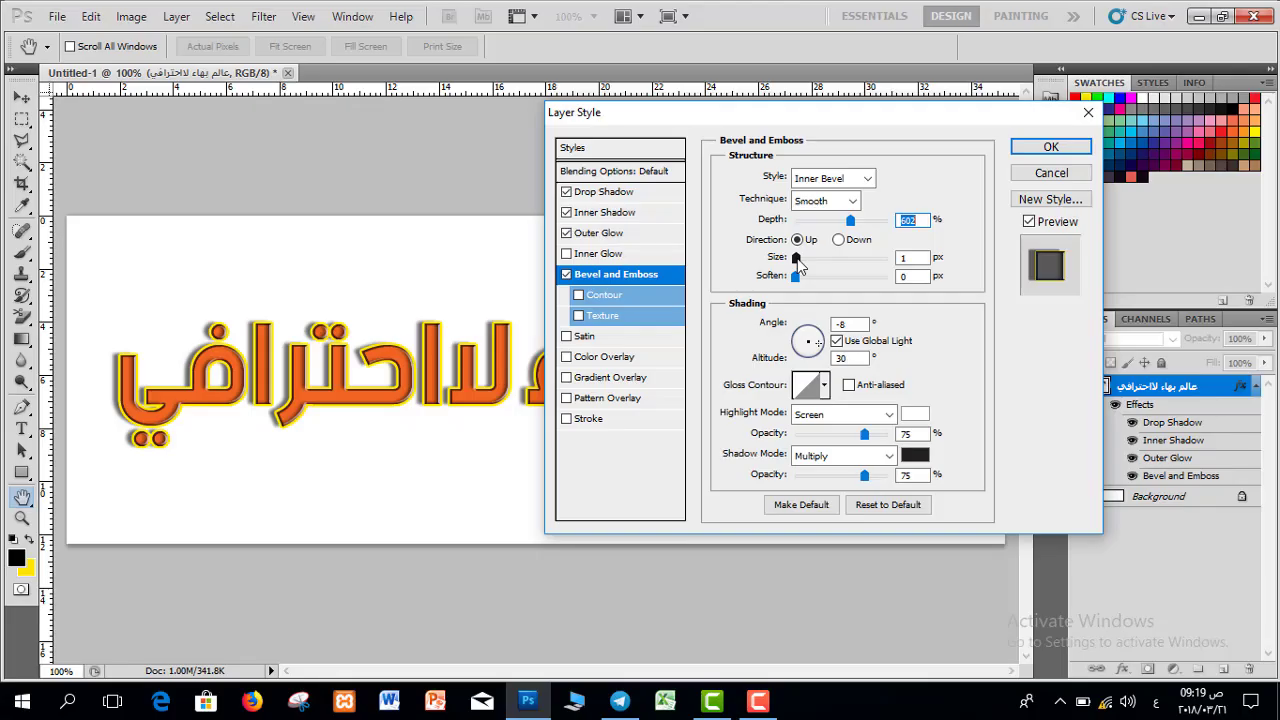
{"action": "mouse_move", "coordinate": [797, 272]}
{"action": "left_mouse_down"}
{"action": "mouse_move", "coordinate": [827, 260]}
{"action": "mouse_move", "coordinate": [809, 272]}
{"action": "left_mouse_up"}
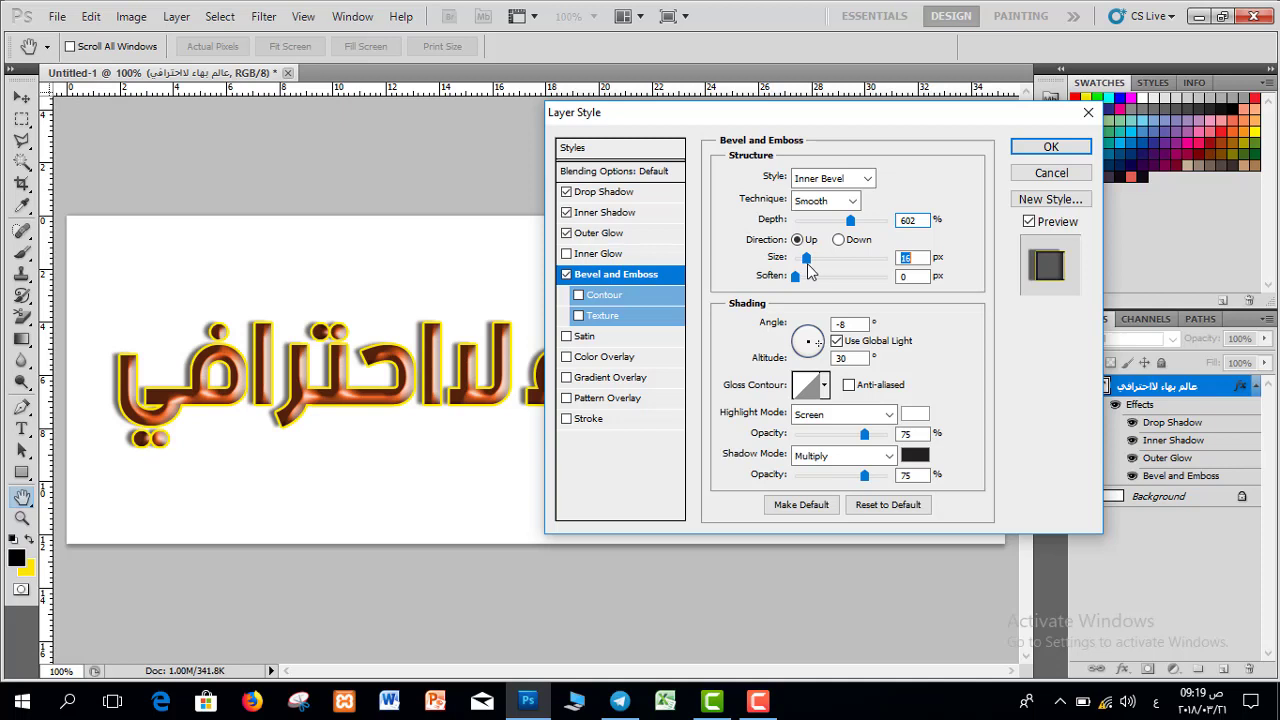
{"action": "left_click_drag", "start_coordinate": [809, 272], "coordinate": [813, 270]}
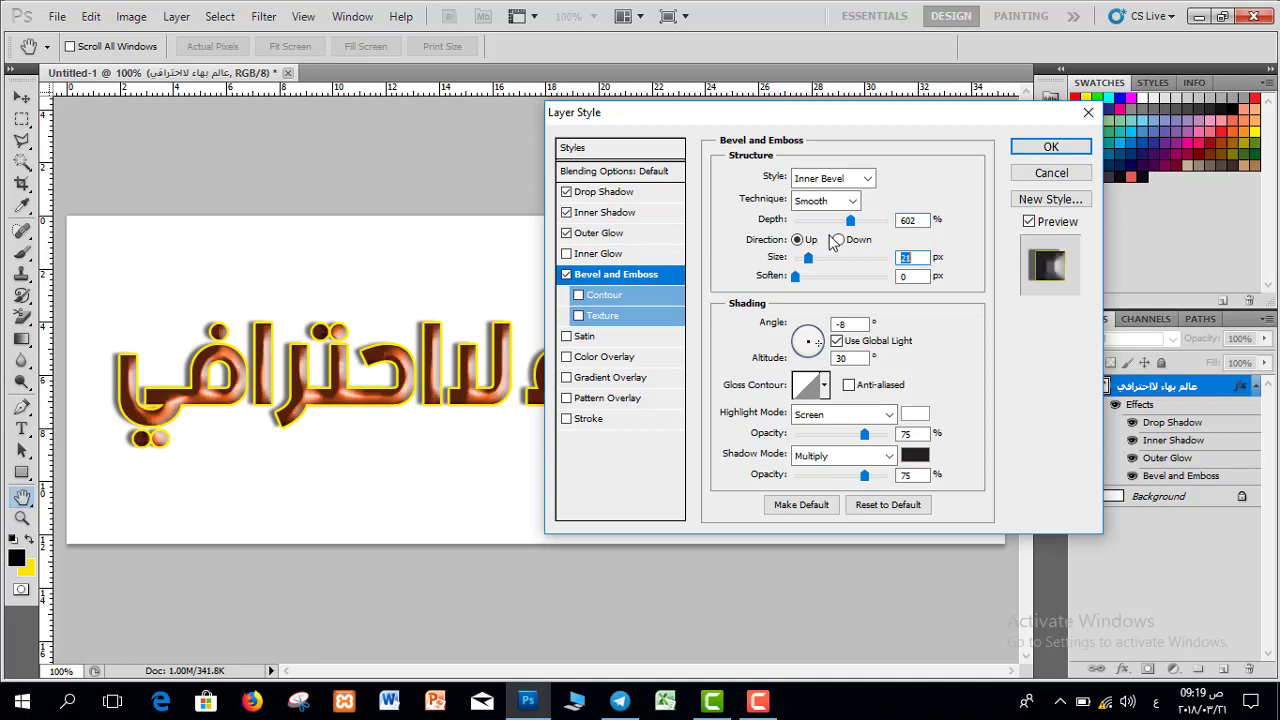
{"action": "left_click_drag", "start_coordinate": [845, 229], "coordinate": [799, 264]}
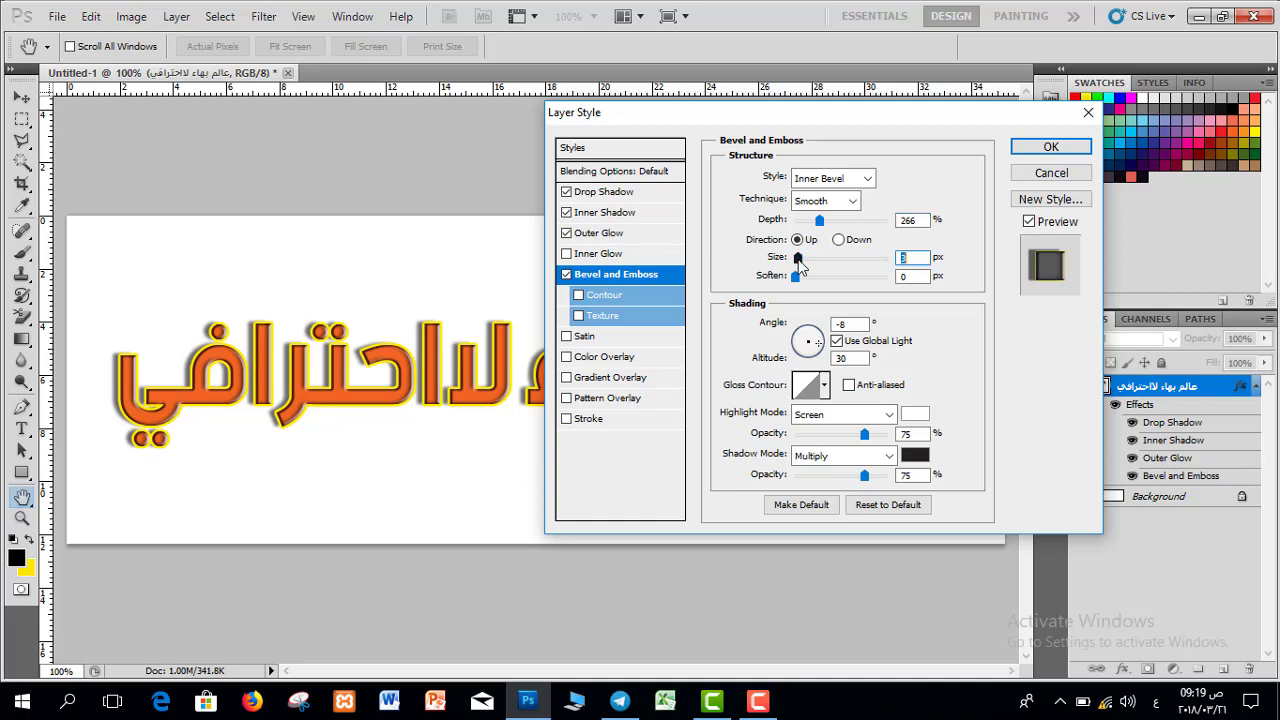
{"action": "left_click_drag", "start_coordinate": [821, 228], "coordinate": [816, 231]}
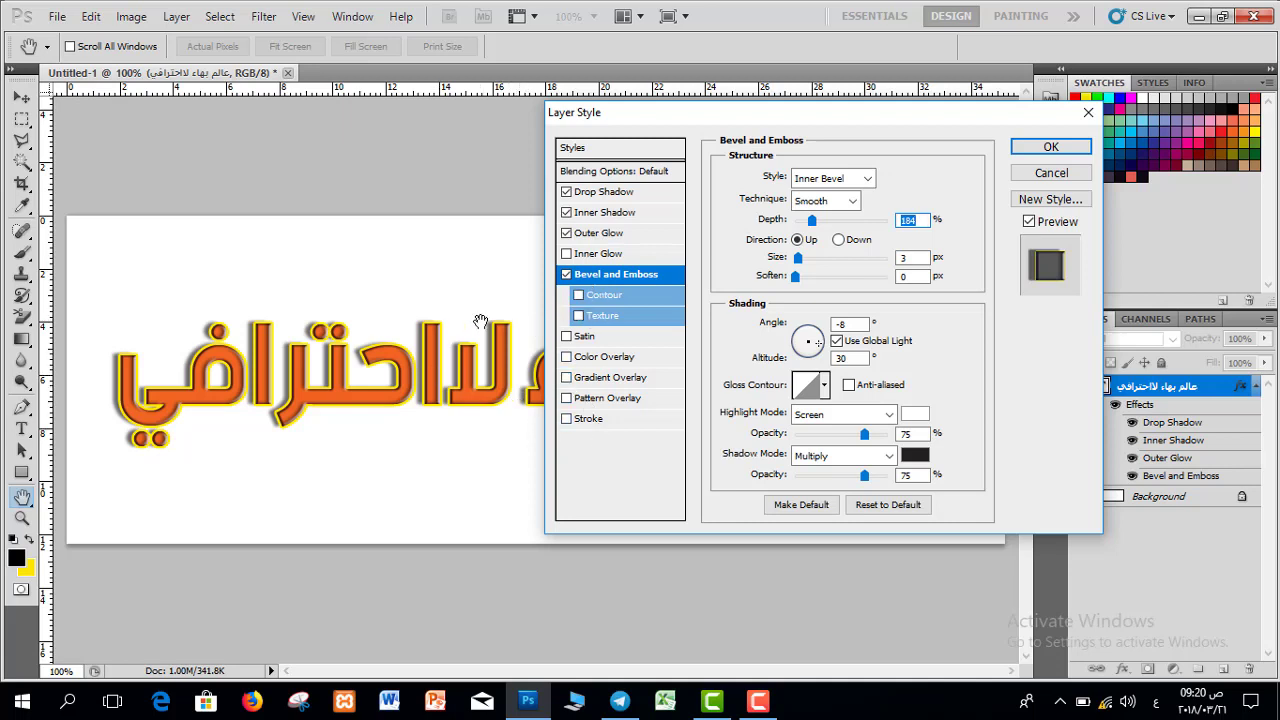
Enable the Color Overlay effect on the title with the yellow-green colour d5e800 at 100% opacity.
{"action": "left_click", "coordinate": [610, 358]}
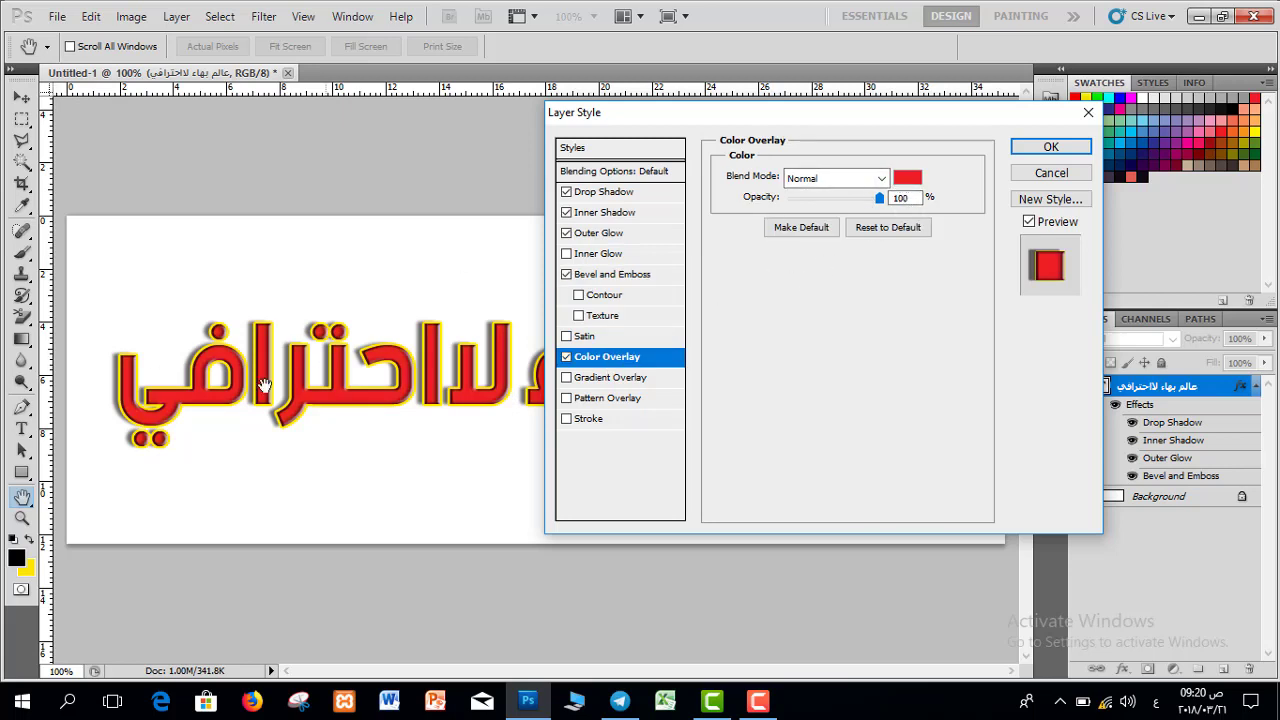
{"action": "left_click", "coordinate": [907, 178]}
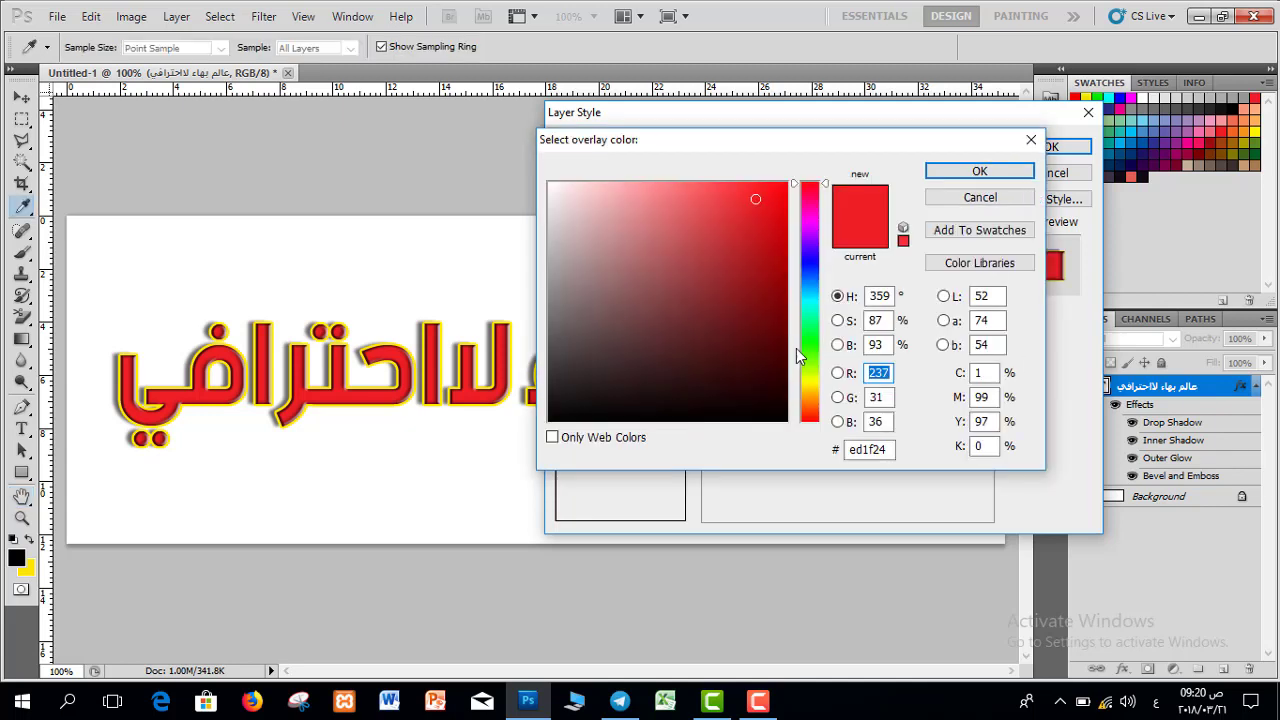
{"action": "left_click", "coordinate": [820, 379]}
{"action": "left_click", "coordinate": [786, 203]}
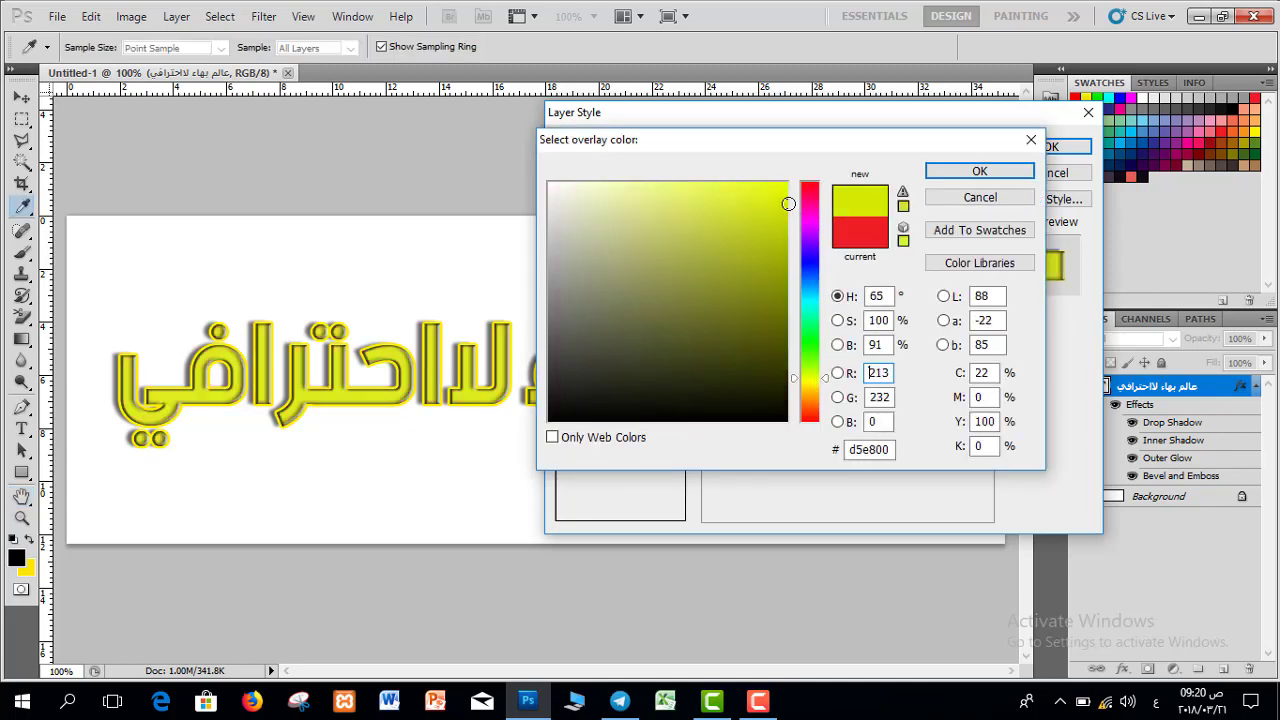
{"action": "left_click", "coordinate": [962, 175]}
{"action": "mouse_move", "coordinate": [880, 205]}
{"action": "left_mouse_down"}
{"action": "mouse_move", "coordinate": [800, 220]}
{"action": "mouse_move", "coordinate": [852, 220]}
{"action": "mouse_move", "coordinate": [829, 222]}
{"action": "mouse_move", "coordinate": [882, 197]}
{"action": "left_mouse_up"}
Change the title's overlay colour to orange ffa800.
{"action": "left_click", "coordinate": [907, 177]}
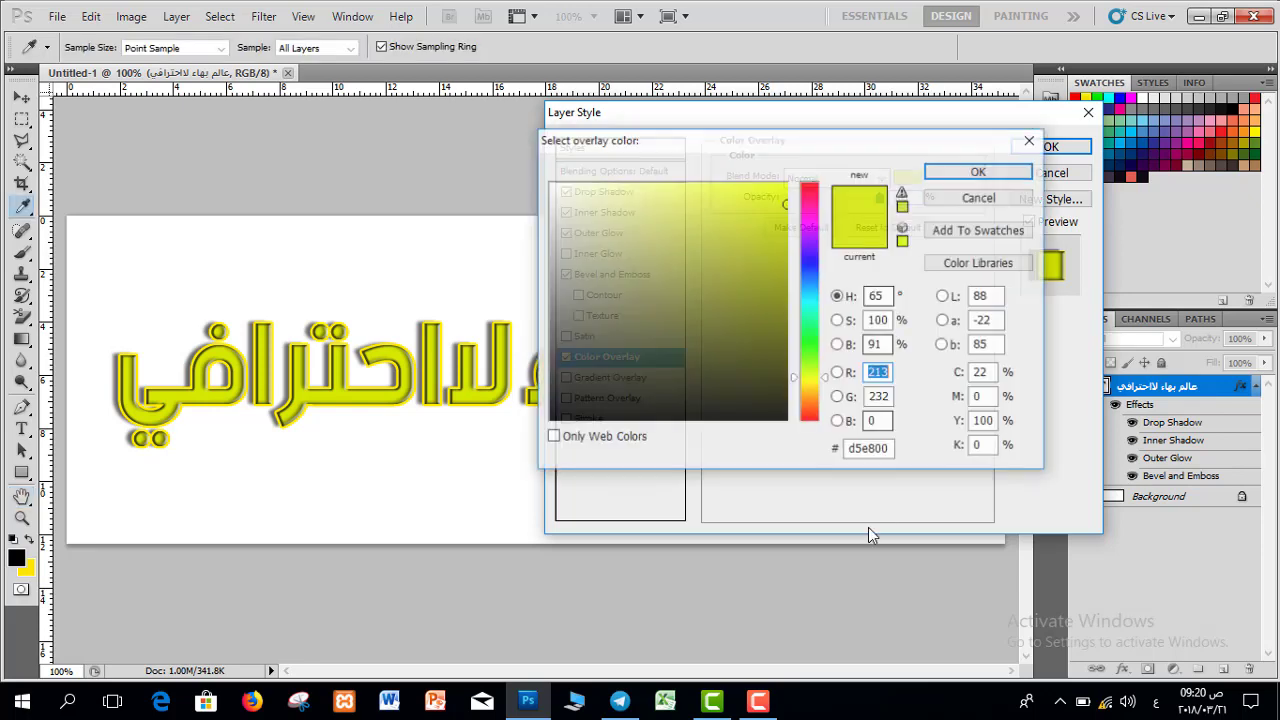
{"action": "left_click_drag", "start_coordinate": [758, 294], "coordinate": [786, 277]}
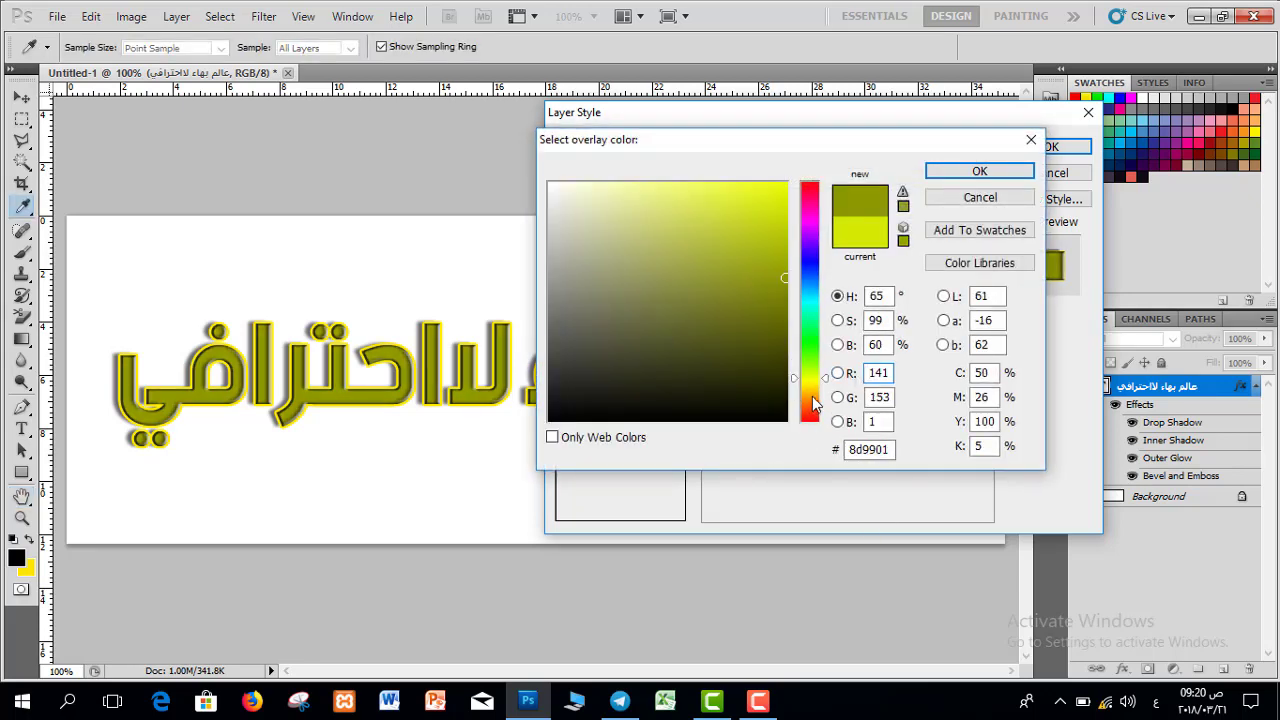
{"action": "left_click", "coordinate": [810, 394]}
{"action": "left_click_drag", "start_coordinate": [786, 190], "coordinate": [808, 151]}
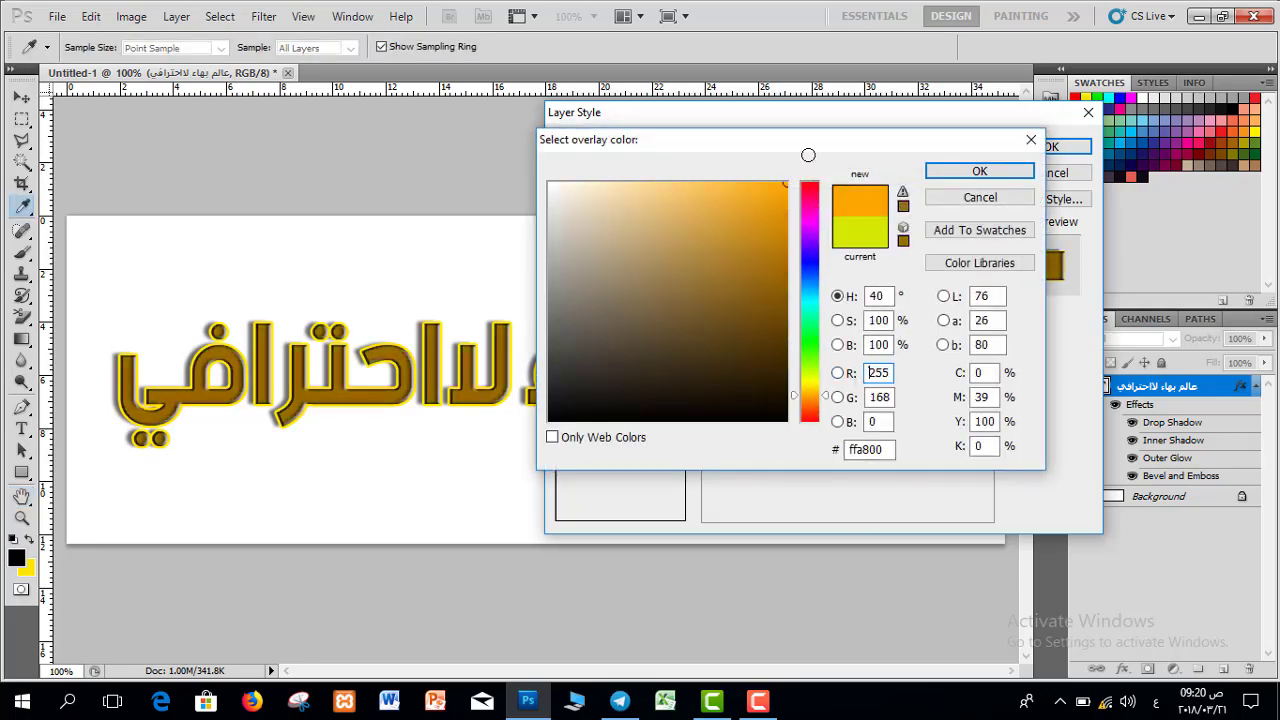
{"action": "left_click", "coordinate": [975, 171]}
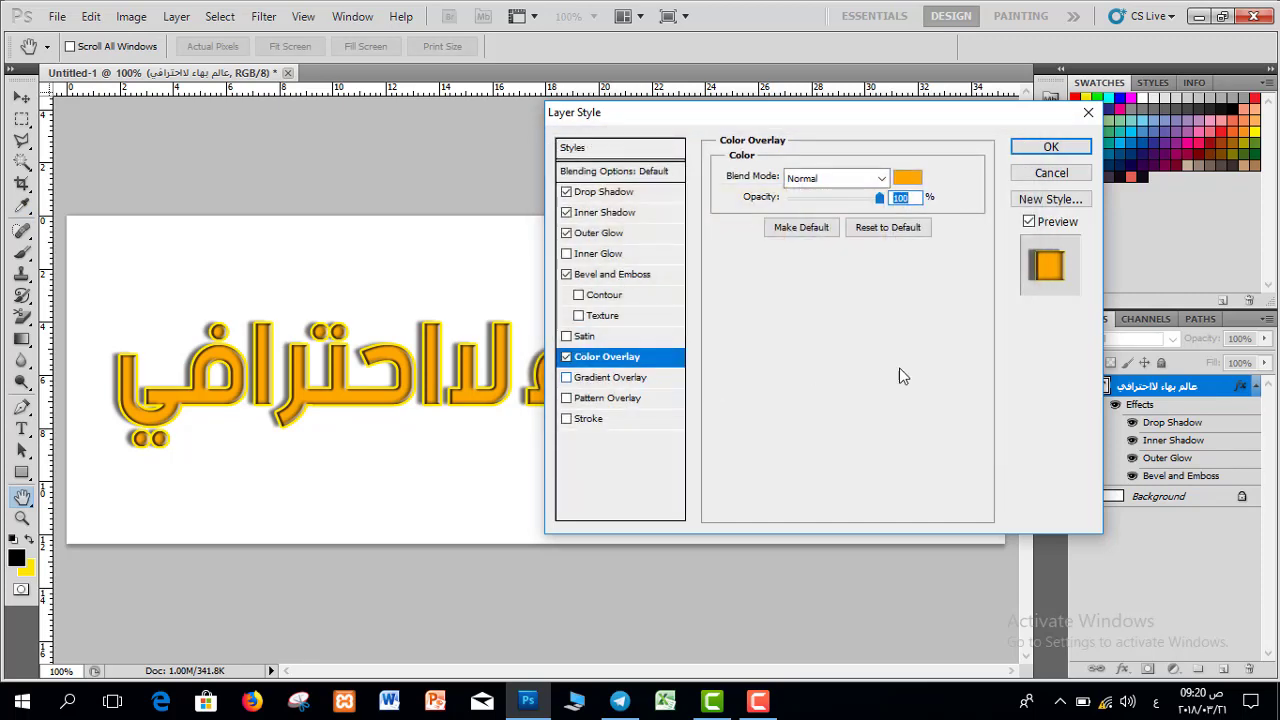
Enable the Gradient Overlay effect at 100% opacity and turn off Color Overlay so the gradient fills the title.
{"action": "left_click", "coordinate": [594, 378]}
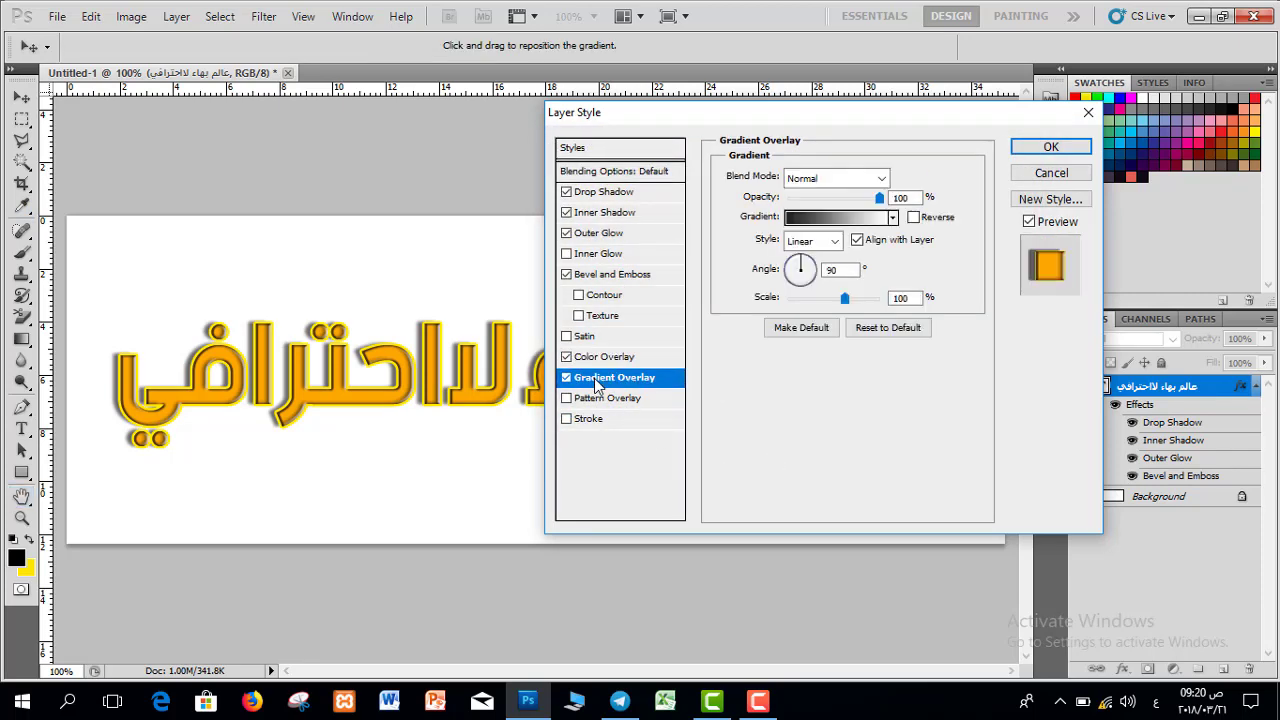
{"action": "left_click_drag", "start_coordinate": [714, 120], "coordinate": [582, 313]}
{"action": "left_click_drag", "start_coordinate": [548, 255], "coordinate": [597, 129]}
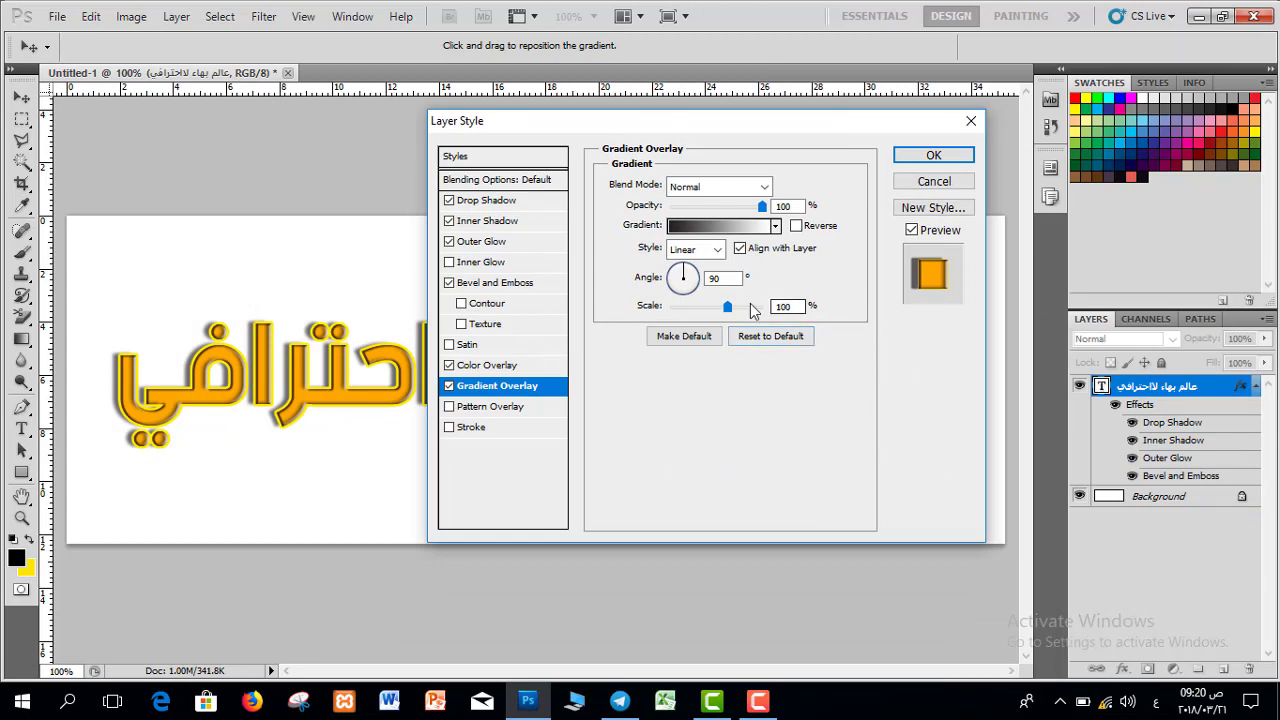
{"action": "left_click", "coordinate": [763, 206]}
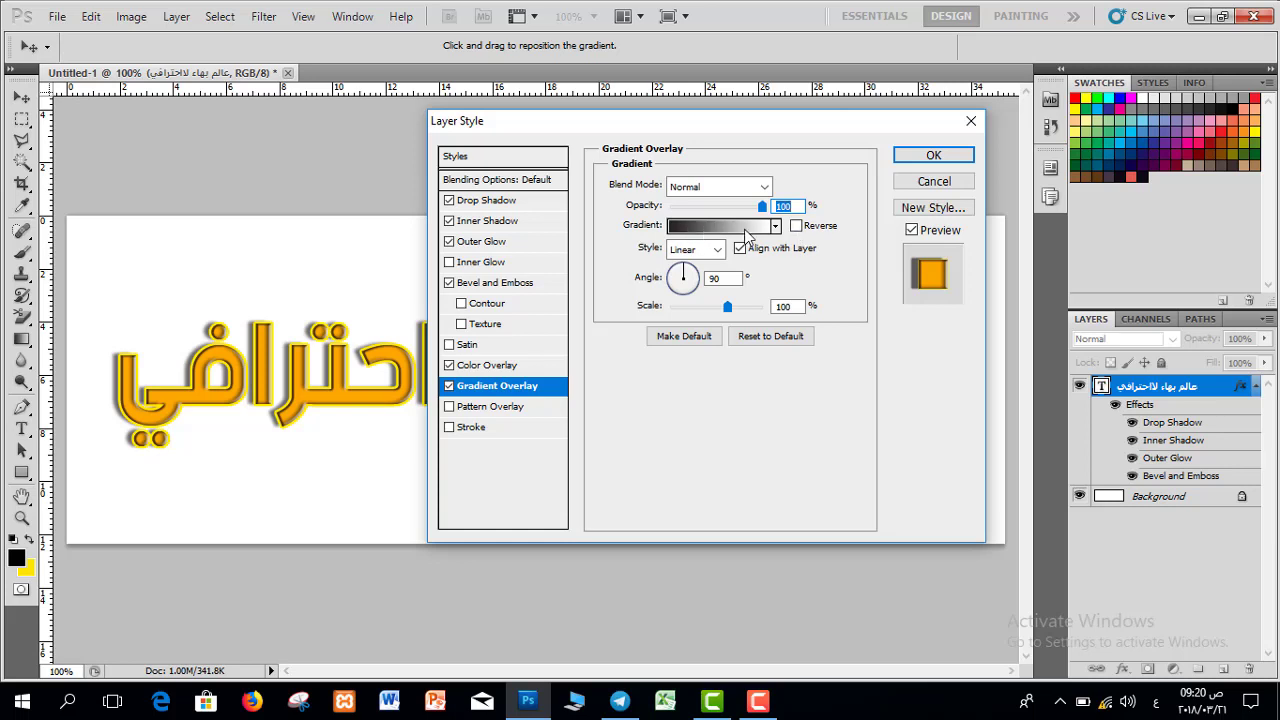
{"action": "left_click", "coordinate": [450, 365]}
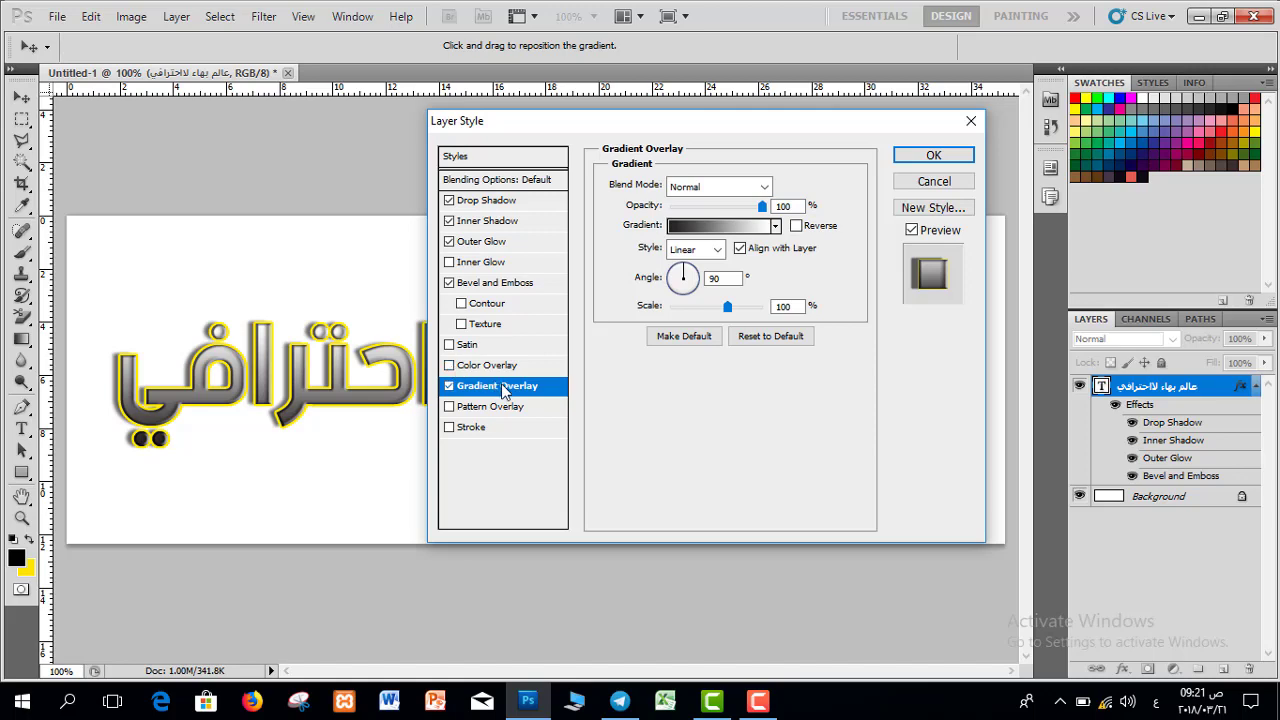
Open the overlay gradient for editing, try several presets on the title, and choose Orange, Yellow, Orange.
{"action": "left_click", "coordinate": [727, 235]}
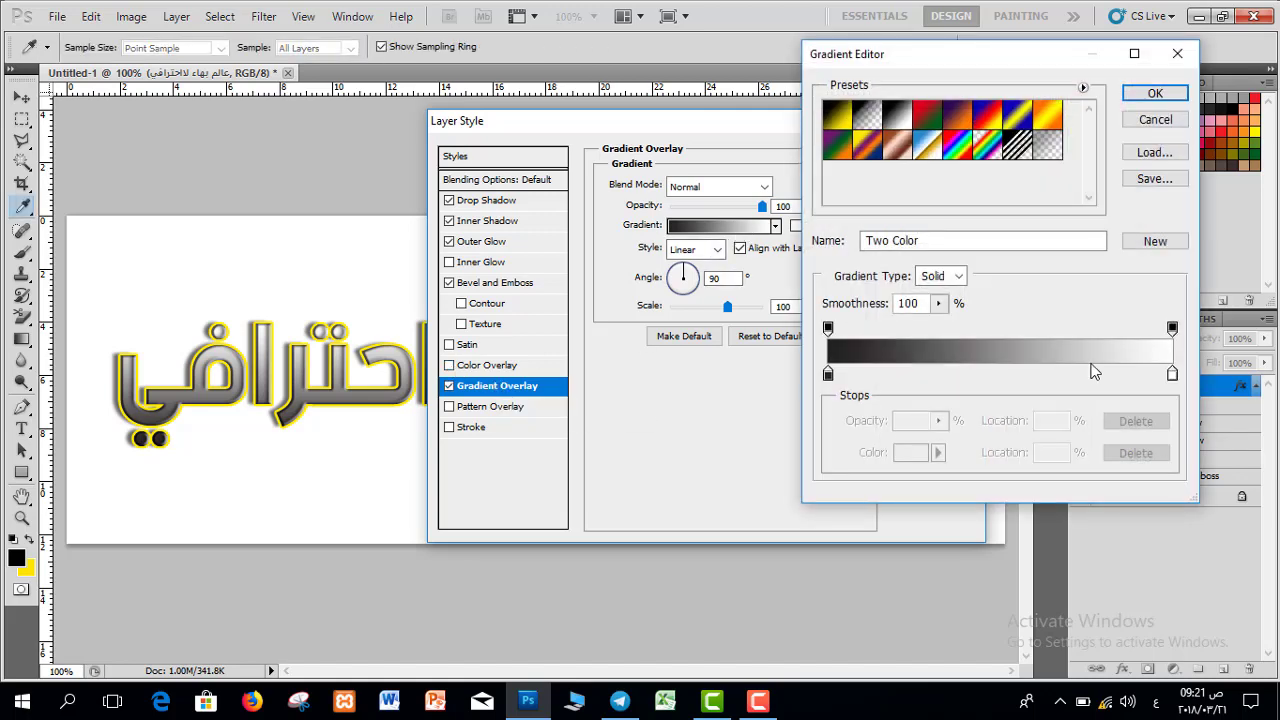
{"action": "left_click_drag", "start_coordinate": [975, 68], "coordinate": [718, 67]}
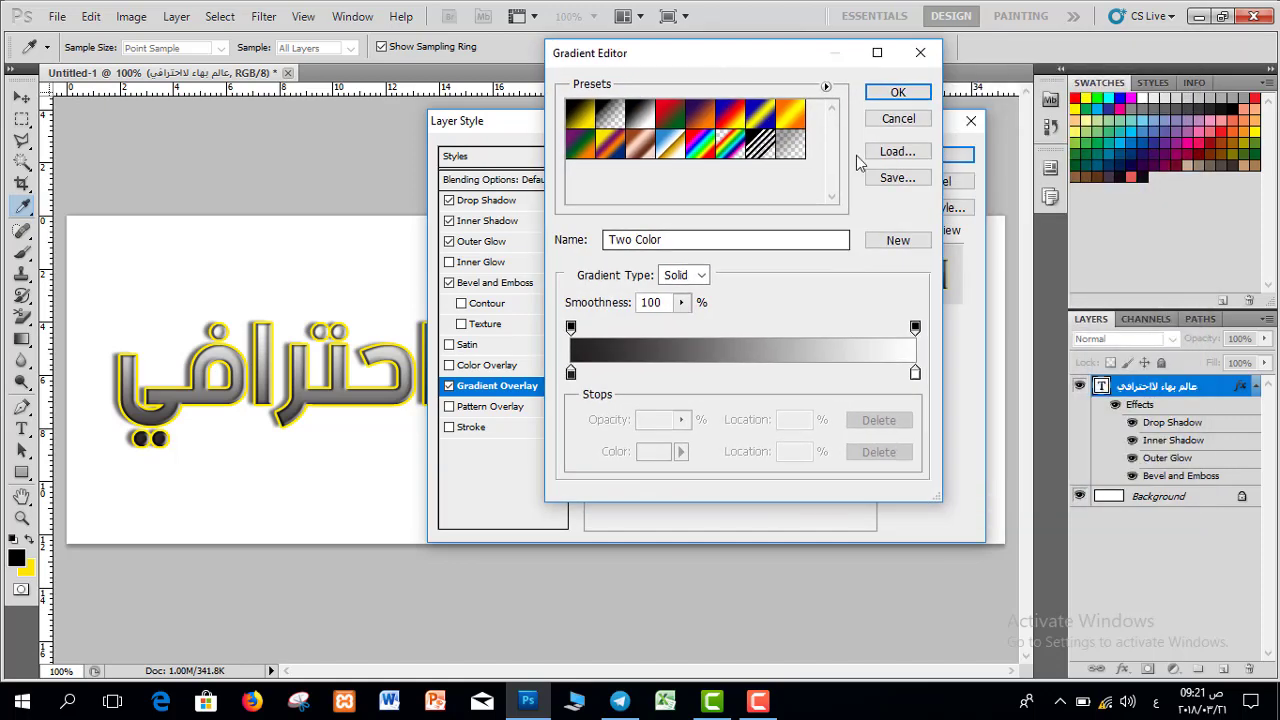
{"action": "left_click", "coordinate": [666, 117]}
{"action": "left_click", "coordinate": [702, 118]}
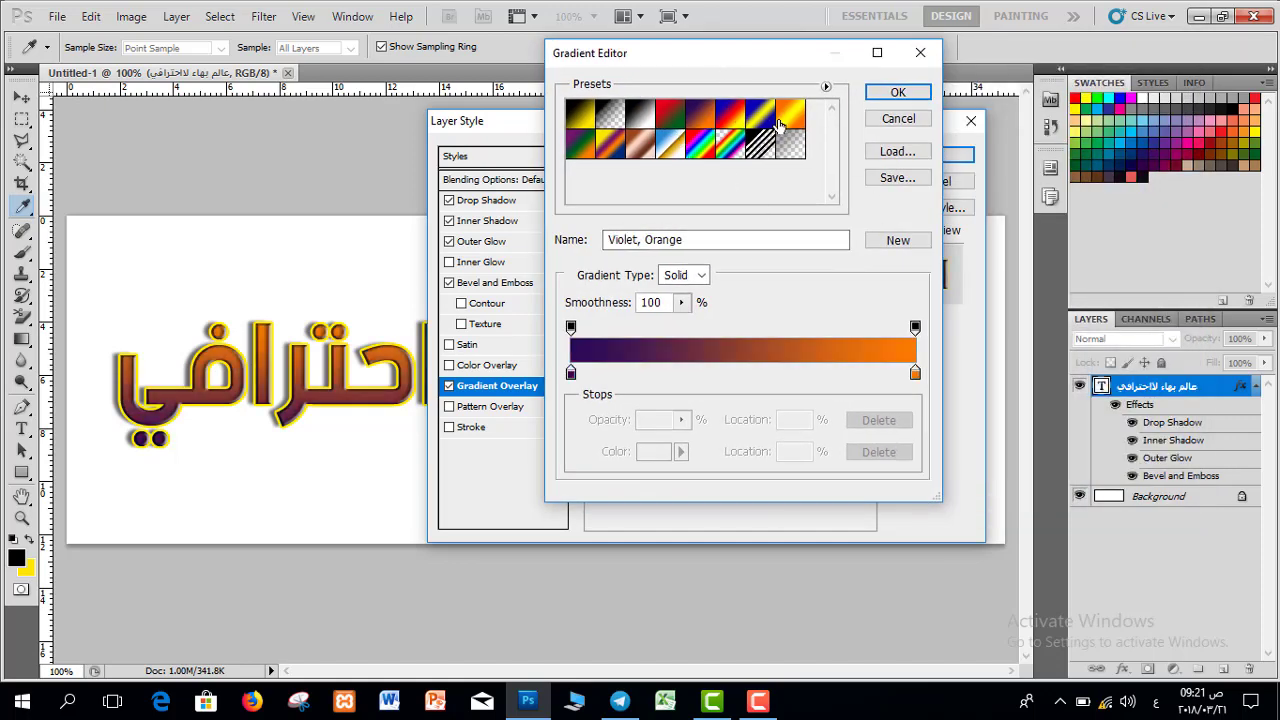
{"action": "left_click_drag", "start_coordinate": [707, 65], "coordinate": [893, 73]}
{"action": "left_click", "coordinate": [946, 121]}
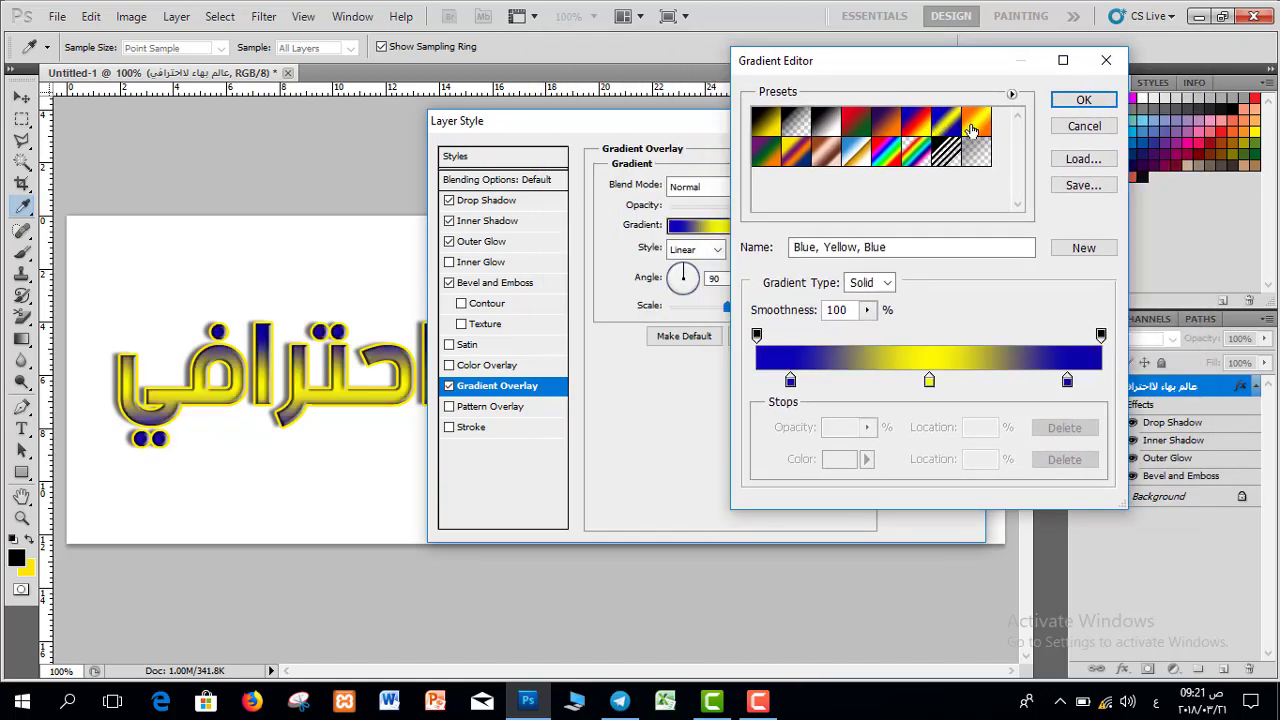
{"action": "left_click", "coordinate": [976, 121]}
{"action": "left_click", "coordinate": [860, 127]}
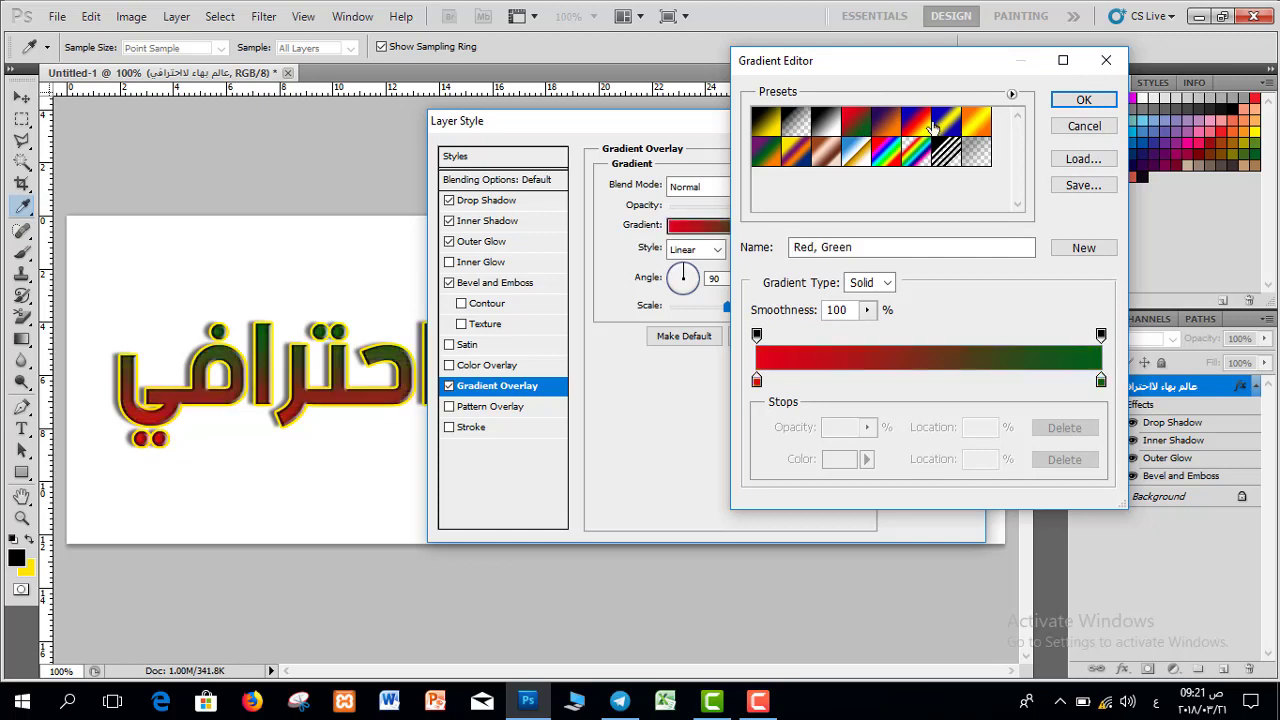
{"action": "left_click", "coordinate": [977, 127]}
Recolour the gradient's first colour stop, at location 0%, to red.
{"action": "left_click_drag", "start_coordinate": [869, 60], "coordinate": [735, 62]}
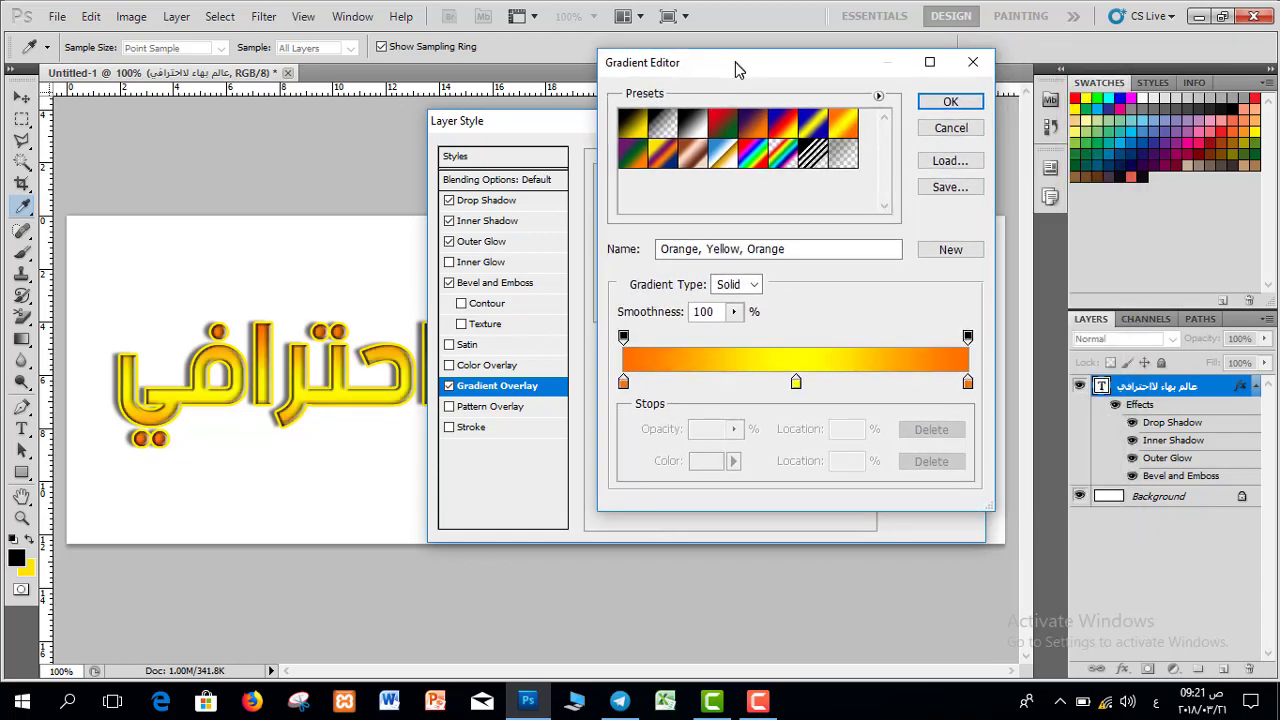
{"action": "left_click", "coordinate": [623, 382]}
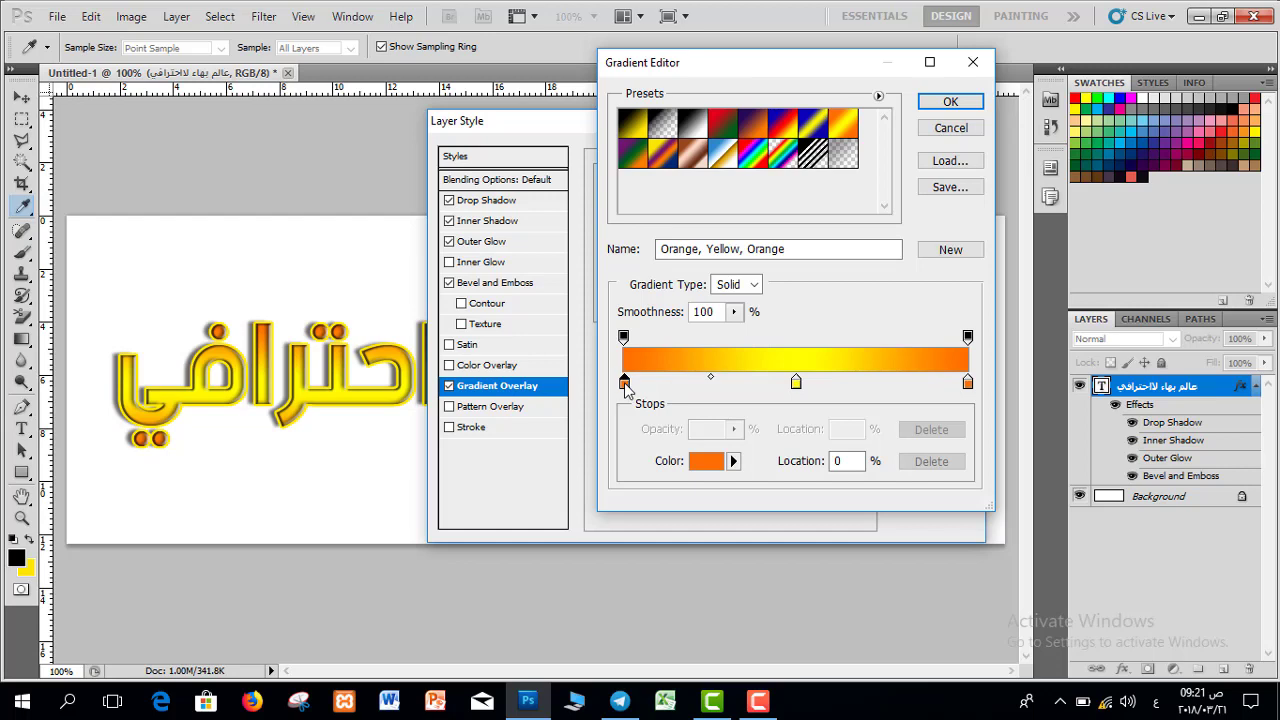
{"action": "left_click", "coordinate": [622, 382]}
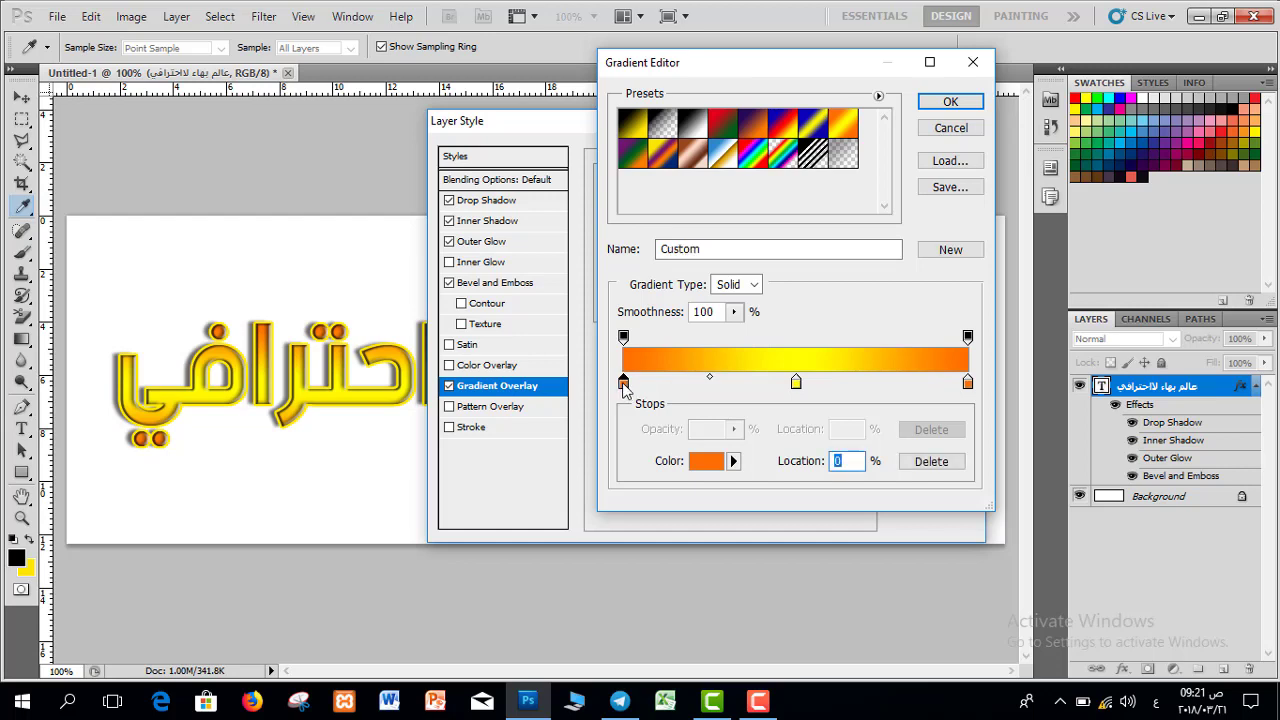
{"action": "left_click", "coordinate": [706, 461]}
{"action": "left_click_drag", "start_coordinate": [815, 405], "coordinate": [815, 183]}
{"action": "left_click", "coordinate": [753, 211]}
{"action": "left_click", "coordinate": [955, 172]}
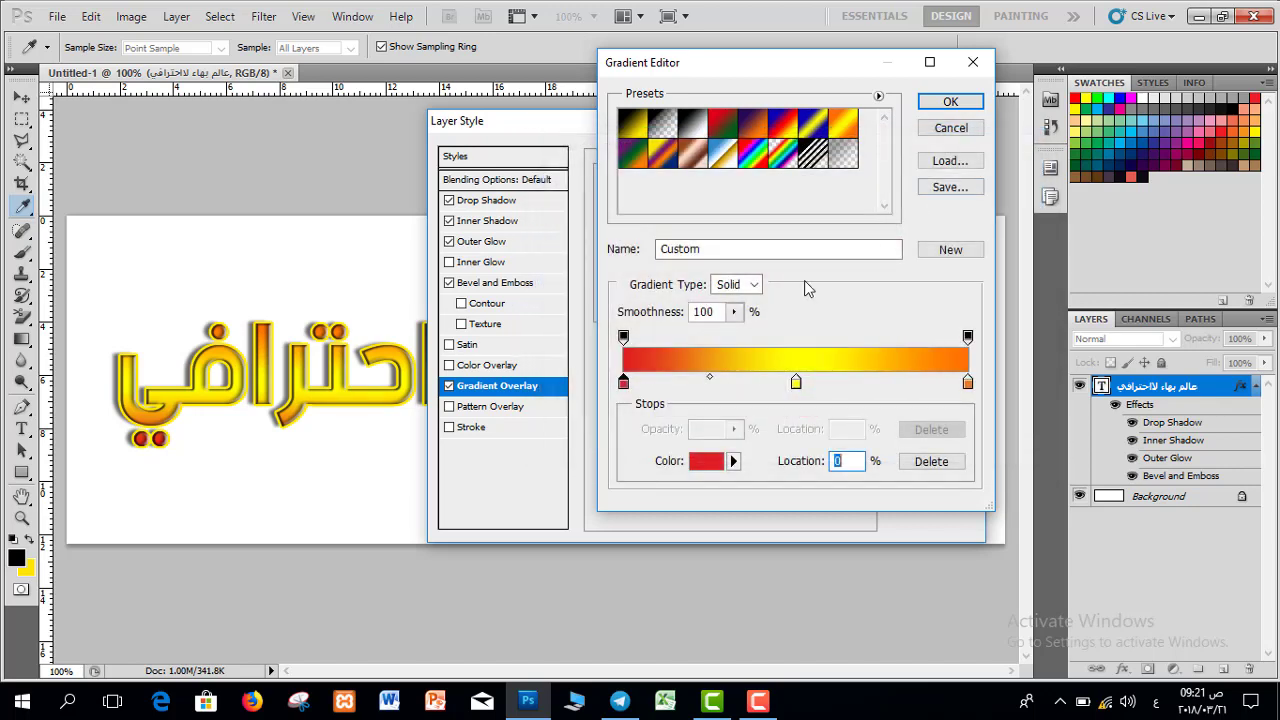
Recolour the gradient's middle yellow stop to black 000000.
{"action": "left_click", "coordinate": [793, 384]}
{"action": "double_click", "coordinate": [797, 386]}
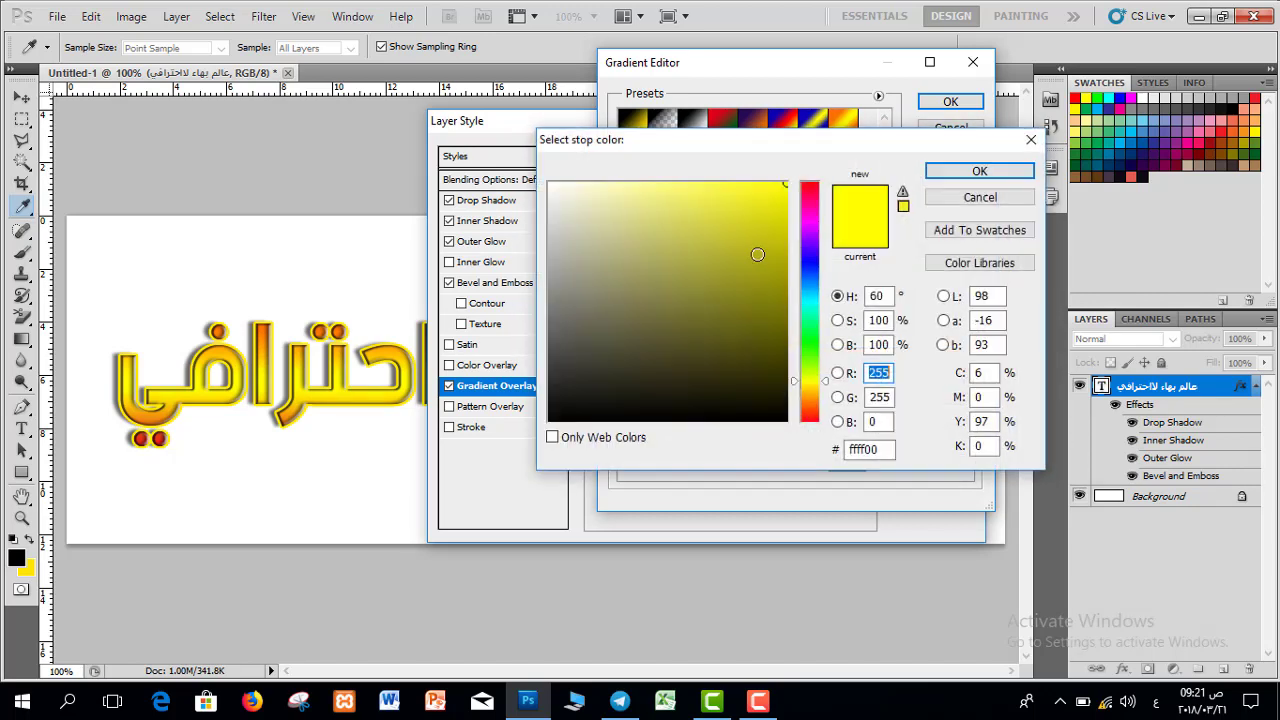
{"action": "left_click_drag", "start_coordinate": [757, 251], "coordinate": [518, 400]}
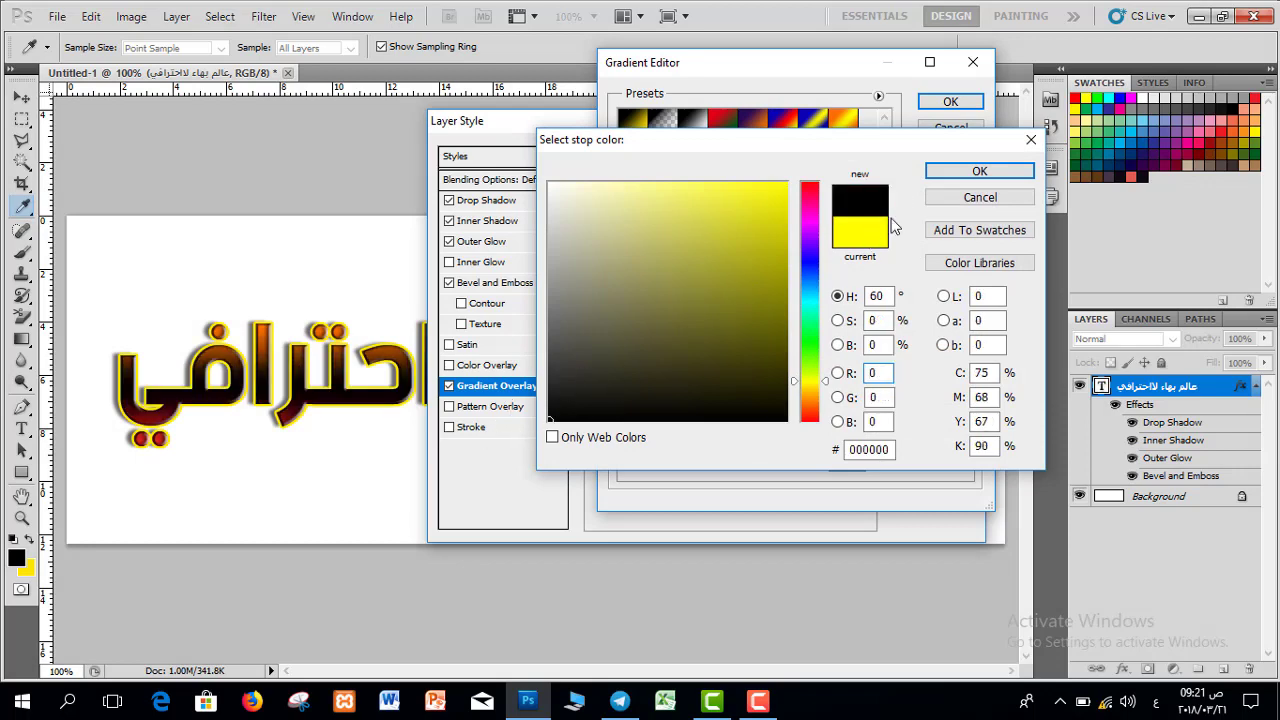
{"action": "left_click", "coordinate": [979, 171]}
Recolour the gradient's last stop, at location 100%, to white.
{"action": "left_click", "coordinate": [967, 384]}
{"action": "double_click", "coordinate": [967, 385]}
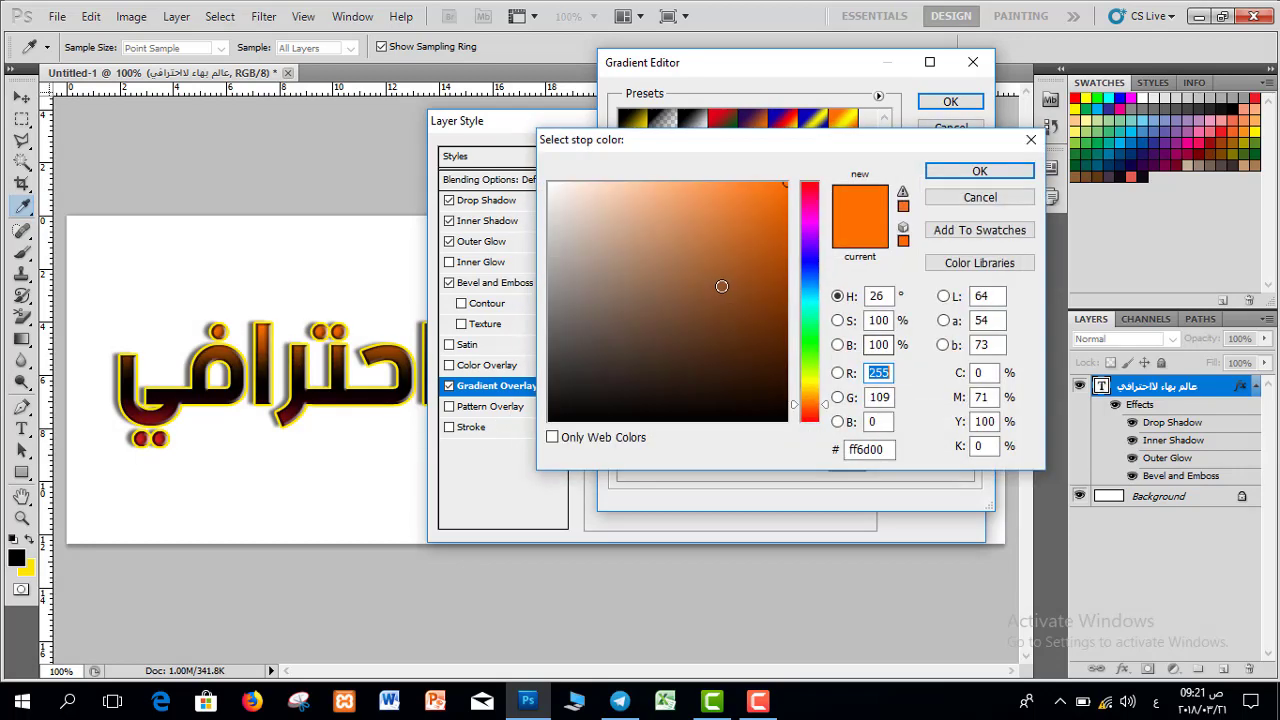
{"action": "left_click_drag", "start_coordinate": [720, 283], "coordinate": [549, 185]}
{"action": "left_click", "coordinate": [981, 173]}
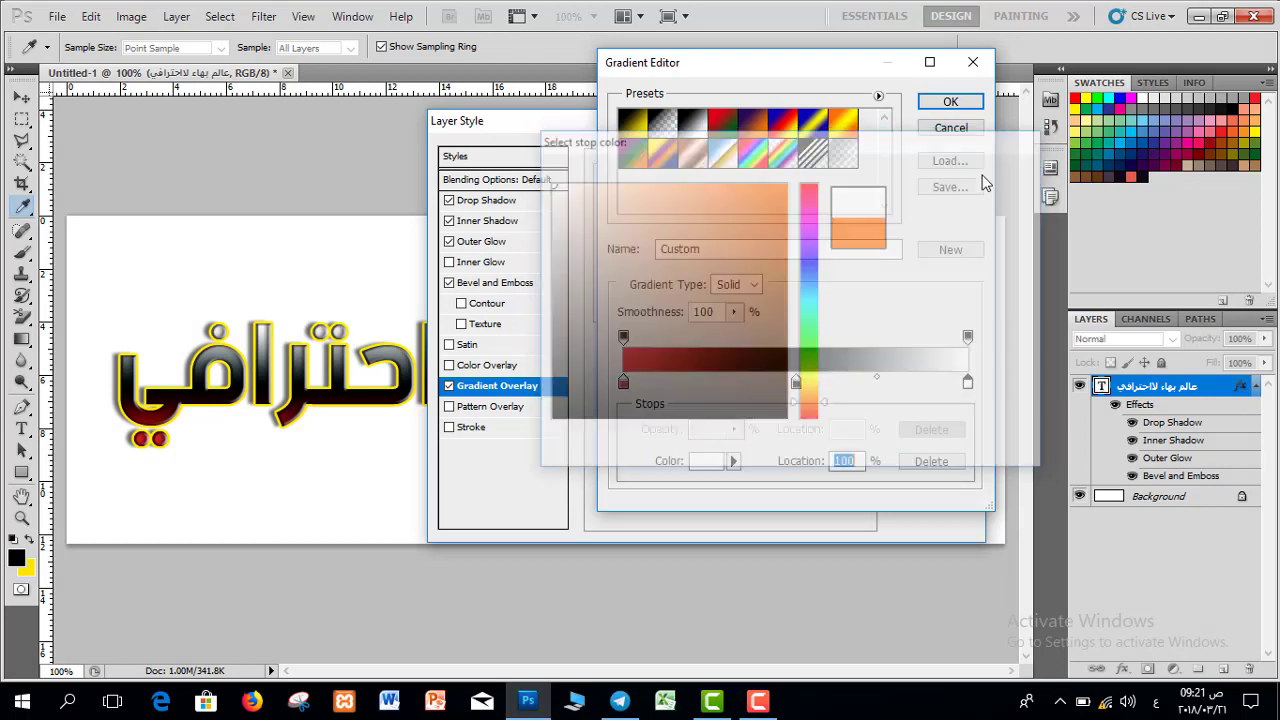
Remove the gradient's middle black stop and add two new black stops at locations 47% and 65%.
{"action": "left_click", "coordinate": [796, 383]}
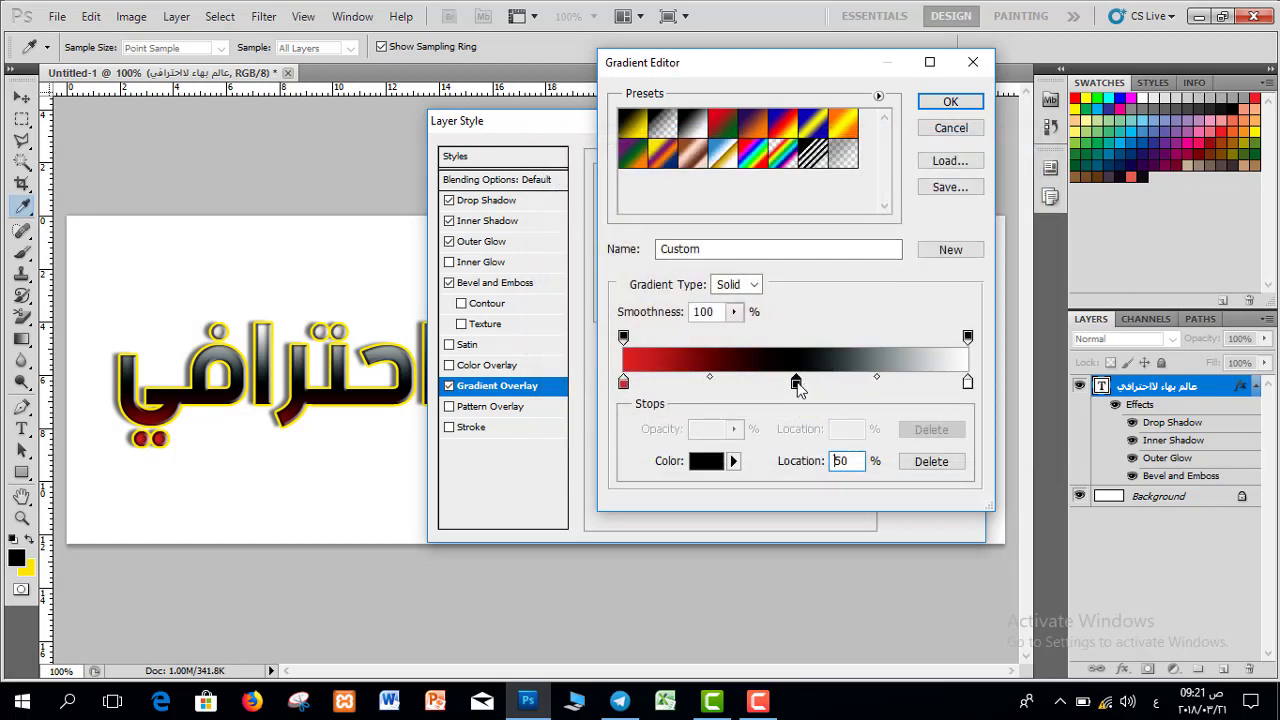
{"action": "left_click_drag", "start_coordinate": [796, 383], "coordinate": [800, 420]}
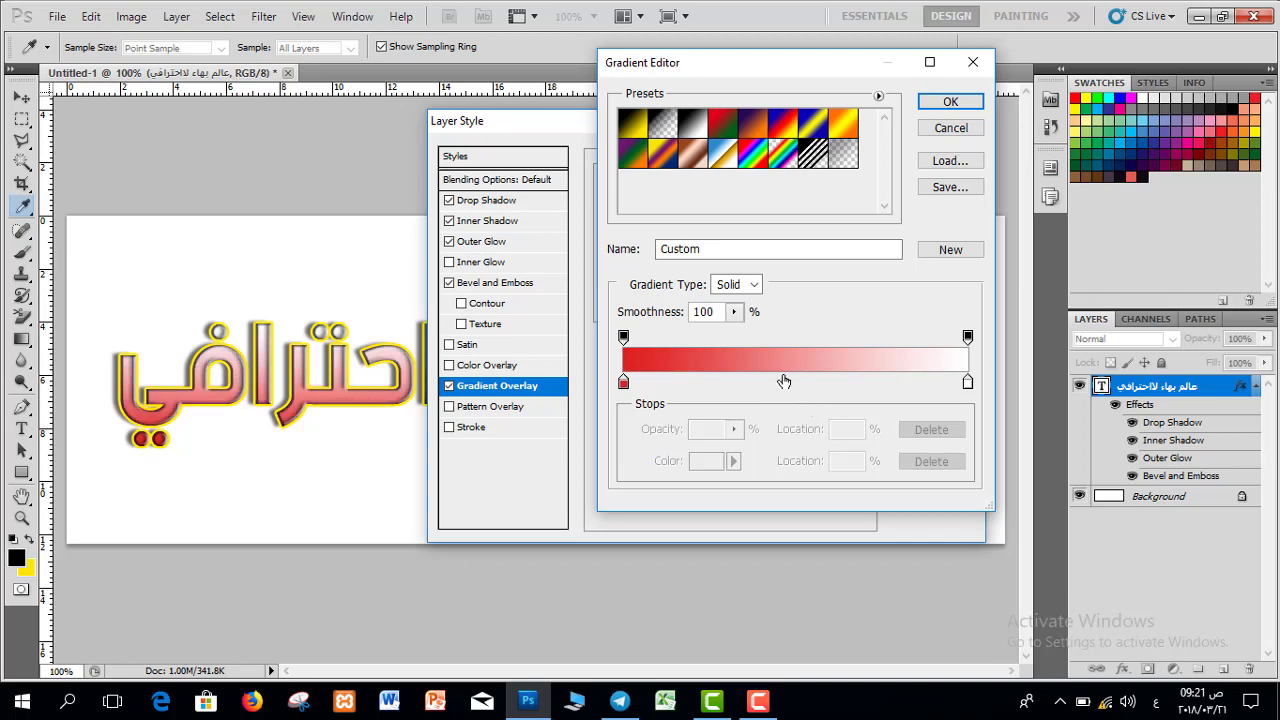
{"action": "left_click", "coordinate": [784, 381]}
{"action": "left_click_drag", "start_coordinate": [824, 382], "coordinate": [848, 382]}
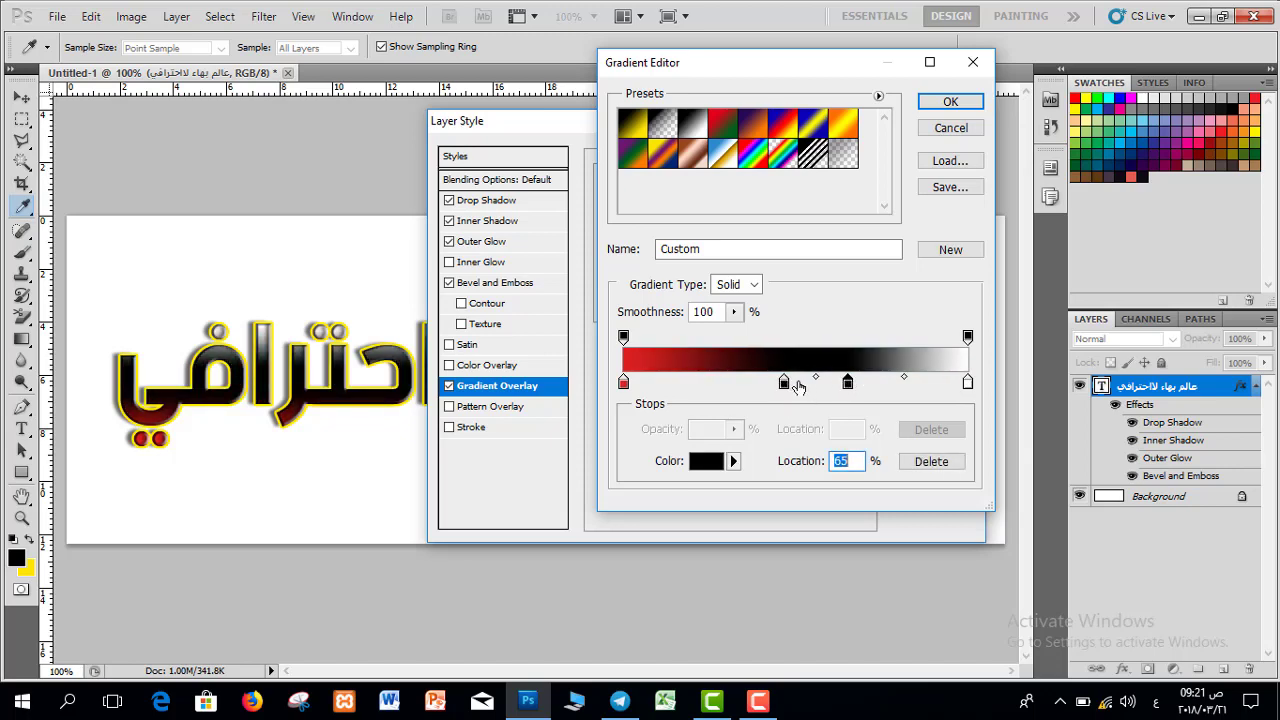
Add a colour stop at location 21% of the gradient and colour it orange.
{"action": "left_click", "coordinate": [697, 382]}
{"action": "double_click", "coordinate": [697, 384]}
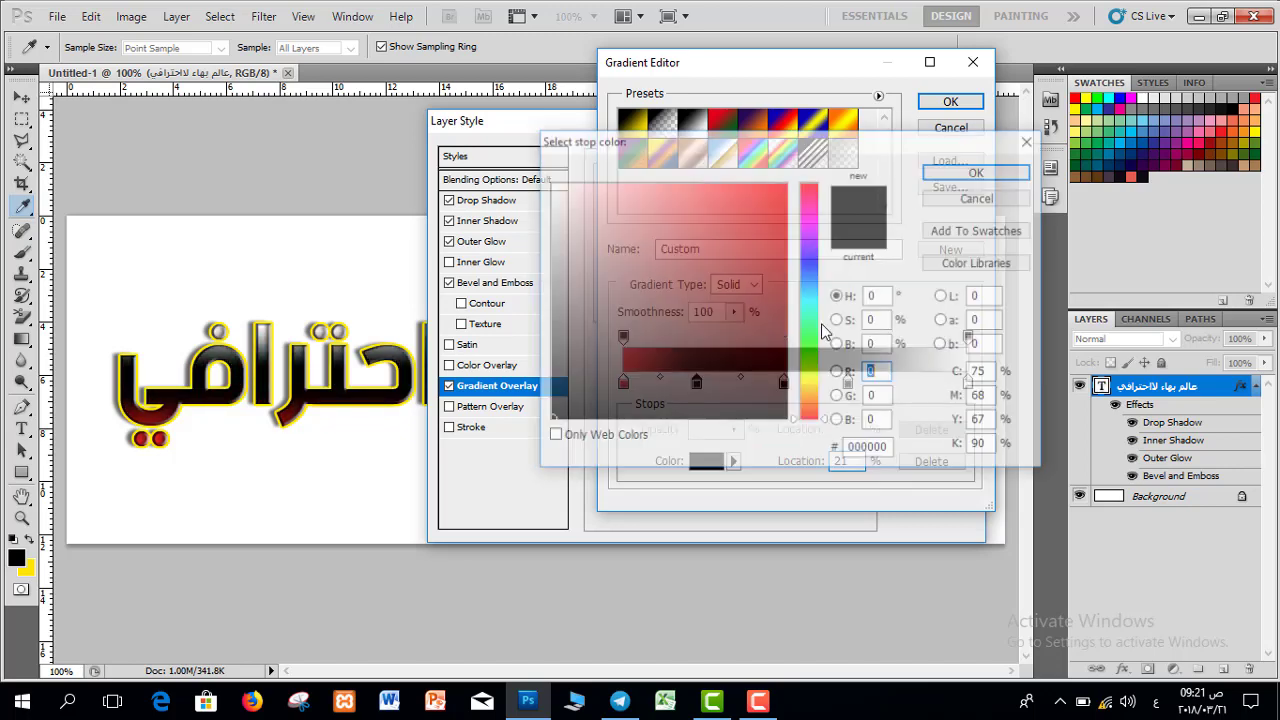
{"action": "left_click", "coordinate": [786, 183]}
{"action": "mouse_move", "coordinate": [808, 414]}
{"action": "left_mouse_down"}
{"action": "mouse_move", "coordinate": [812, 391]}
{"action": "mouse_move", "coordinate": [812, 404]}
{"action": "left_mouse_up"}
{"action": "left_click", "coordinate": [979, 171]}
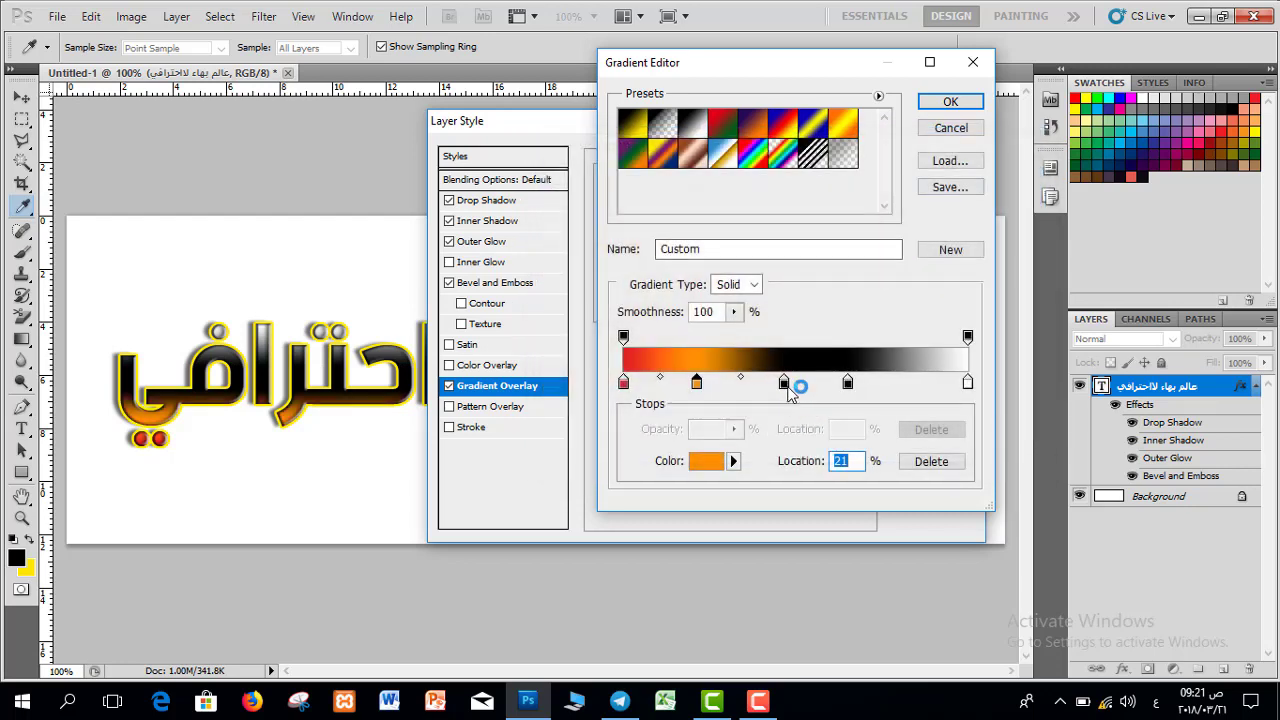
Recolour the gradient's black stop at location 47% to yellow.
{"action": "double_click", "coordinate": [784, 382]}
{"action": "left_click", "coordinate": [808, 380]}
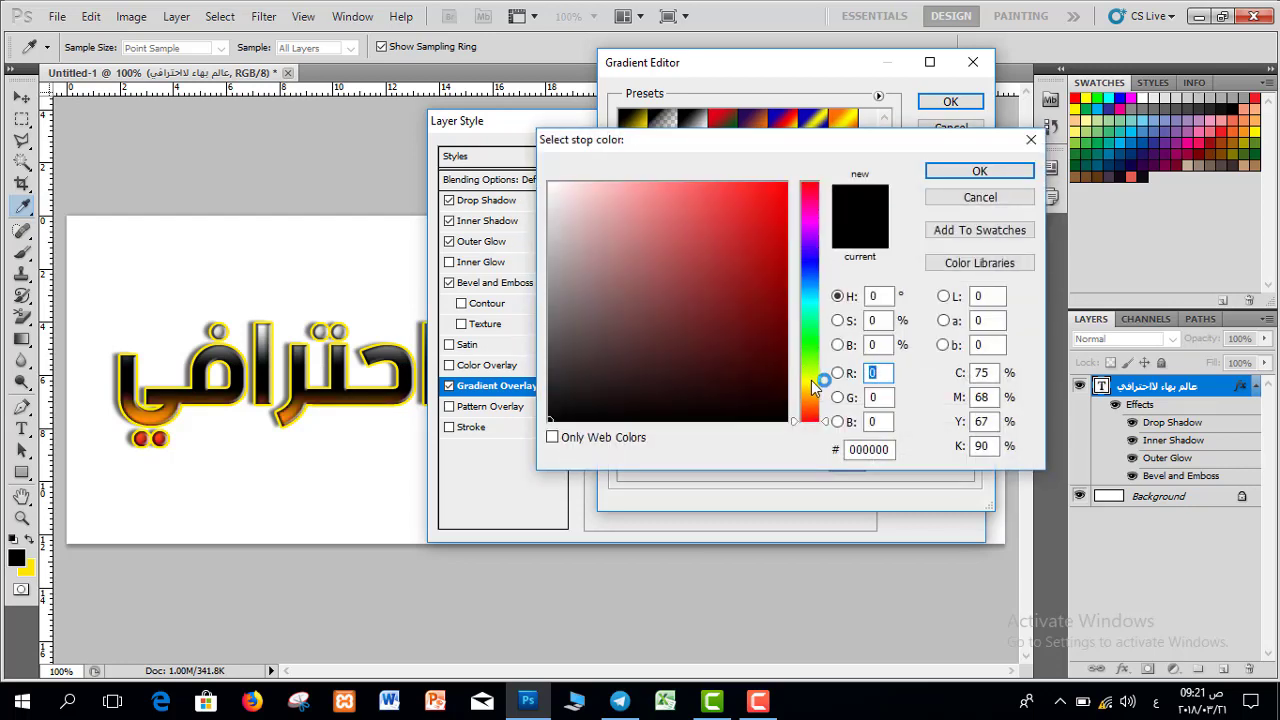
{"action": "left_click", "coordinate": [772, 203]}
{"action": "left_click", "coordinate": [982, 172]}
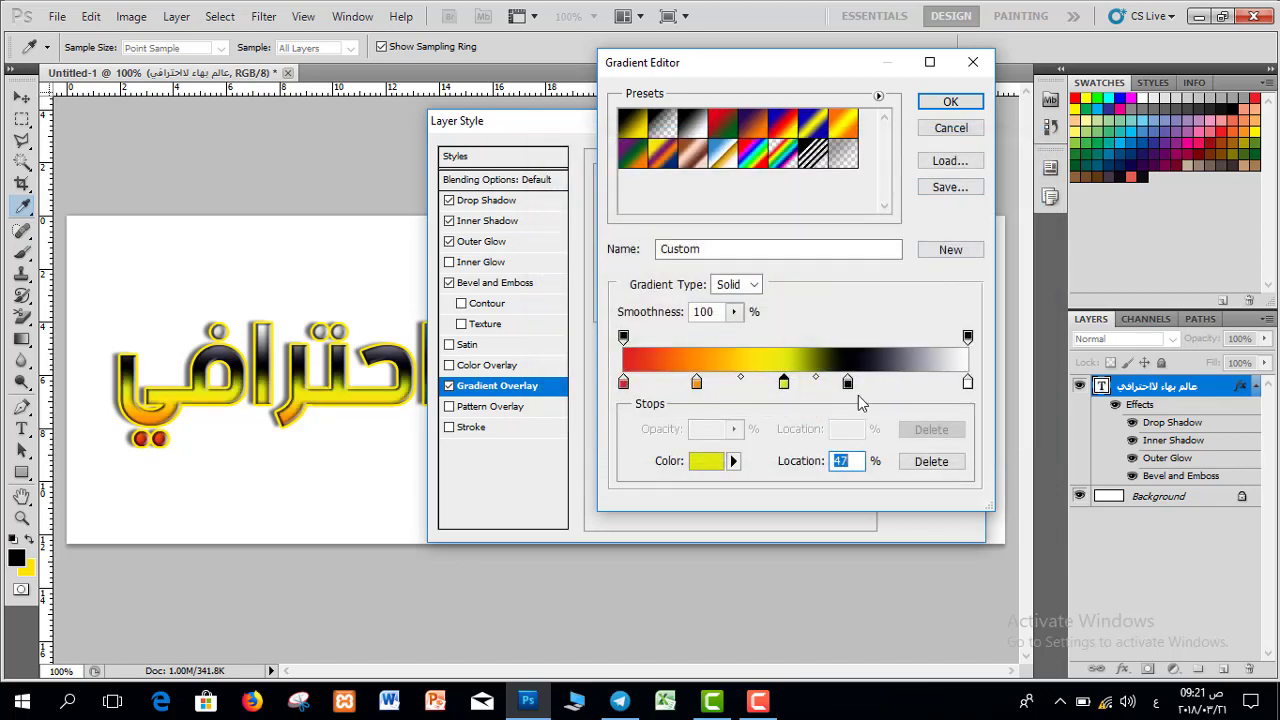
Move the remaining black stop to location 68% and recolour it orange e6920e.
{"action": "left_click", "coordinate": [849, 383]}
{"action": "left_click_drag", "start_coordinate": [849, 383], "coordinate": [857, 383]}
{"action": "double_click", "coordinate": [857, 383]}
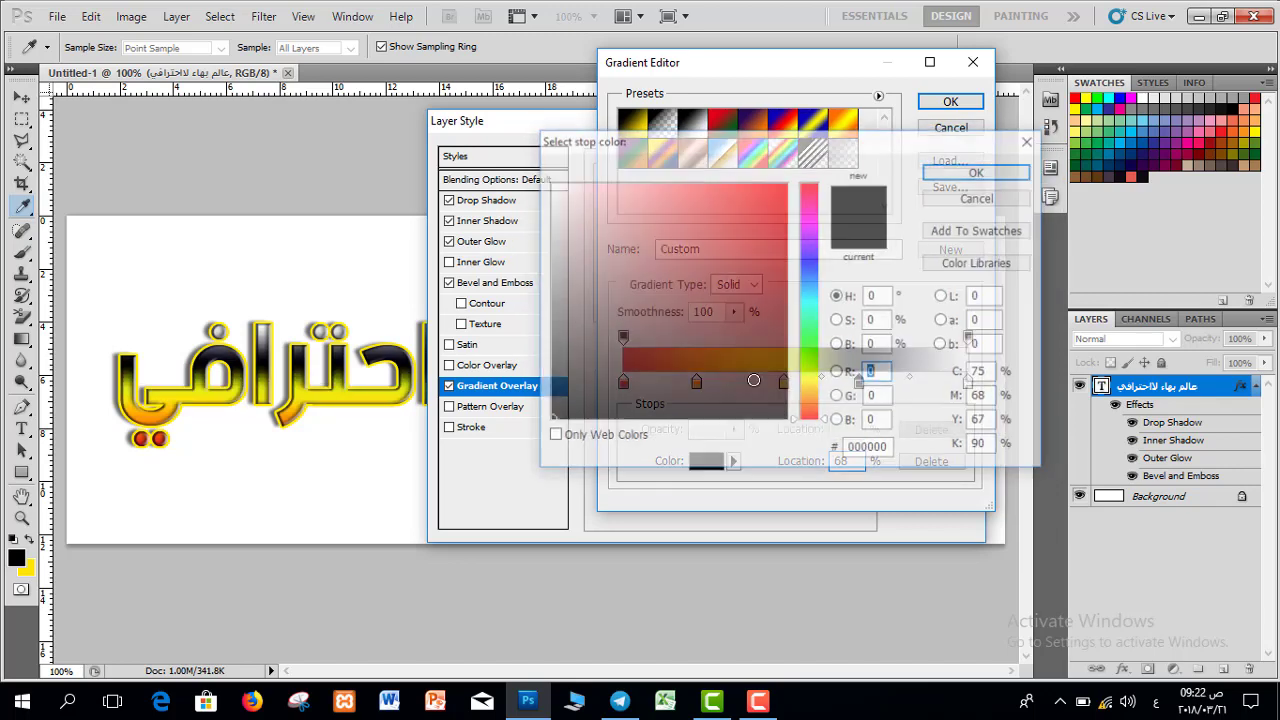
{"action": "left_click", "coordinate": [819, 392]}
{"action": "left_click", "coordinate": [773, 205]}
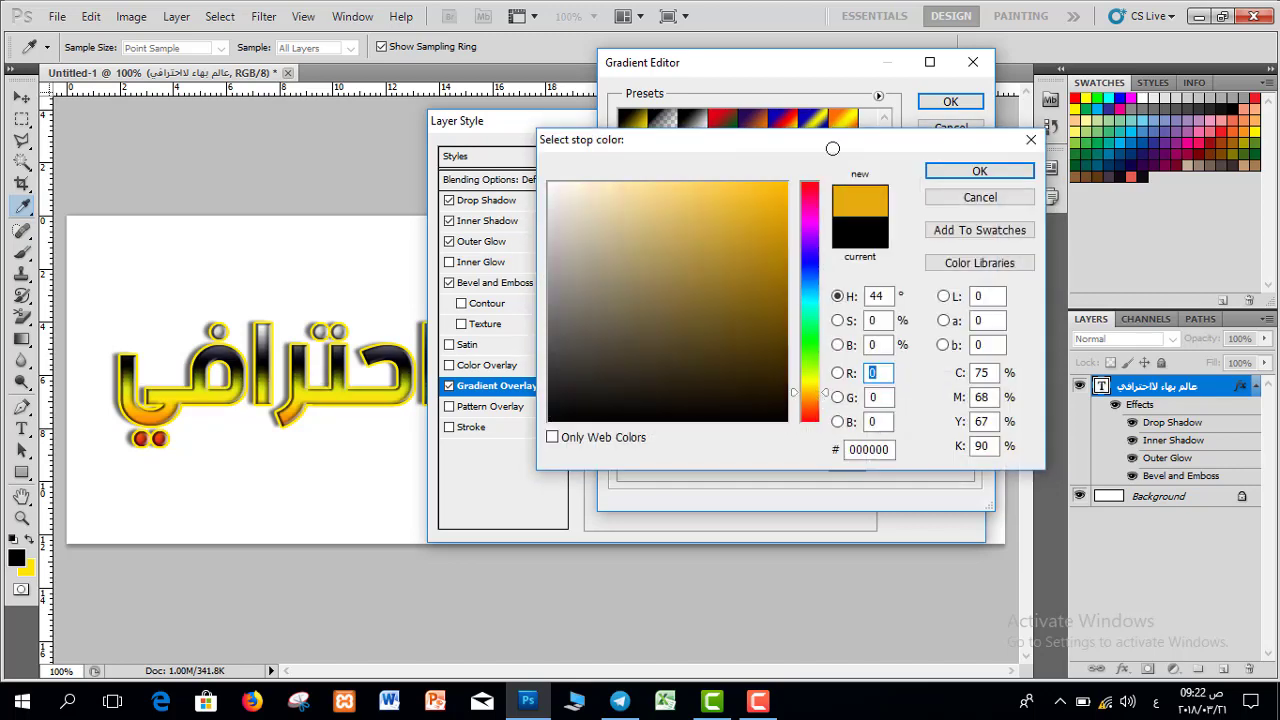
{"action": "left_click_drag", "start_coordinate": [828, 400], "coordinate": [826, 397]}
{"action": "left_click", "coordinate": [976, 170]}
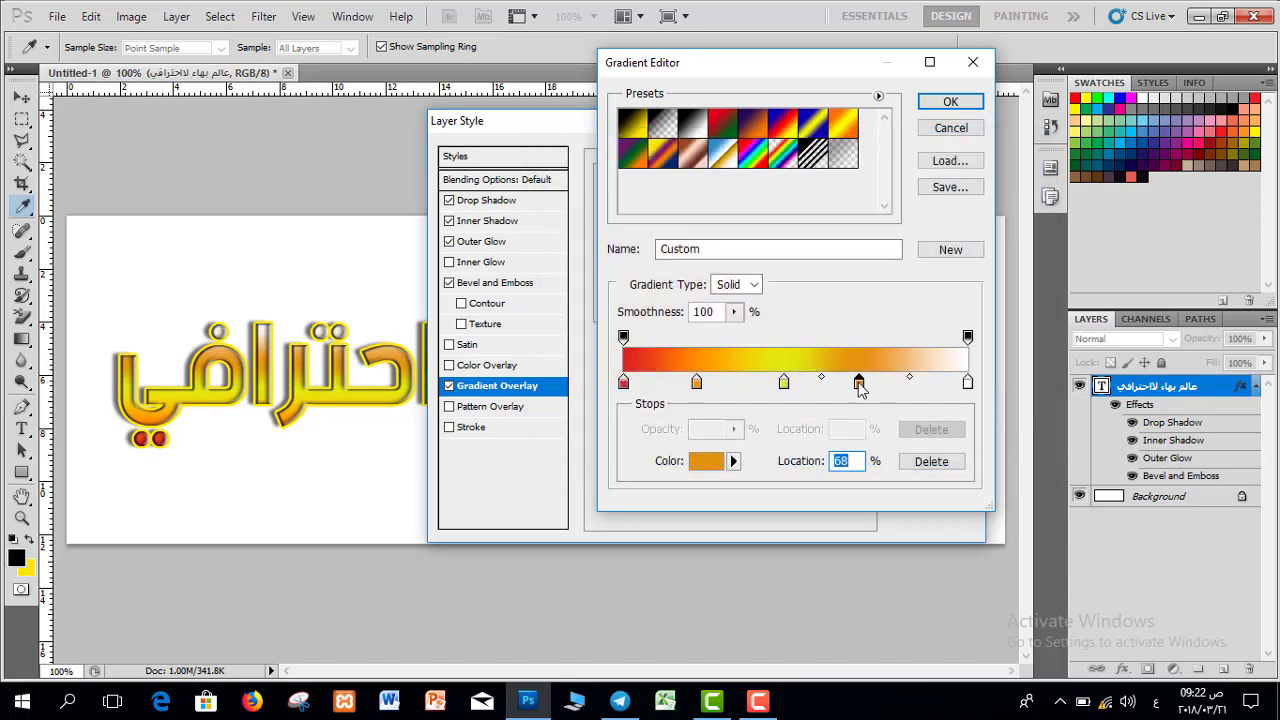
Recolour the gradient's stop at location 68% to yellow.
{"action": "double_click", "coordinate": [859, 384]}
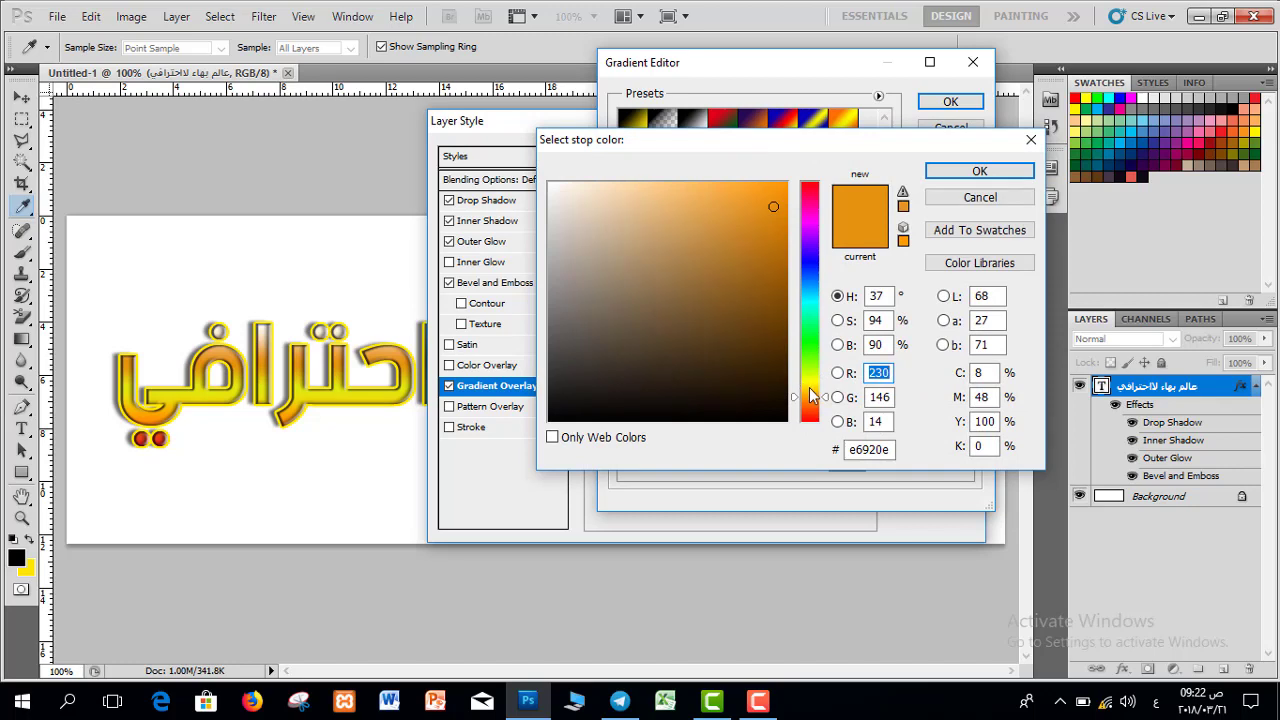
{"action": "left_click_drag", "start_coordinate": [812, 396], "coordinate": [810, 380]}
{"action": "left_click", "coordinate": [979, 171]}
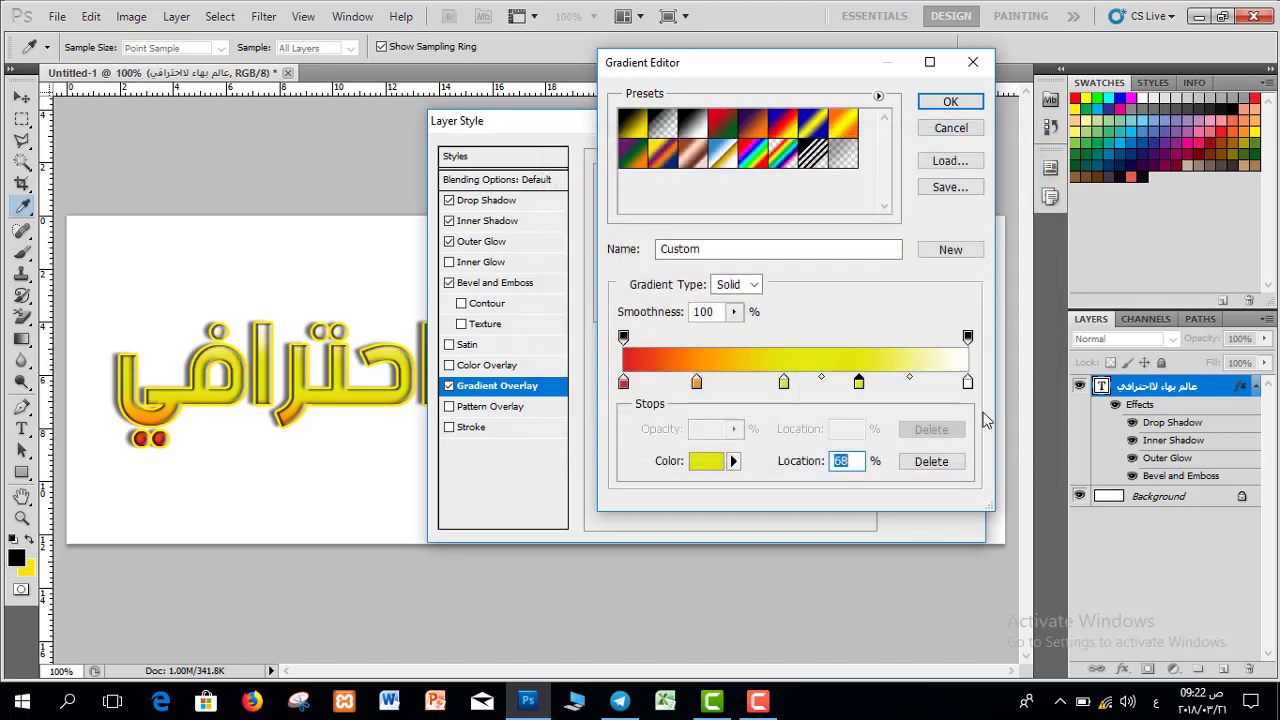
Recolour the gradient's last stop, at location 100%, to dark red and accept the edited gradient.
{"action": "double_click", "coordinate": [968, 384]}
{"action": "left_click", "coordinate": [711, 240]}
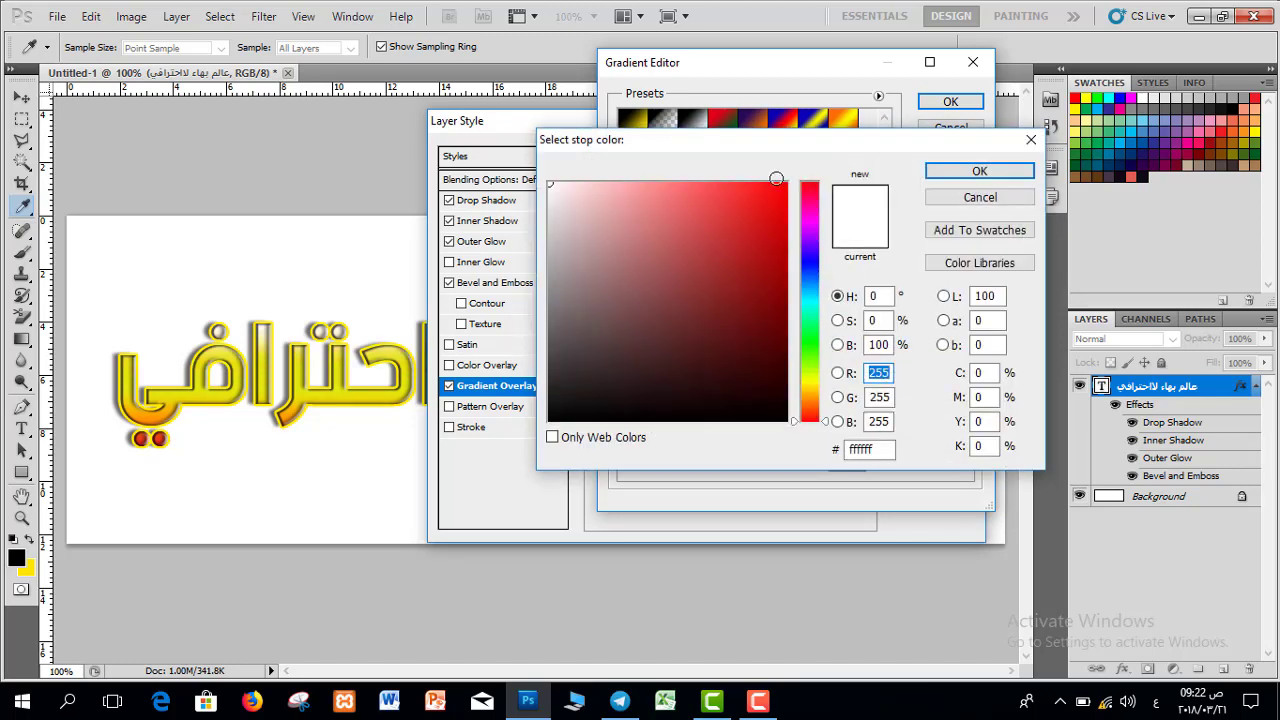
{"action": "left_click", "coordinate": [900, 181]}
{"action": "left_click_drag", "start_coordinate": [727, 74], "coordinate": [797, 61]}
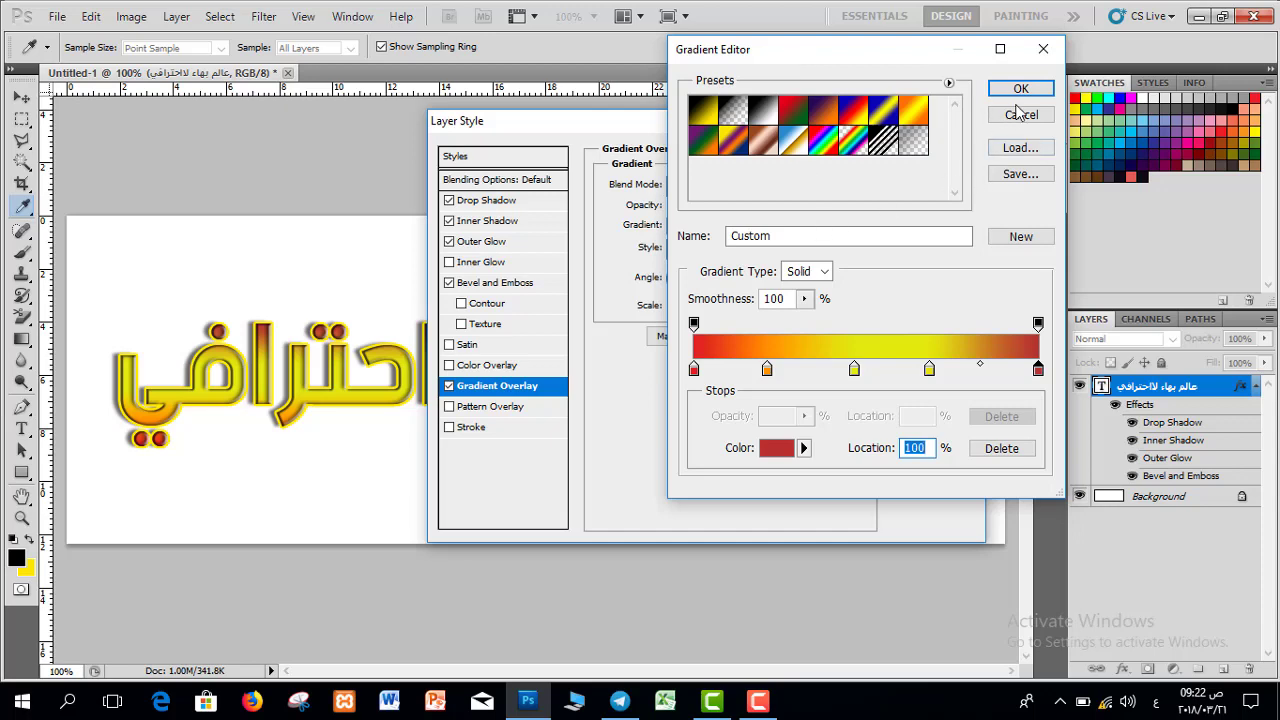
{"action": "left_click", "coordinate": [1020, 90]}
Try a gradient overlay angle of 11° on the title, and settle on 102°.
{"action": "left_click_drag", "start_coordinate": [650, 125], "coordinate": [627, 466]}
{"action": "left_click", "coordinate": [672, 622]}
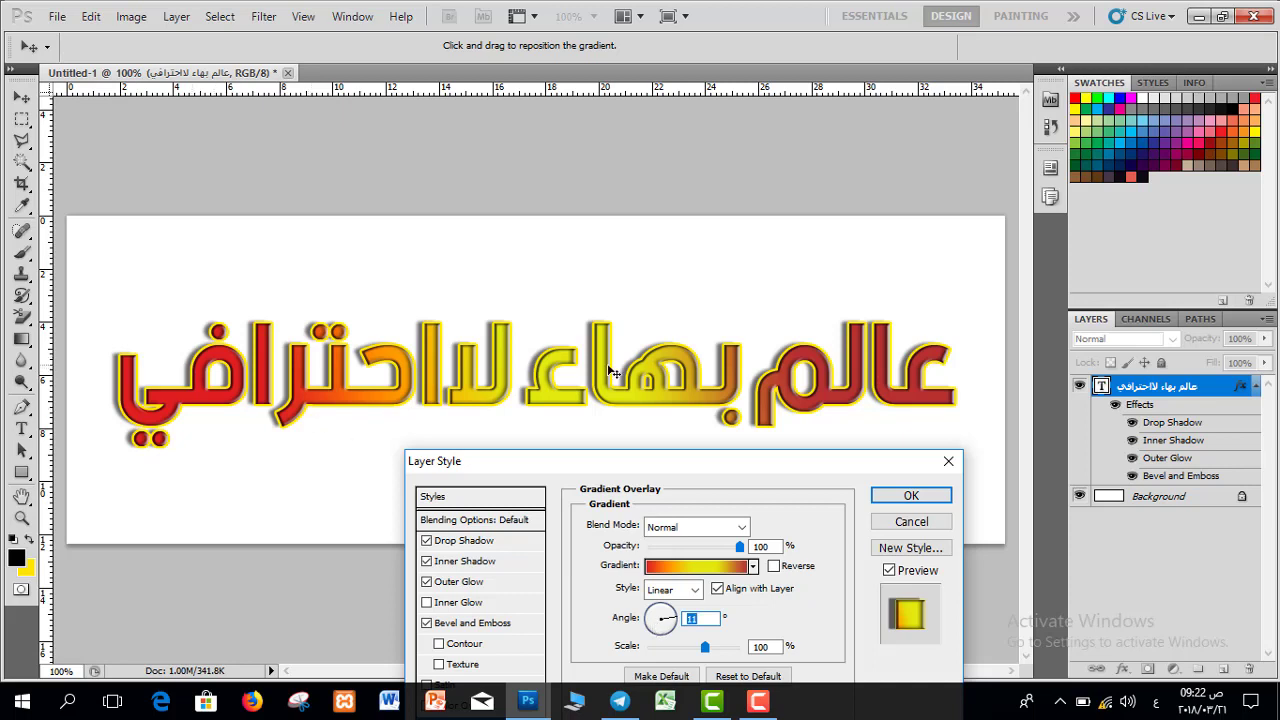
{"action": "left_click", "coordinate": [660, 616]}
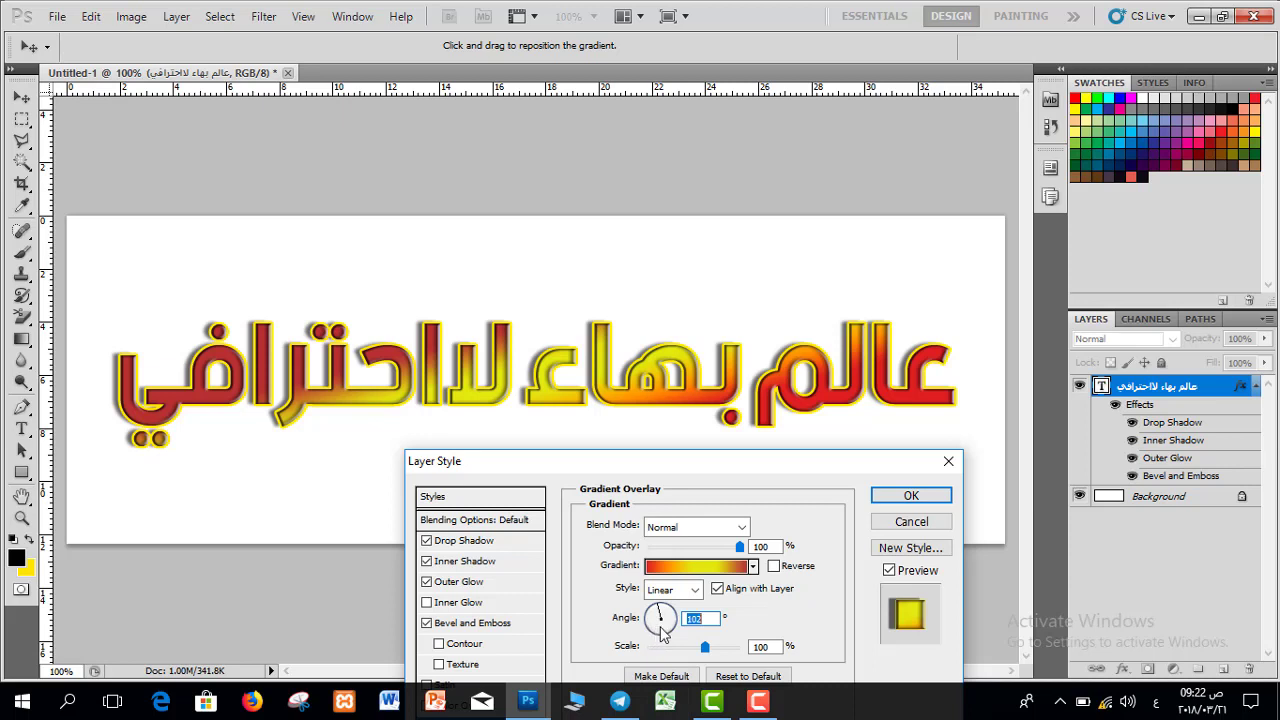
{"action": "left_click_drag", "start_coordinate": [670, 476], "coordinate": [684, 288]}
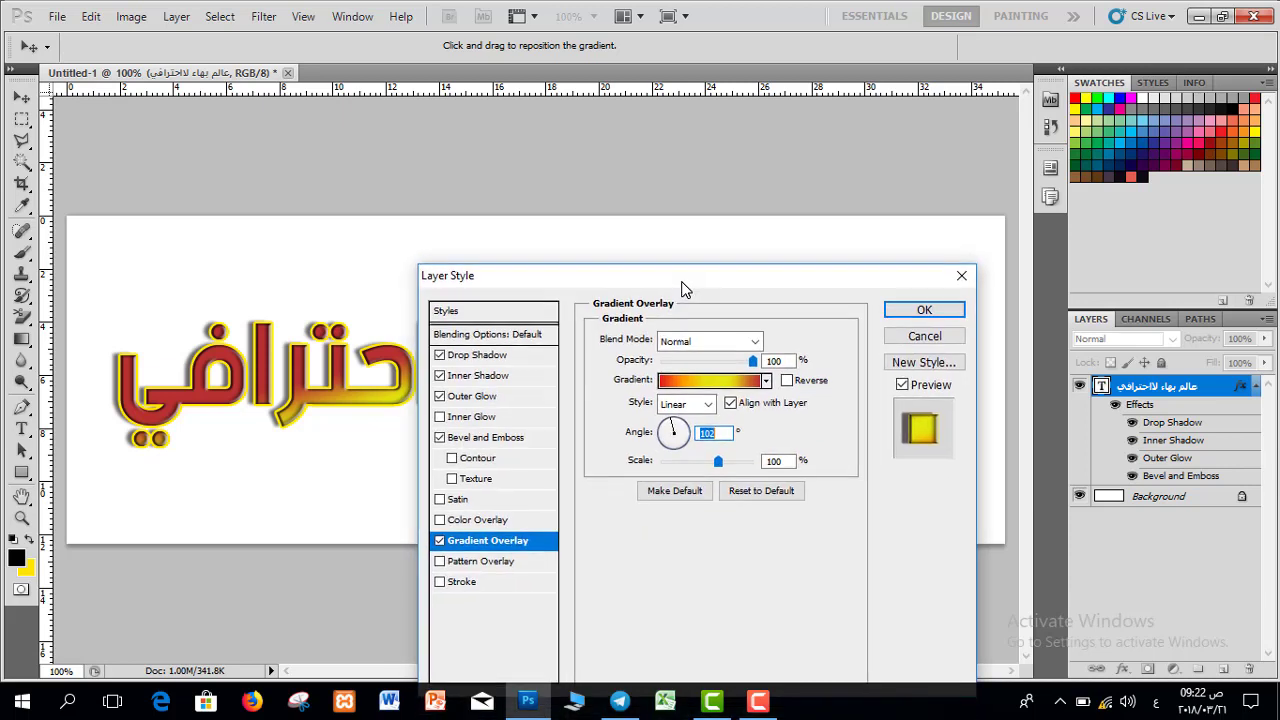
Try the Radial gradient style on the title and return the style to Linear.
{"action": "left_click", "coordinate": [709, 402]}
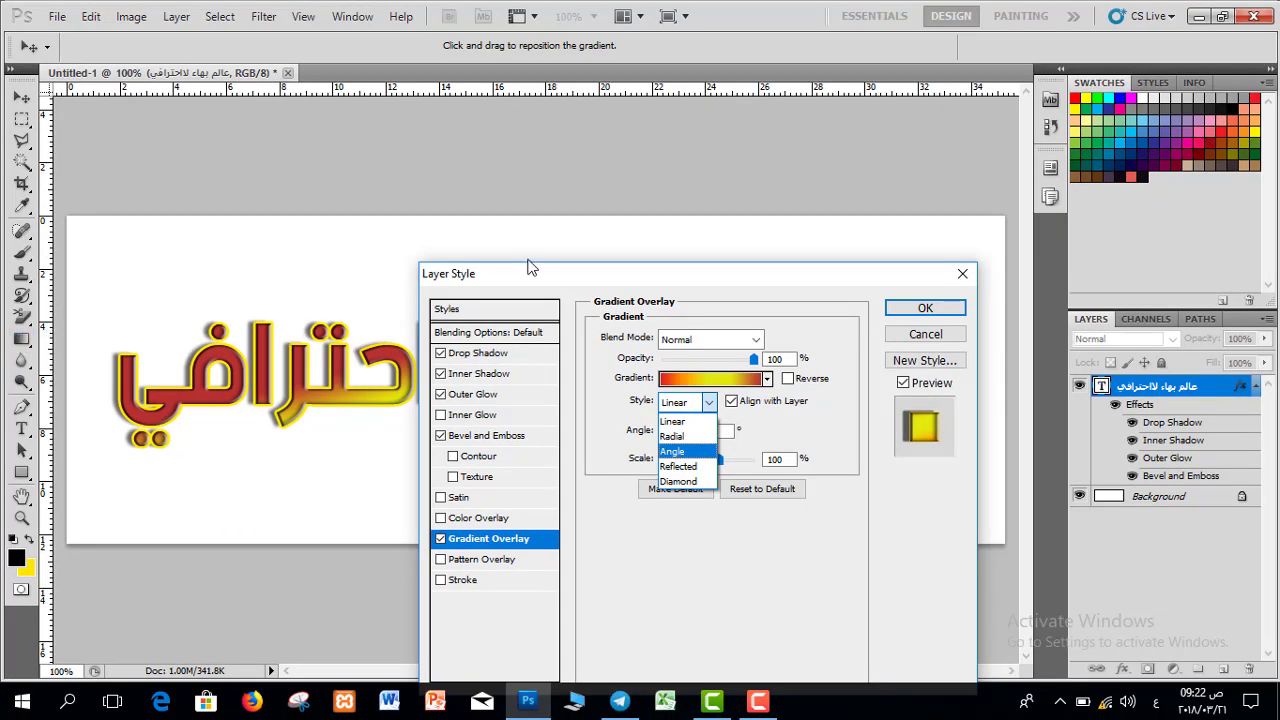
{"action": "left_click", "coordinate": [533, 270]}
{"action": "left_click_drag", "start_coordinate": [566, 275], "coordinate": [538, 99]}
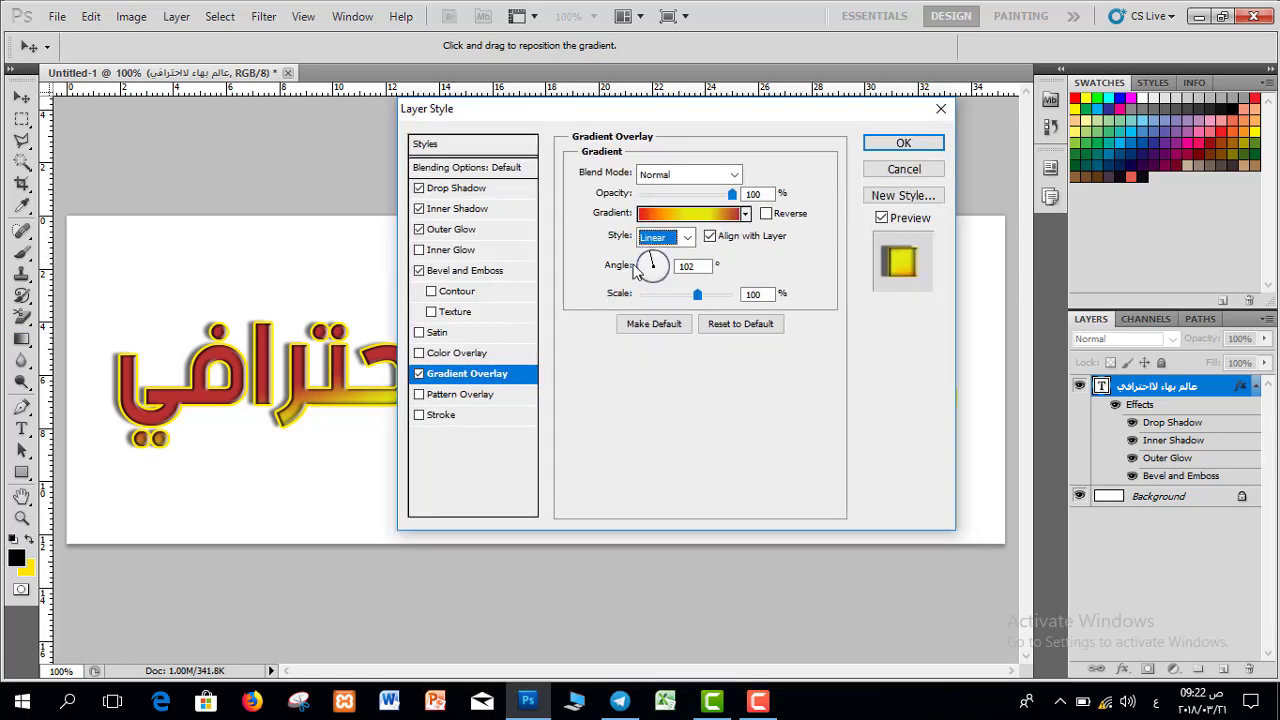
{"action": "left_click", "coordinate": [686, 237]}
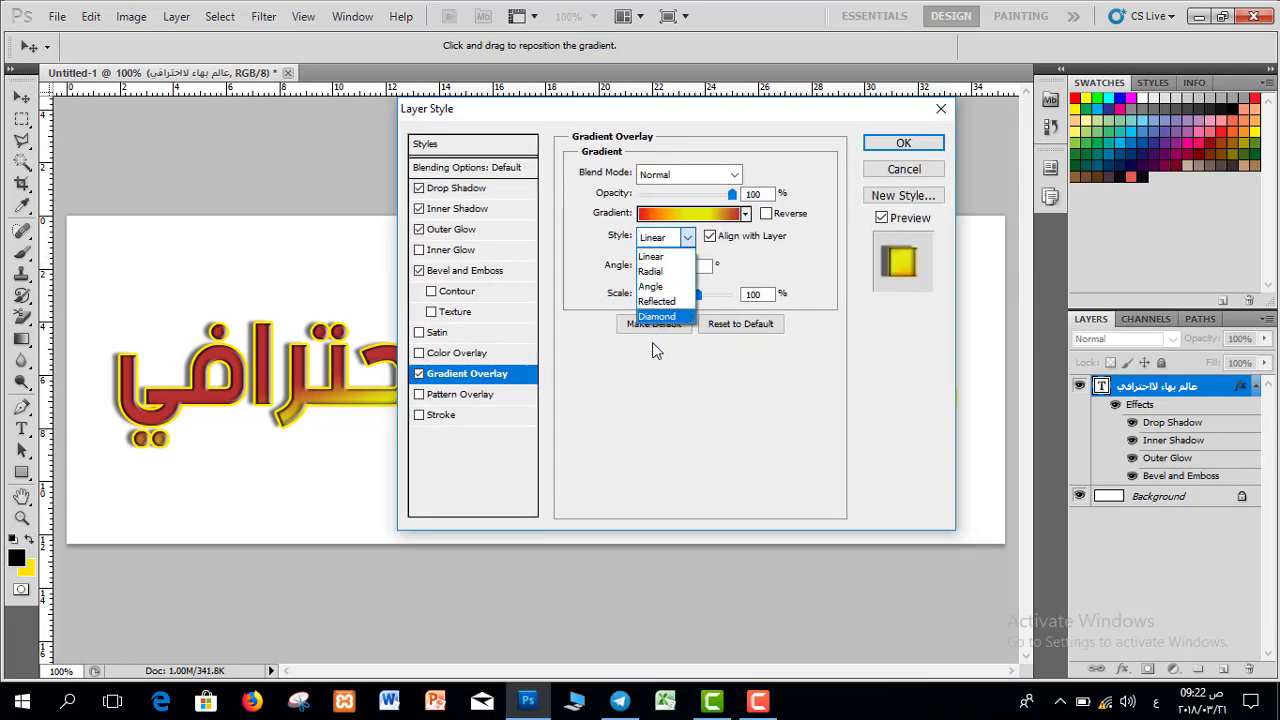
{"action": "left_click", "coordinate": [664, 272]}
{"action": "left_click_drag", "start_coordinate": [660, 110], "coordinate": [655, 178]}
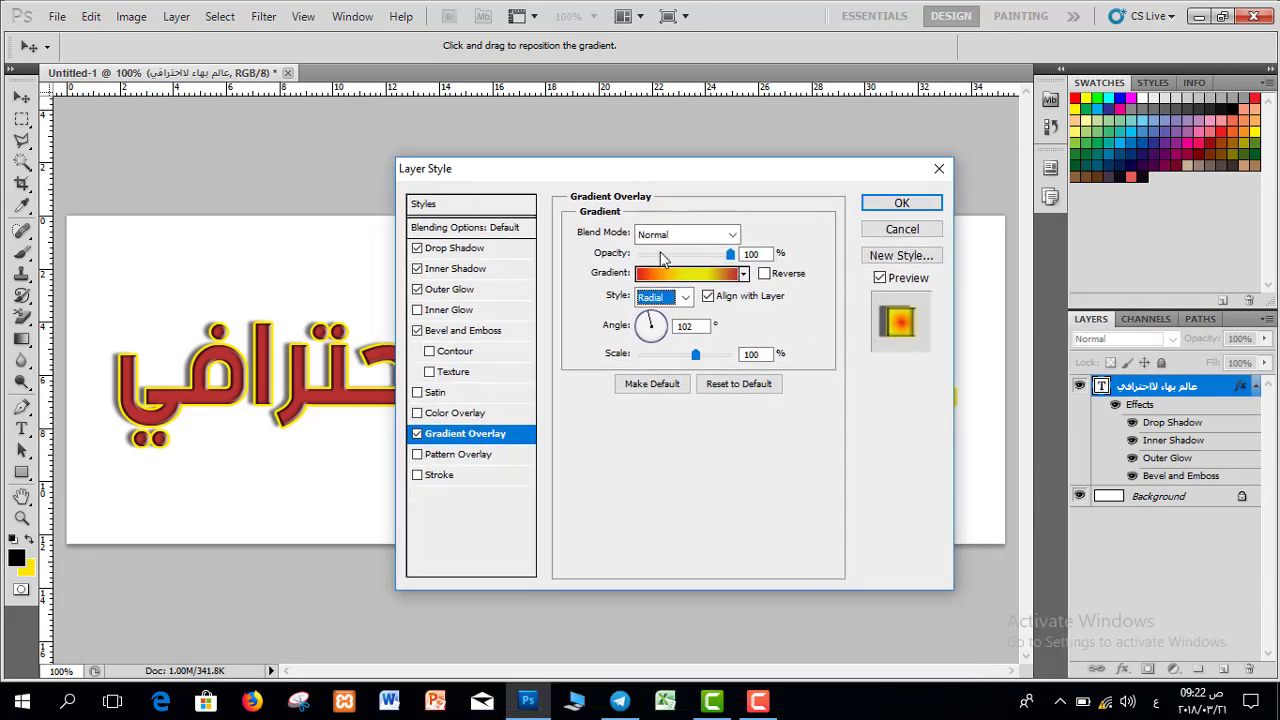
{"action": "left_click", "coordinate": [688, 302]}
{"action": "left_click", "coordinate": [660, 317]}
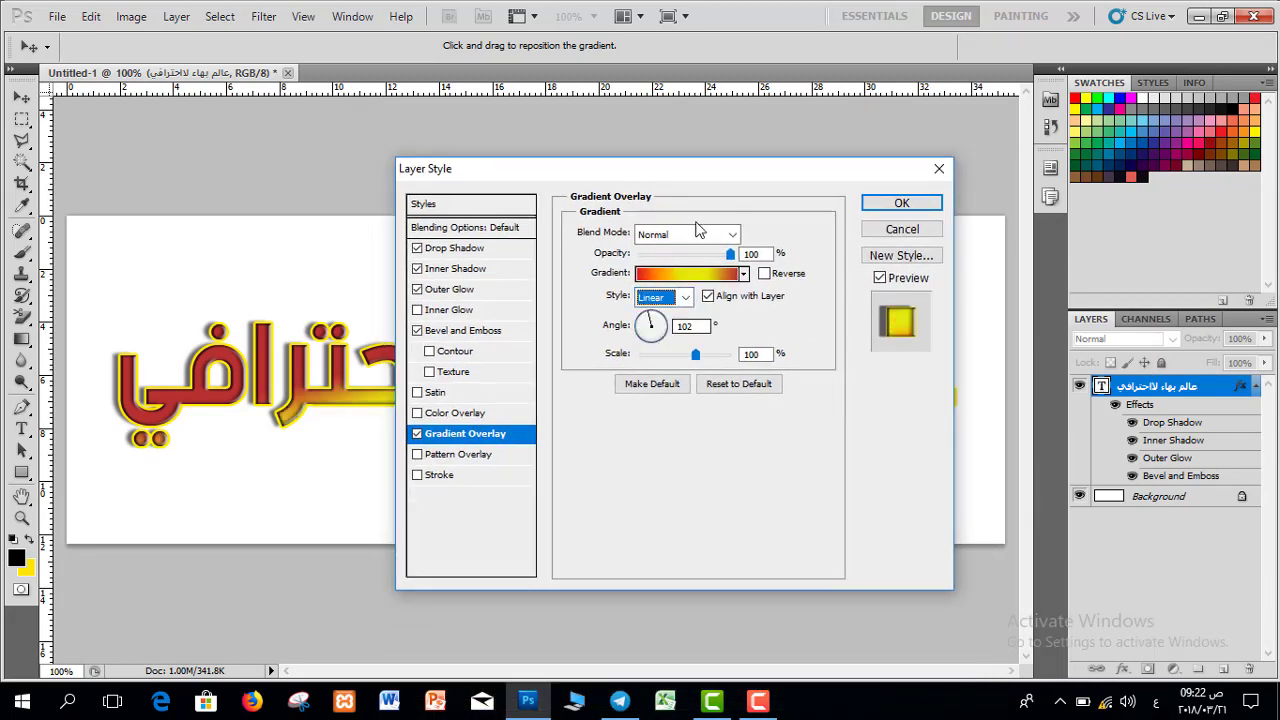
{"action": "key", "text": "Tab"}
{"action": "key", "text": "Tab"}
{"action": "left_click_drag", "start_coordinate": [677, 173], "coordinate": [695, 105]}
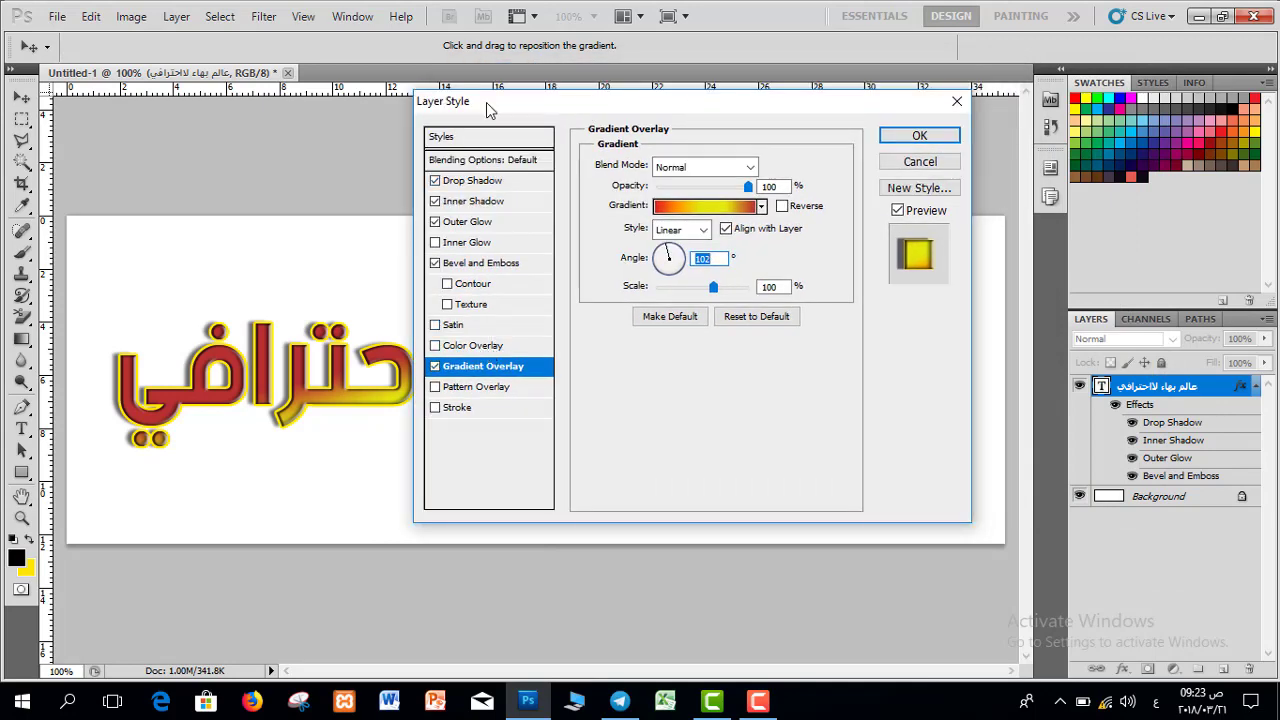
{"action": "left_click_drag", "start_coordinate": [486, 109], "coordinate": [862, 122]}
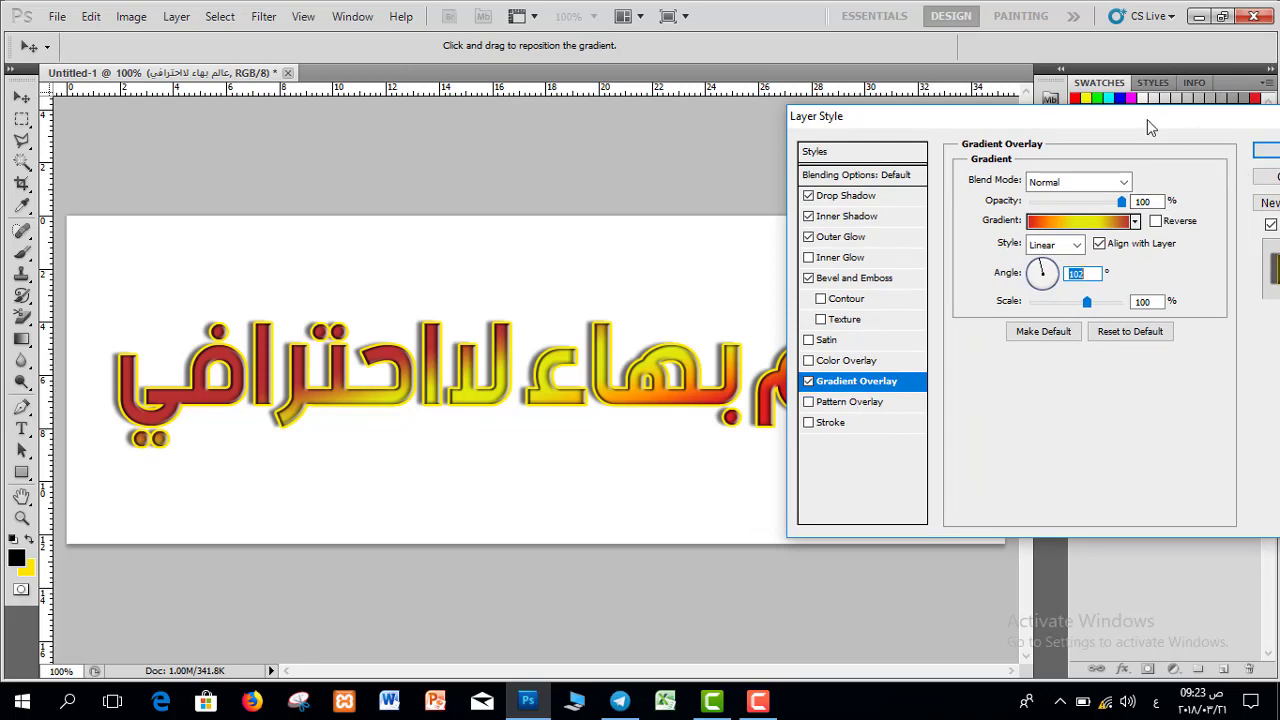
{"action": "left_click_drag", "start_coordinate": [1147, 119], "coordinate": [869, 107]}
Enable Pattern Overlay on the title and turn off its Gradient Overlay.
{"action": "left_click", "coordinate": [580, 386]}
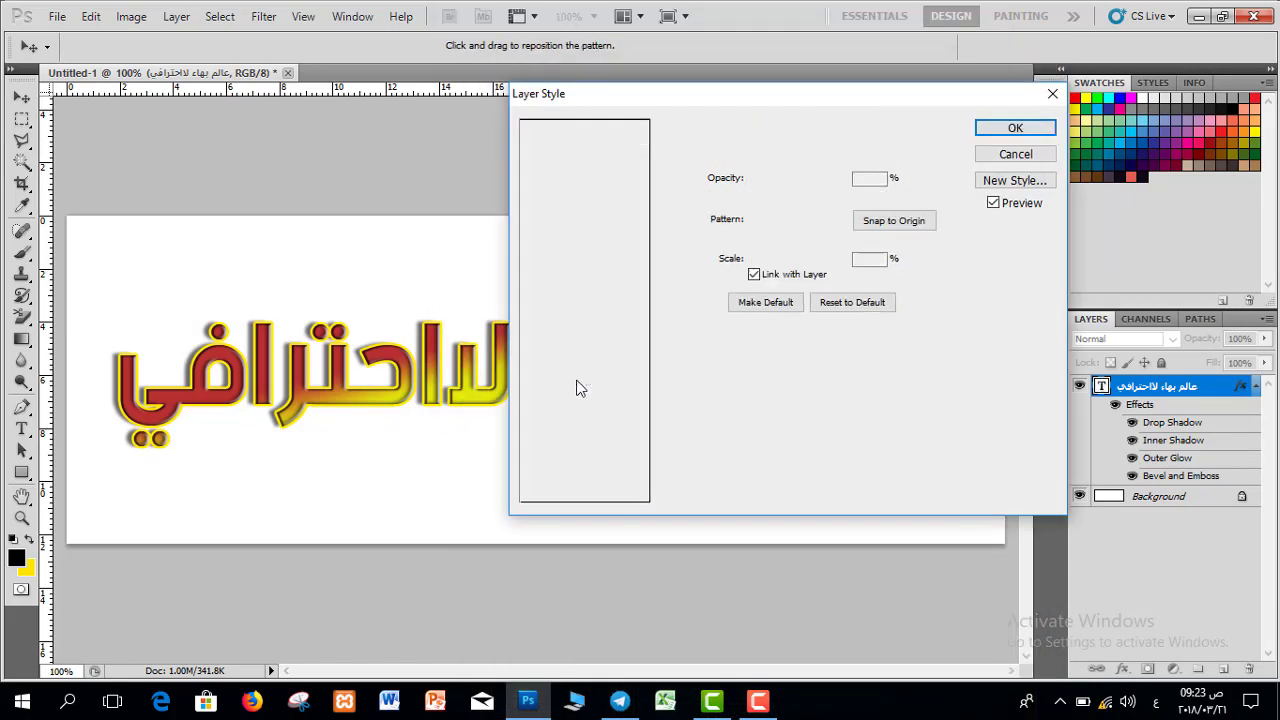
{"action": "left_click_drag", "start_coordinate": [605, 93], "coordinate": [680, 76]}
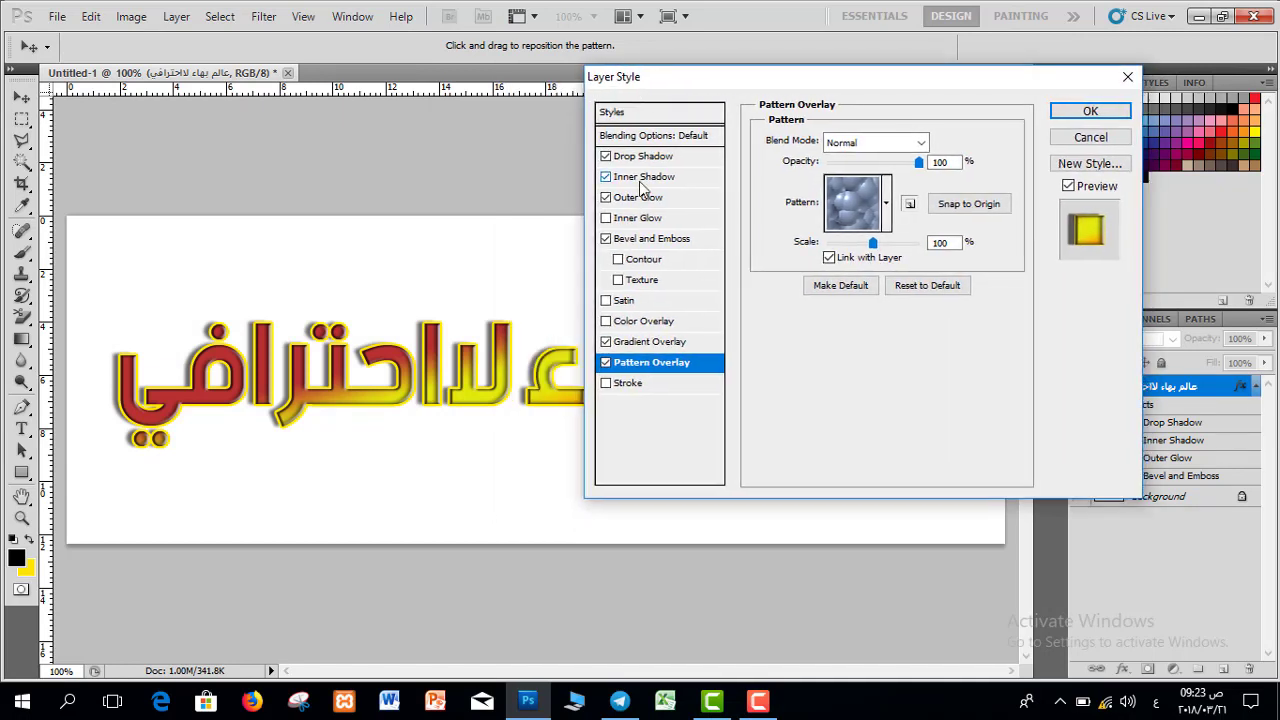
{"action": "left_click", "coordinate": [605, 341]}
{"action": "left_click_drag", "start_coordinate": [716, 80], "coordinate": [773, 164]}
Choose the multicoloured tie-dye pattern for the title's overlay, keeping its scale at 100%.
{"action": "left_click", "coordinate": [946, 282]}
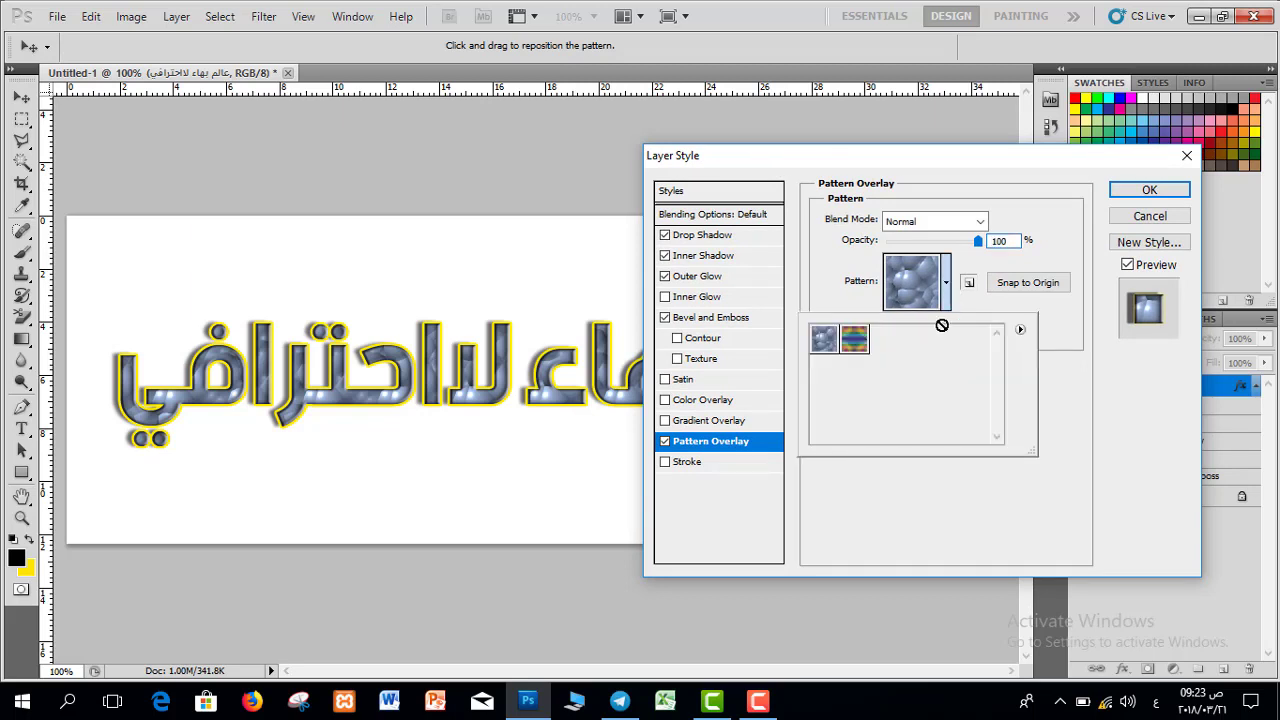
{"action": "left_click", "coordinate": [857, 340]}
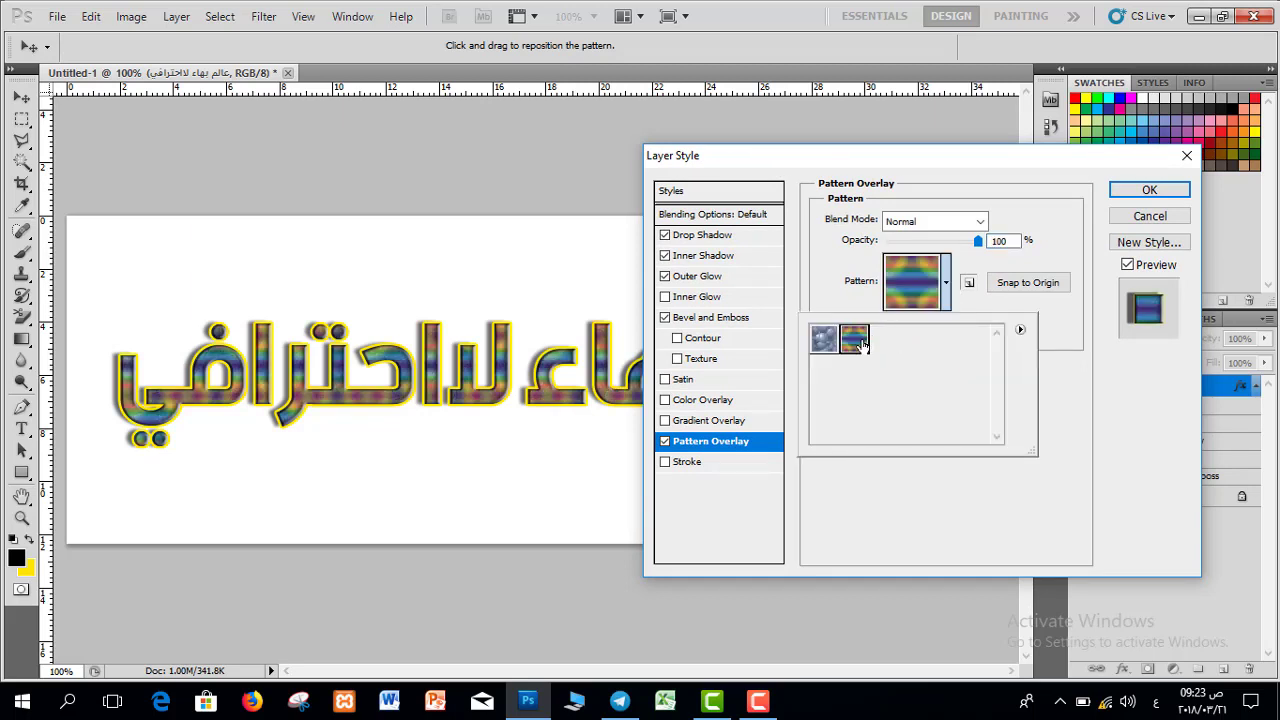
{"action": "left_click_drag", "start_coordinate": [840, 157], "coordinate": [880, 127]}
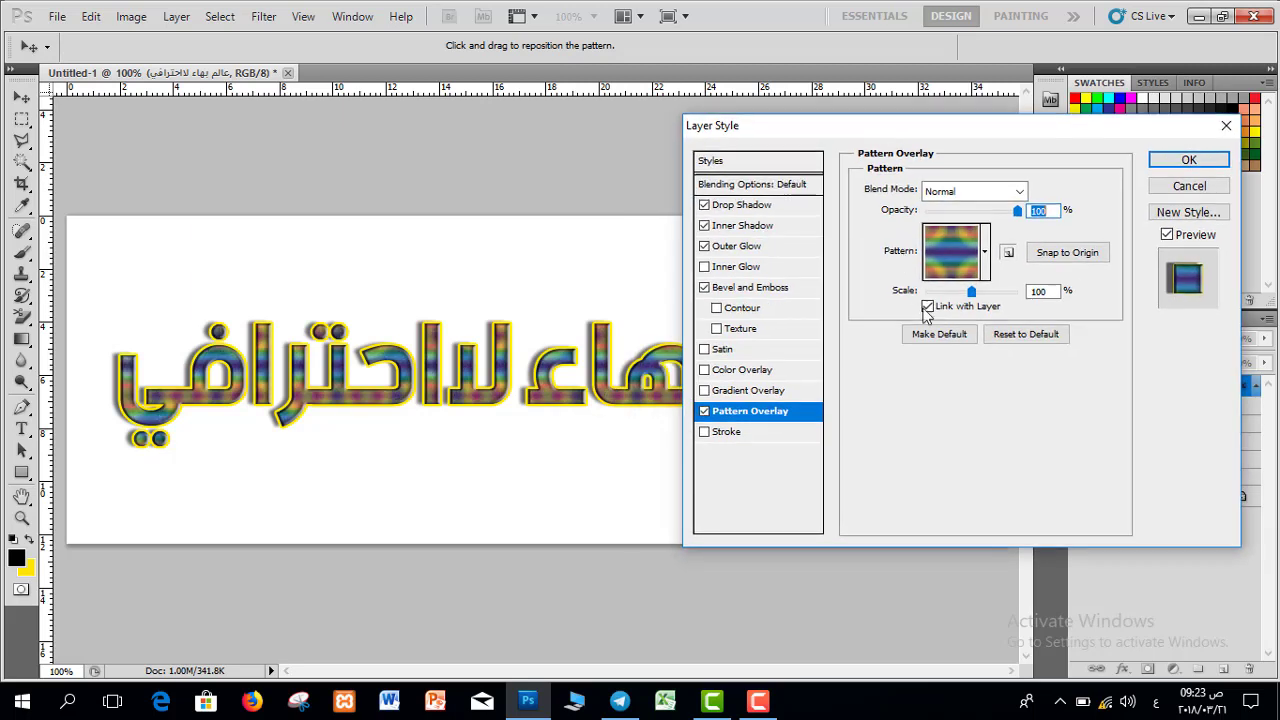
{"action": "left_click", "coordinate": [971, 293]}
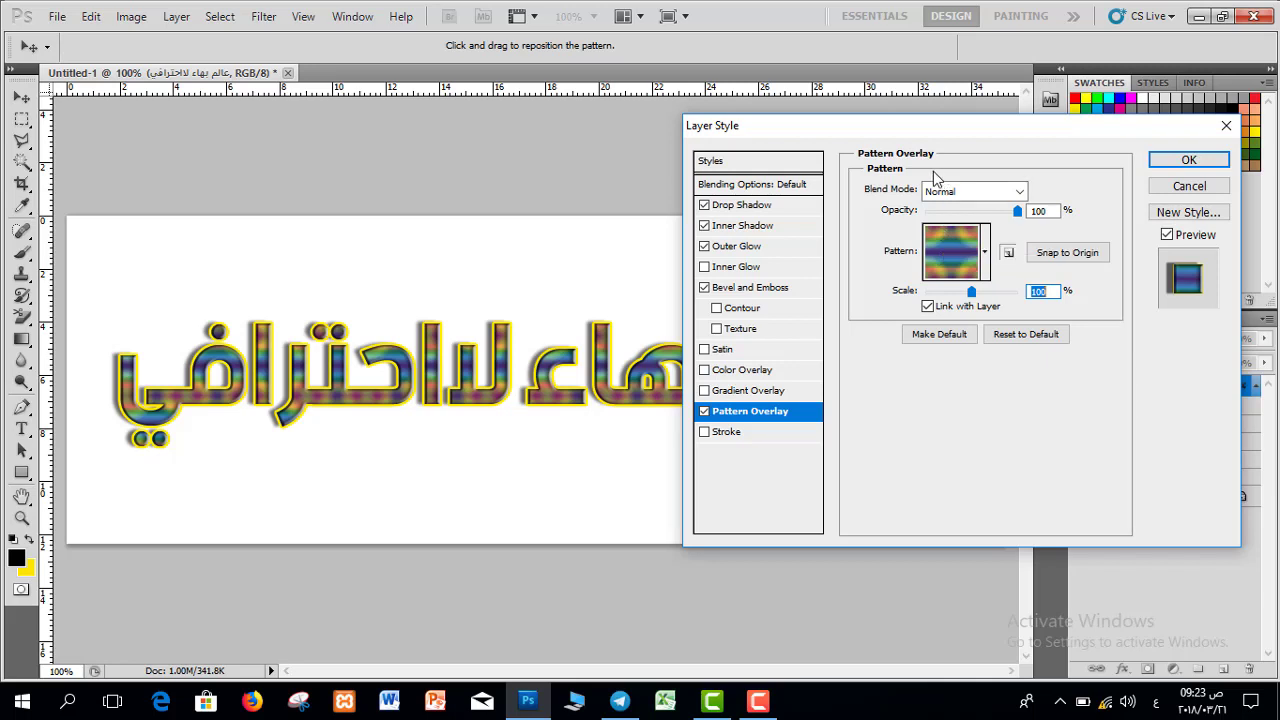
Examine the pattern library options and the Load Patterns file browser, closing them without loading a file.
{"action": "left_click", "coordinate": [986, 253]}
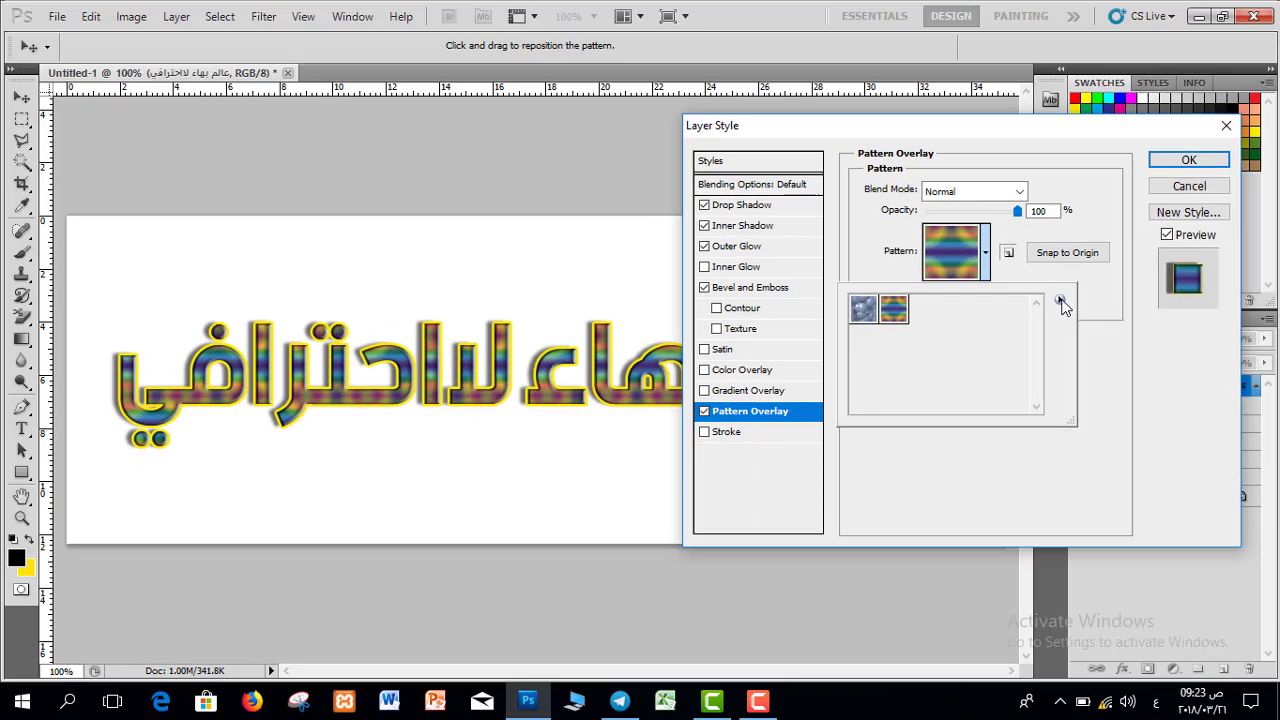
{"action": "left_click", "coordinate": [1058, 355]}
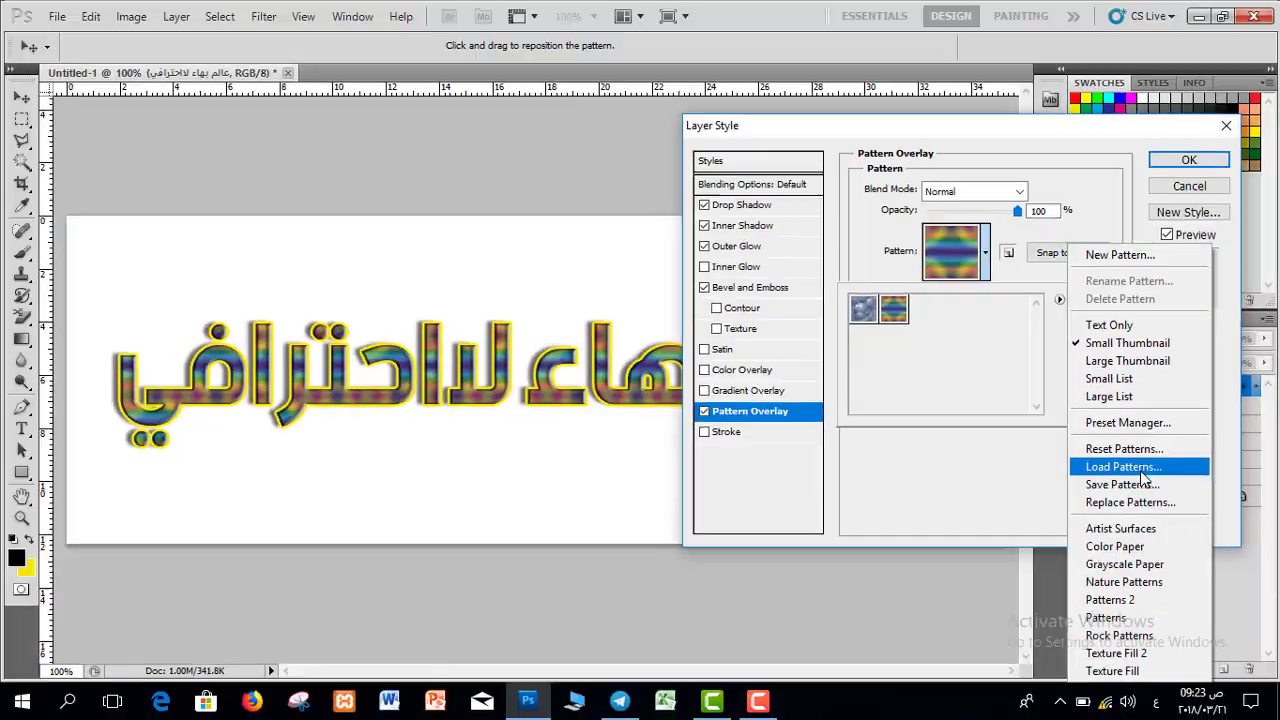
{"action": "left_click", "coordinate": [1143, 467]}
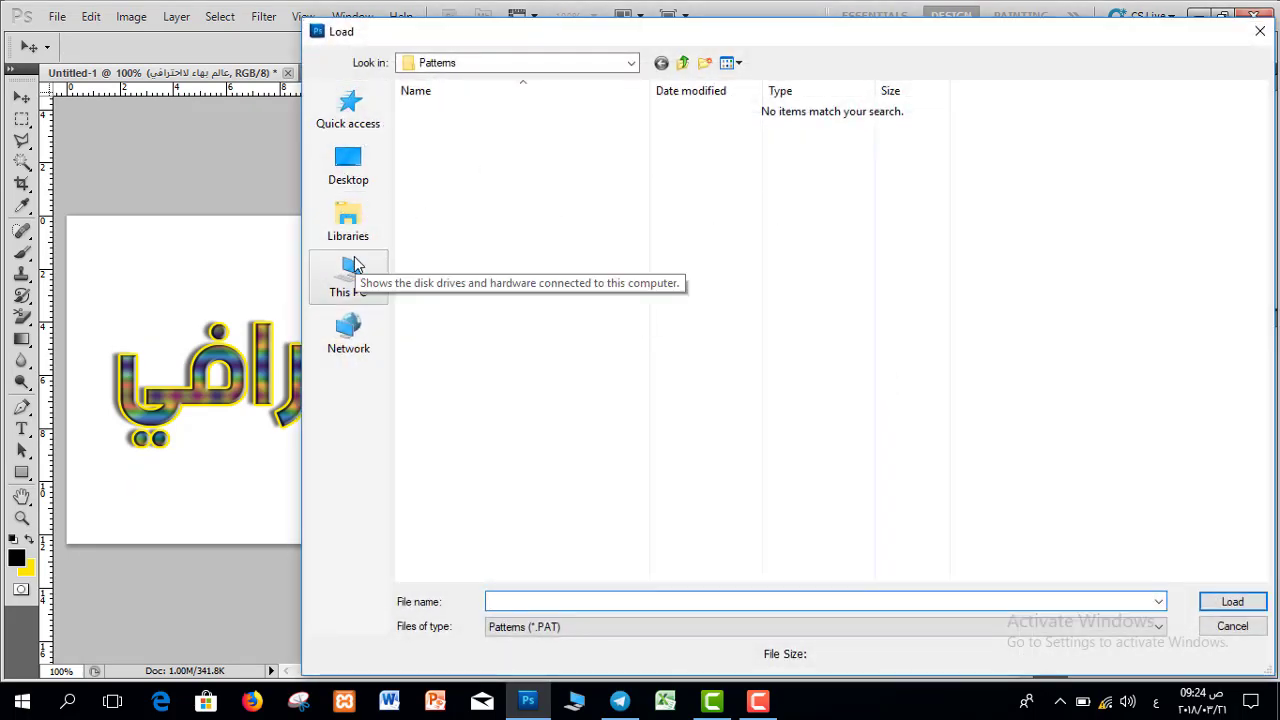
{"action": "left_click_drag", "start_coordinate": [555, 40], "coordinate": [479, 38]}
{"action": "left_click", "coordinate": [1150, 627]}
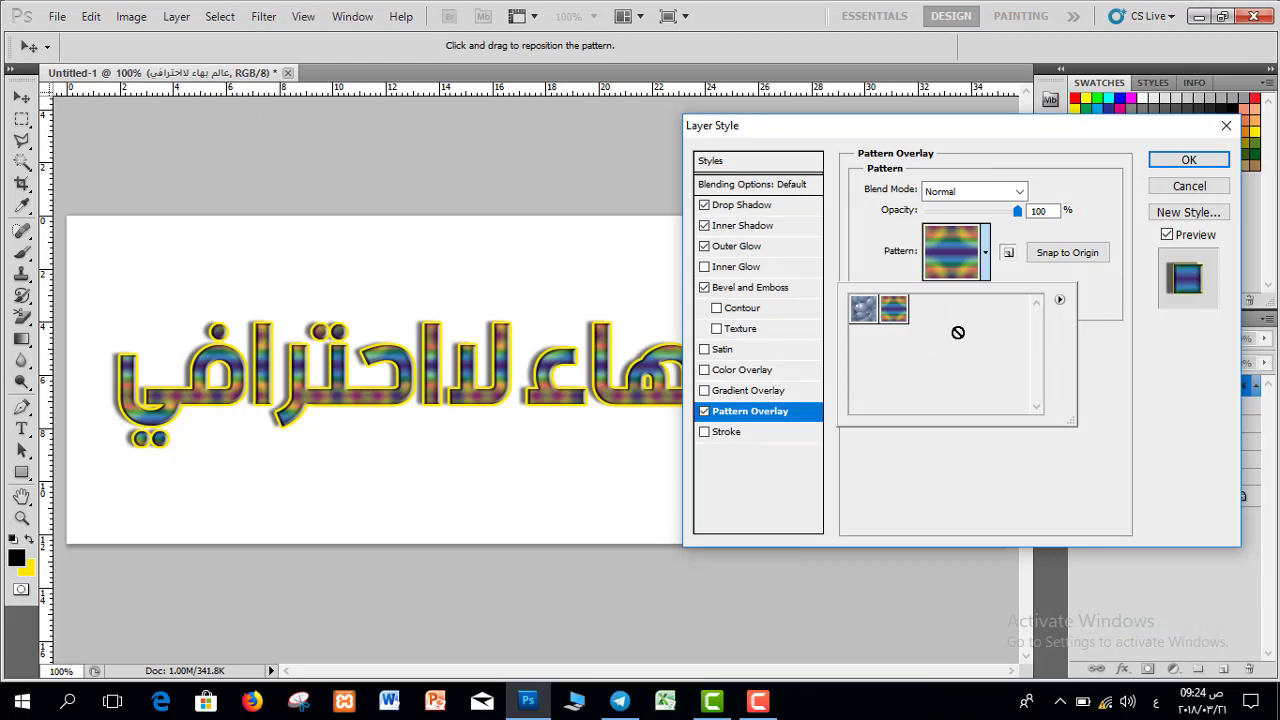
{"action": "left_click", "coordinate": [985, 252]}
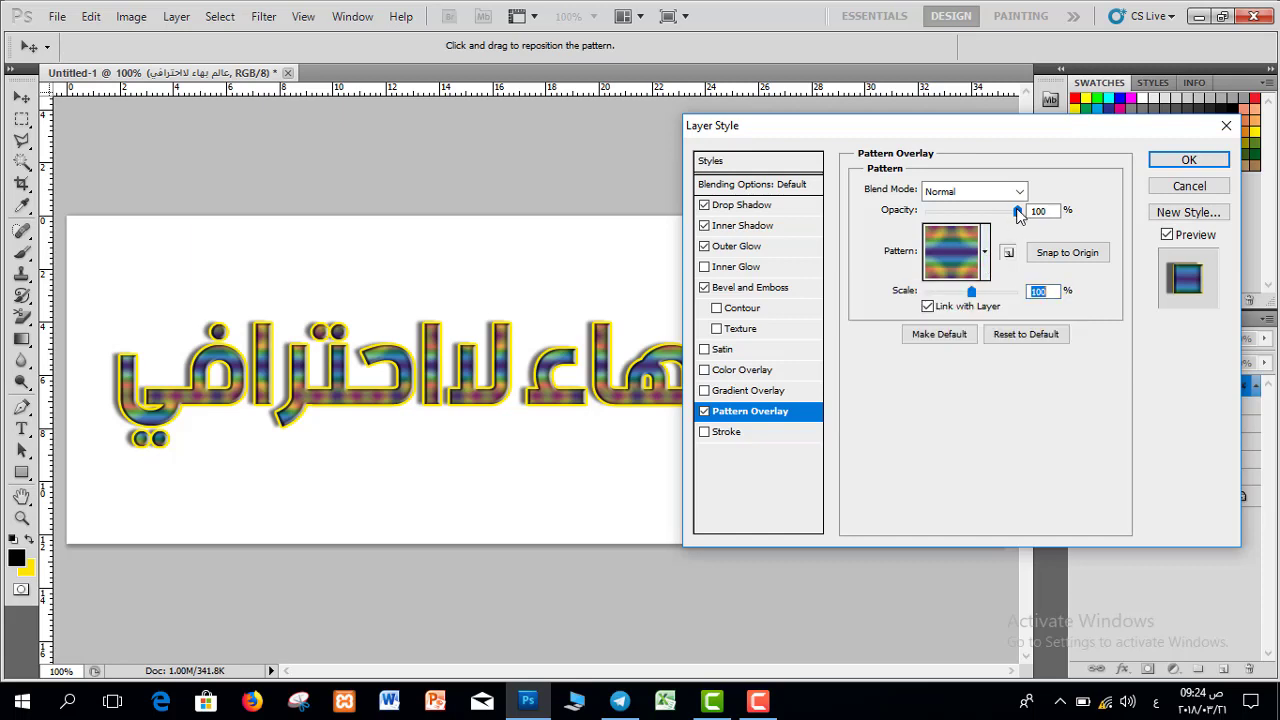
Set the title's Pattern Overlay scale to 25% and its opacity to 94%.
{"action": "left_click_drag", "start_coordinate": [975, 291], "coordinate": [937, 297]}
{"action": "left_click", "coordinate": [985, 251]}
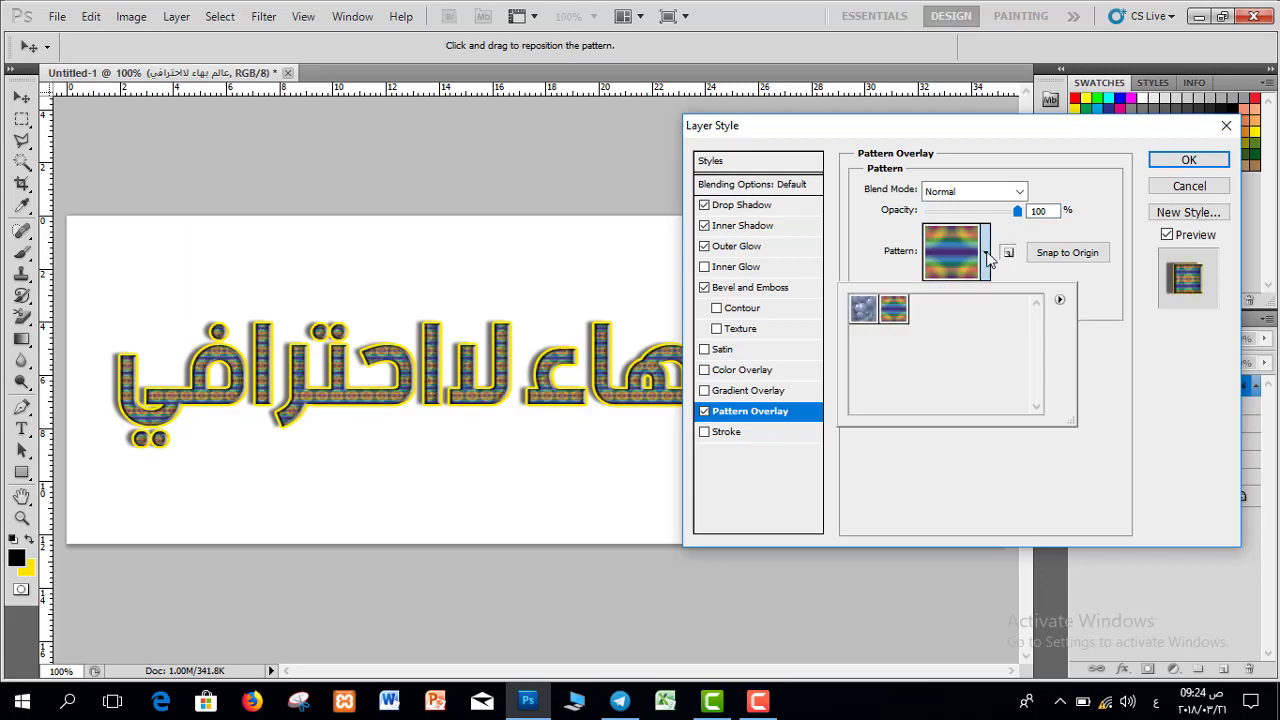
{"action": "left_click", "coordinate": [986, 255]}
{"action": "left_click_drag", "start_coordinate": [1015, 213], "coordinate": [1016, 243]}
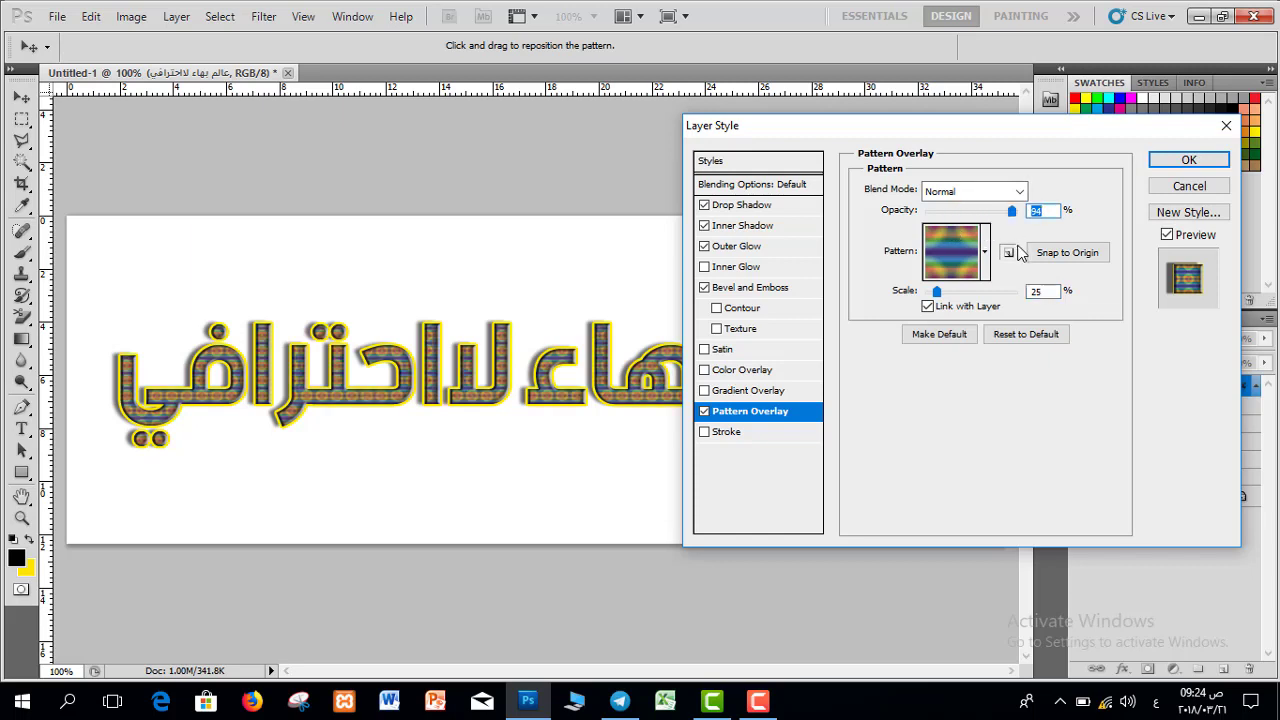
Turn off the title's Pattern Overlay and re-enable its Gradient Overlay.
{"action": "left_click", "coordinate": [705, 412]}
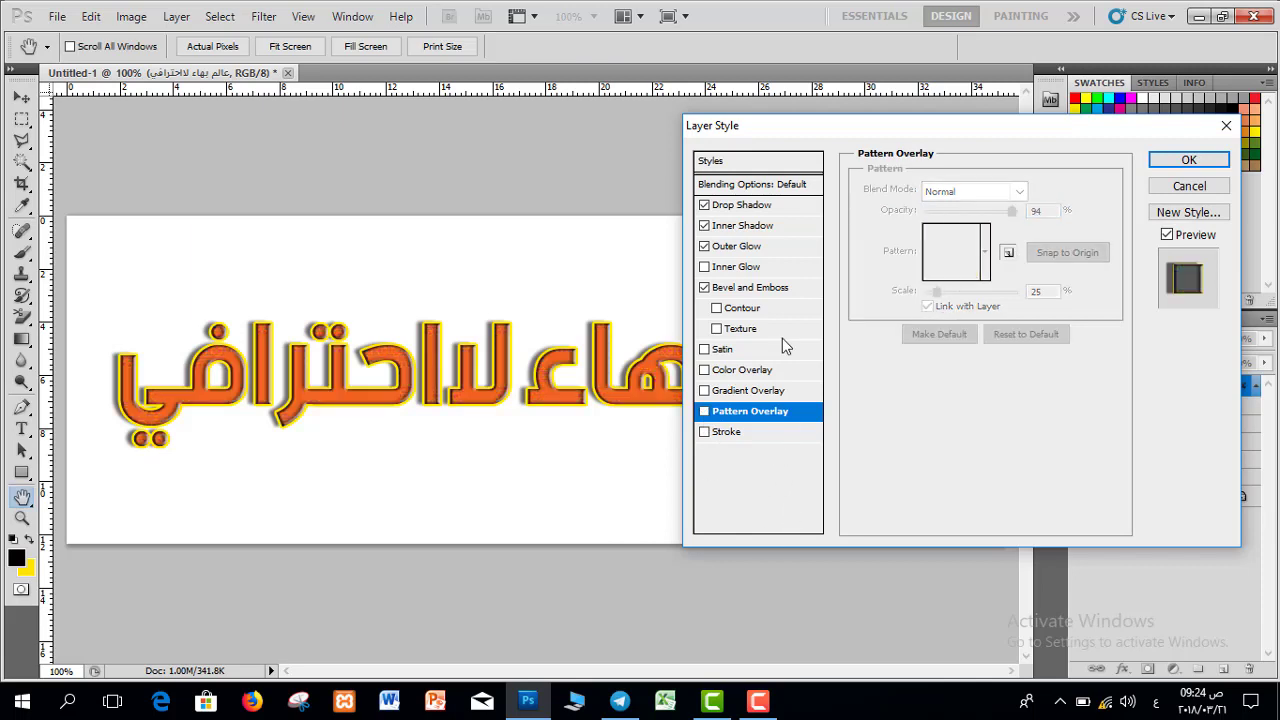
{"action": "left_click_drag", "start_coordinate": [798, 140], "coordinate": [953, 148]}
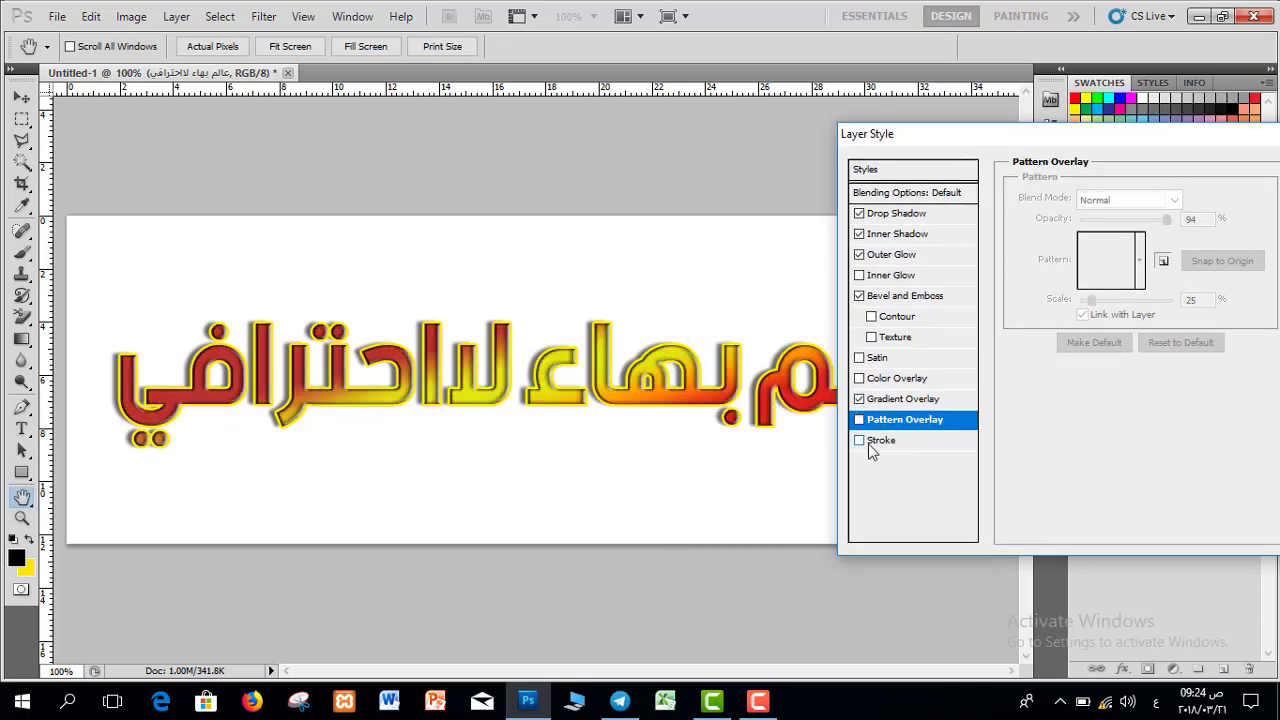
Enable a Stroke on the title and toggle it off and on to compare the outline.
{"action": "left_click", "coordinate": [859, 441]}
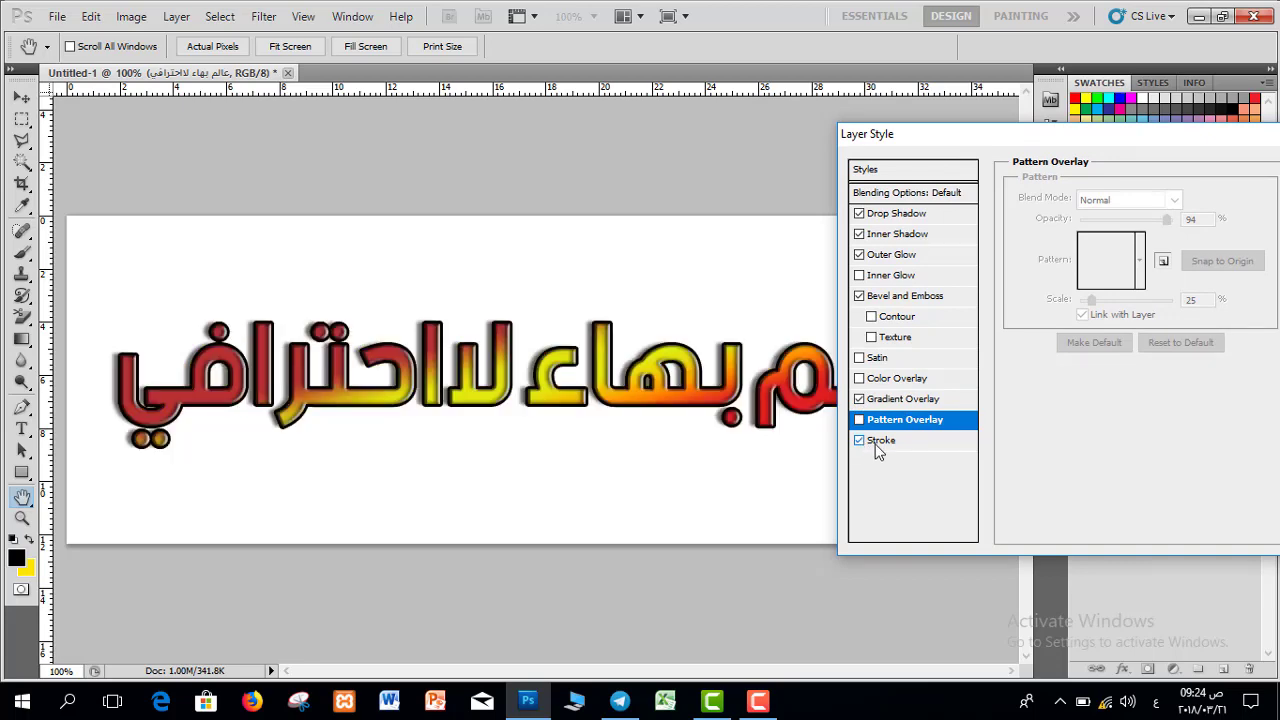
{"action": "left_click", "coordinate": [880, 441]}
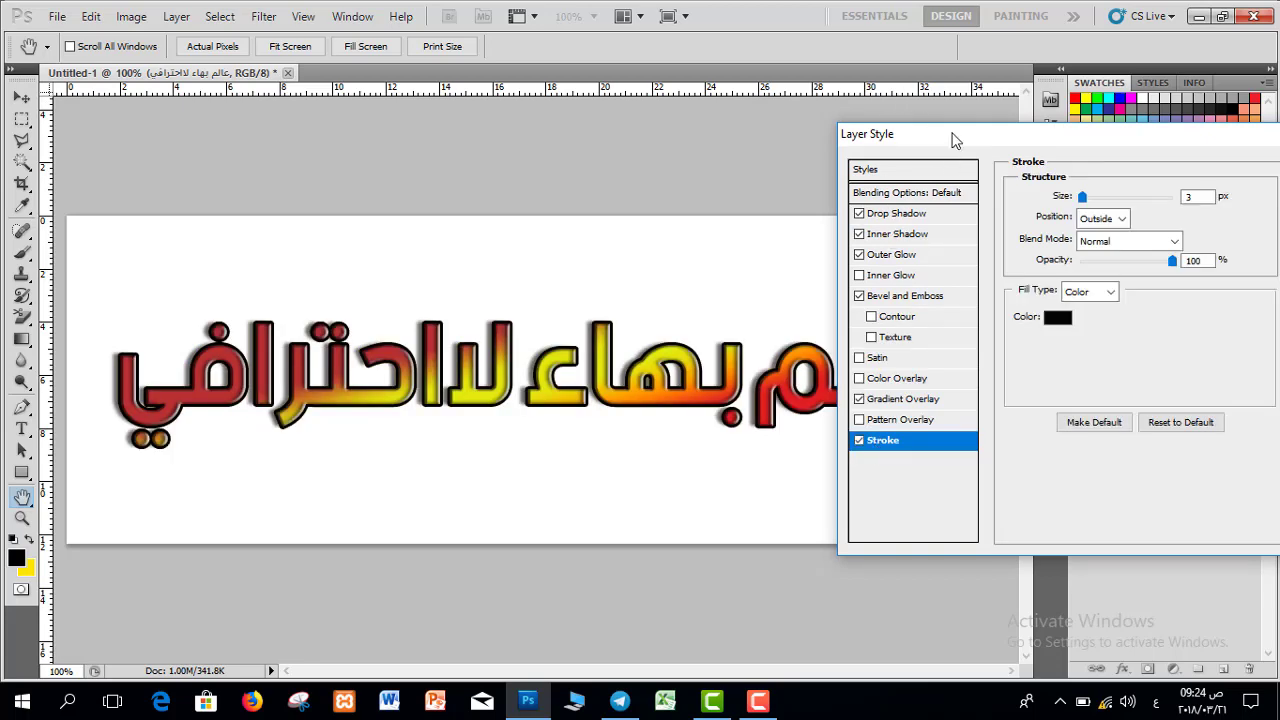
{"action": "left_click_drag", "start_coordinate": [957, 137], "coordinate": [514, 157]}
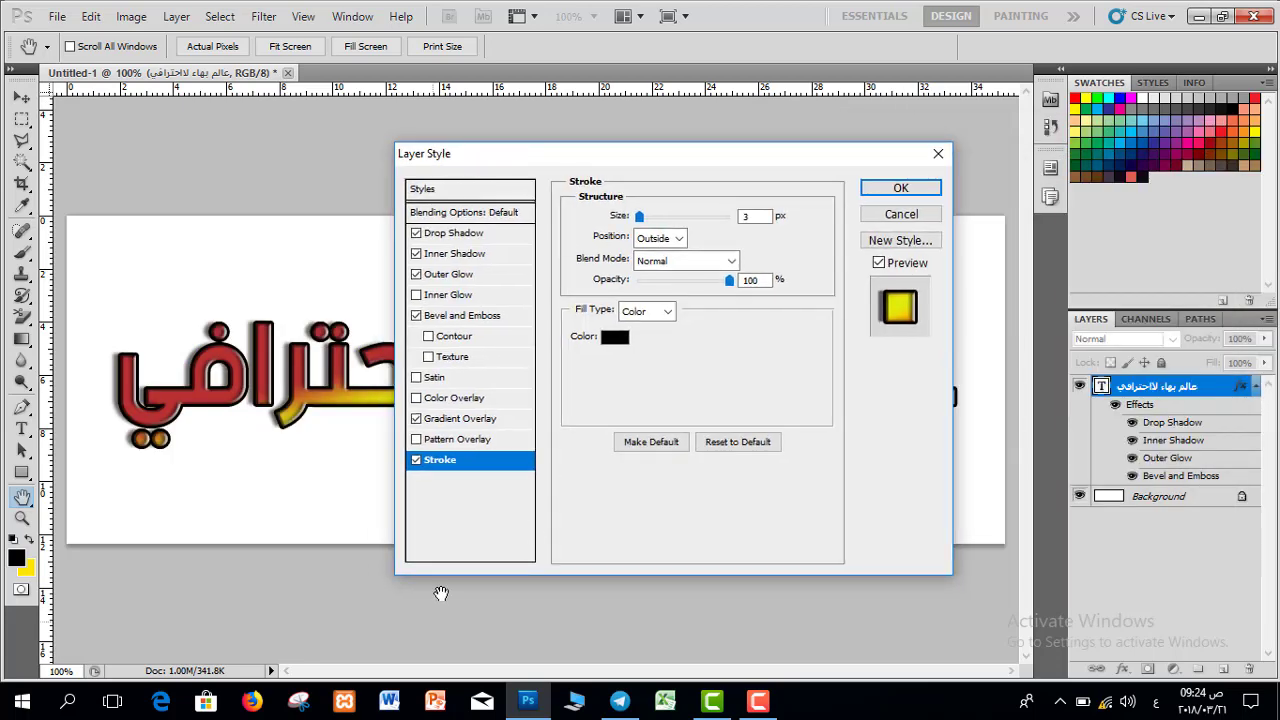
{"action": "left_click", "coordinate": [417, 460]}
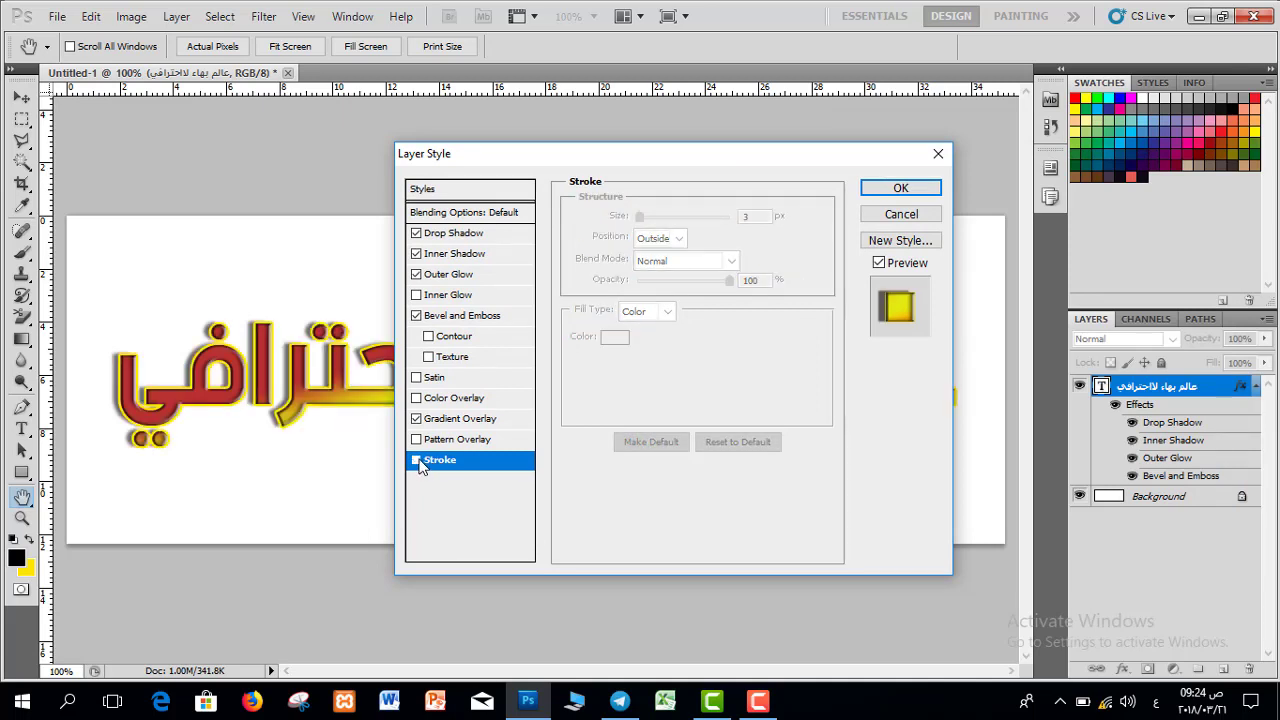
{"action": "left_click", "coordinate": [417, 460]}
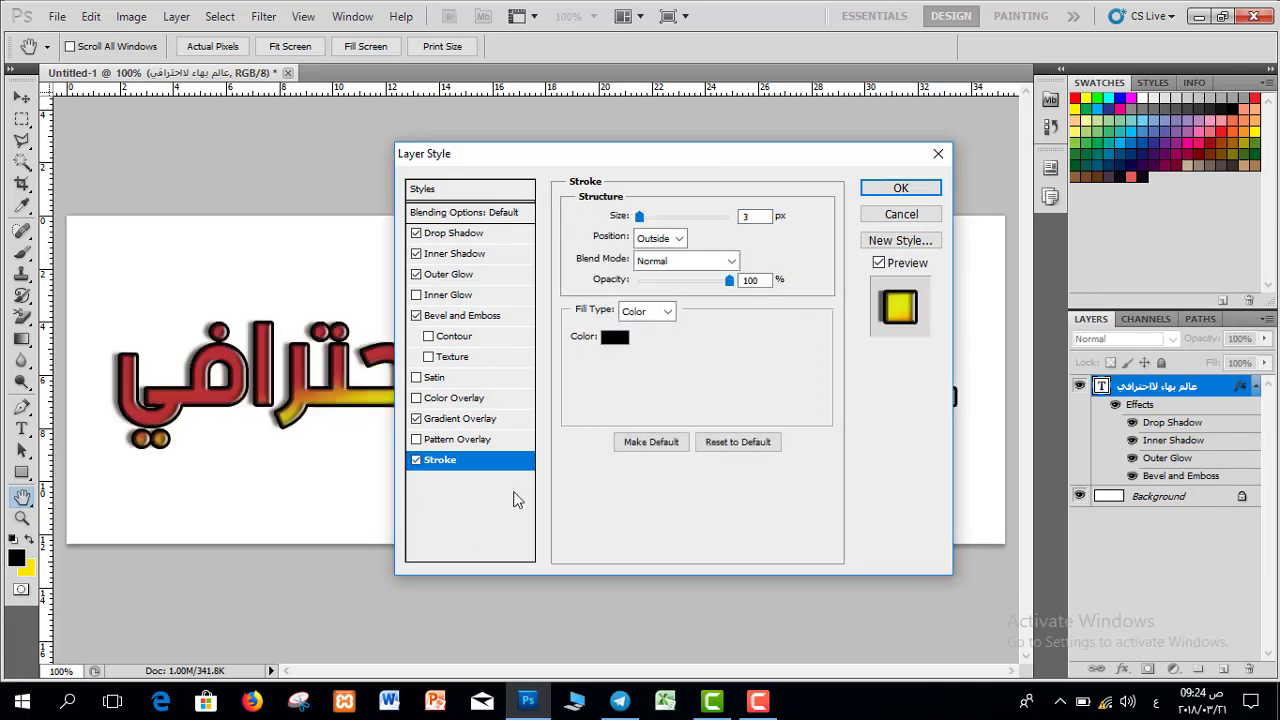
{"action": "left_click_drag", "start_coordinate": [637, 160], "coordinate": [948, 122]}
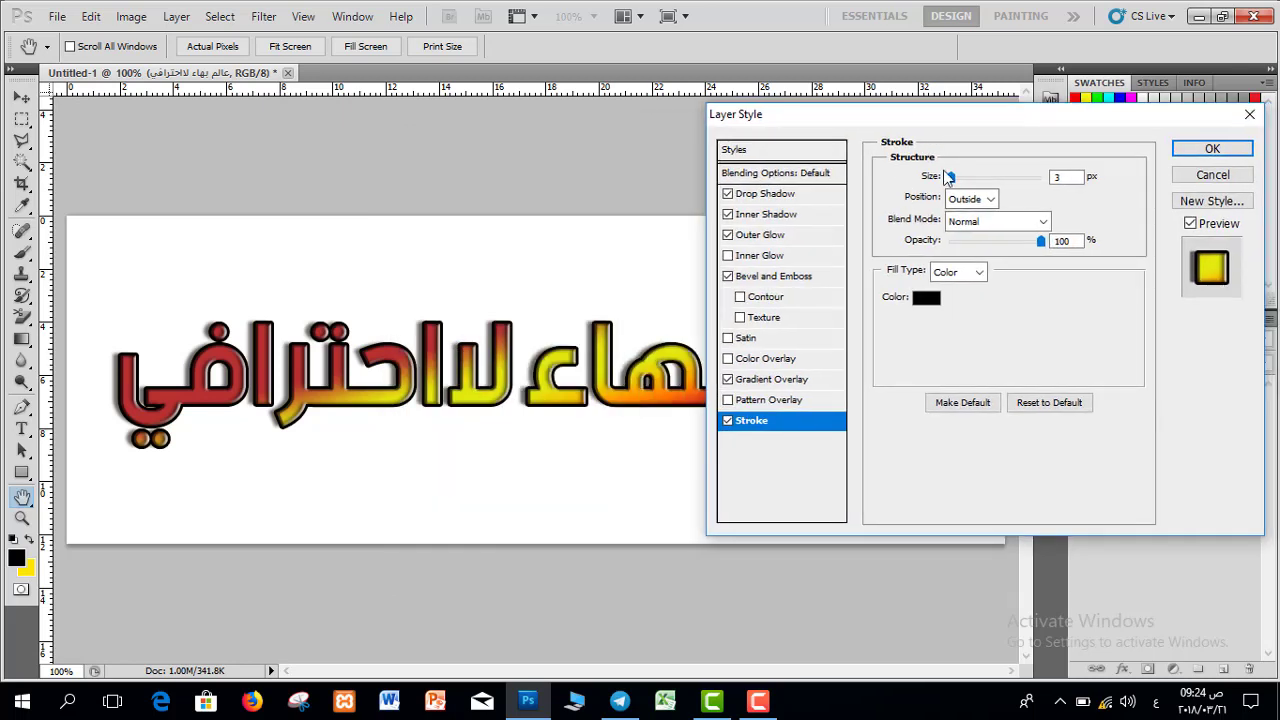
Try a 1 px stroke size on the title and settle on 7 px.
{"action": "mouse_move", "coordinate": [950, 178]}
{"action": "left_mouse_down"}
{"action": "mouse_move", "coordinate": [1018, 194]}
{"action": "mouse_move", "coordinate": [924, 208]}
{"action": "left_mouse_up"}
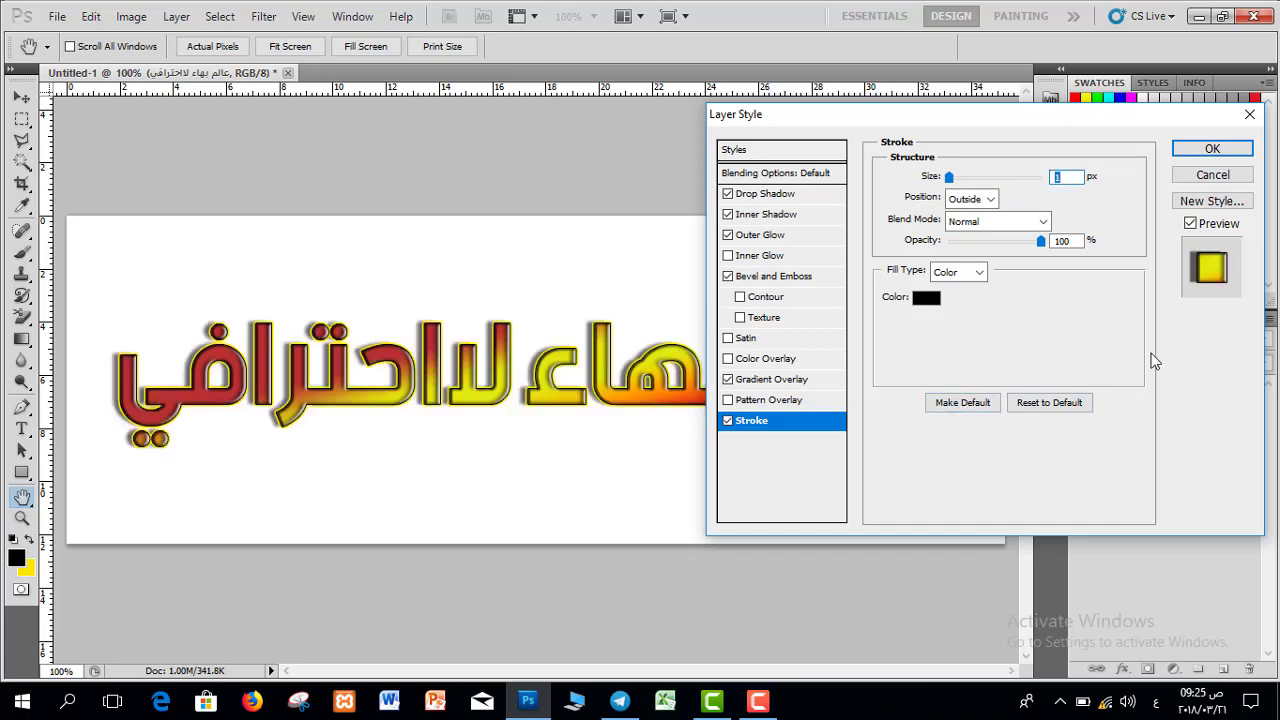
{"action": "left_click", "coordinate": [986, 200]}
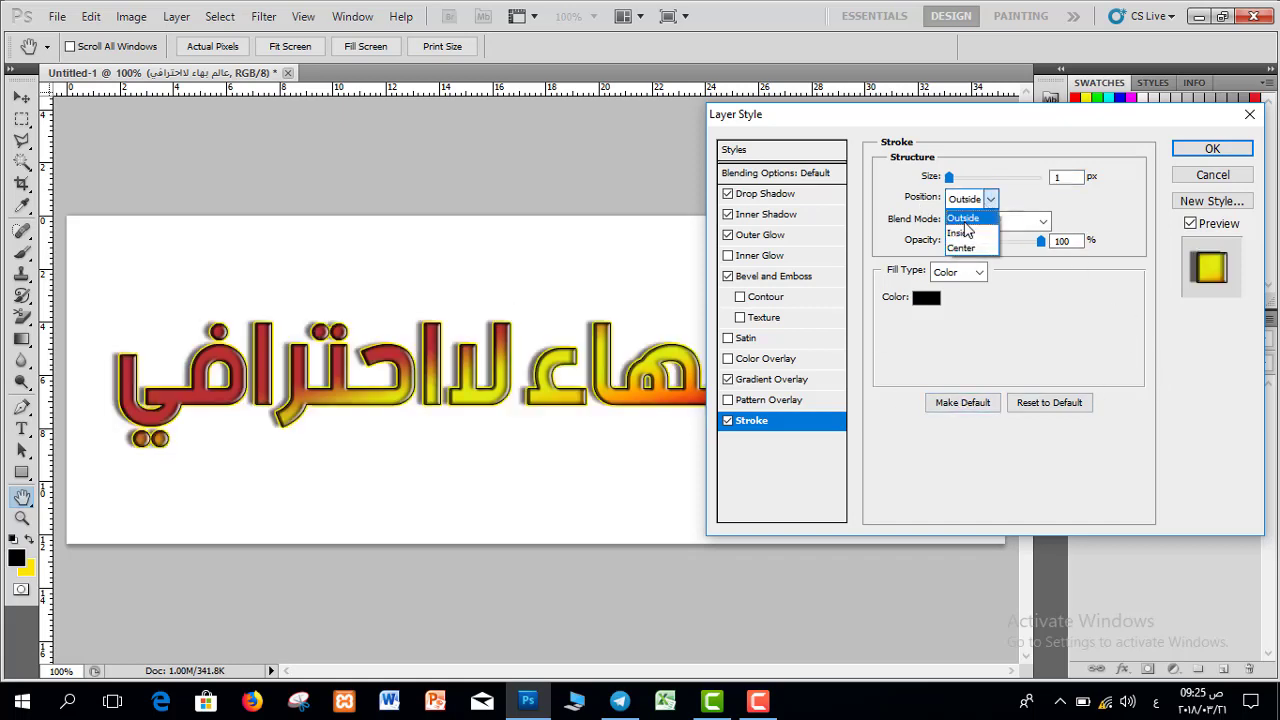
{"action": "left_click", "coordinate": [957, 185]}
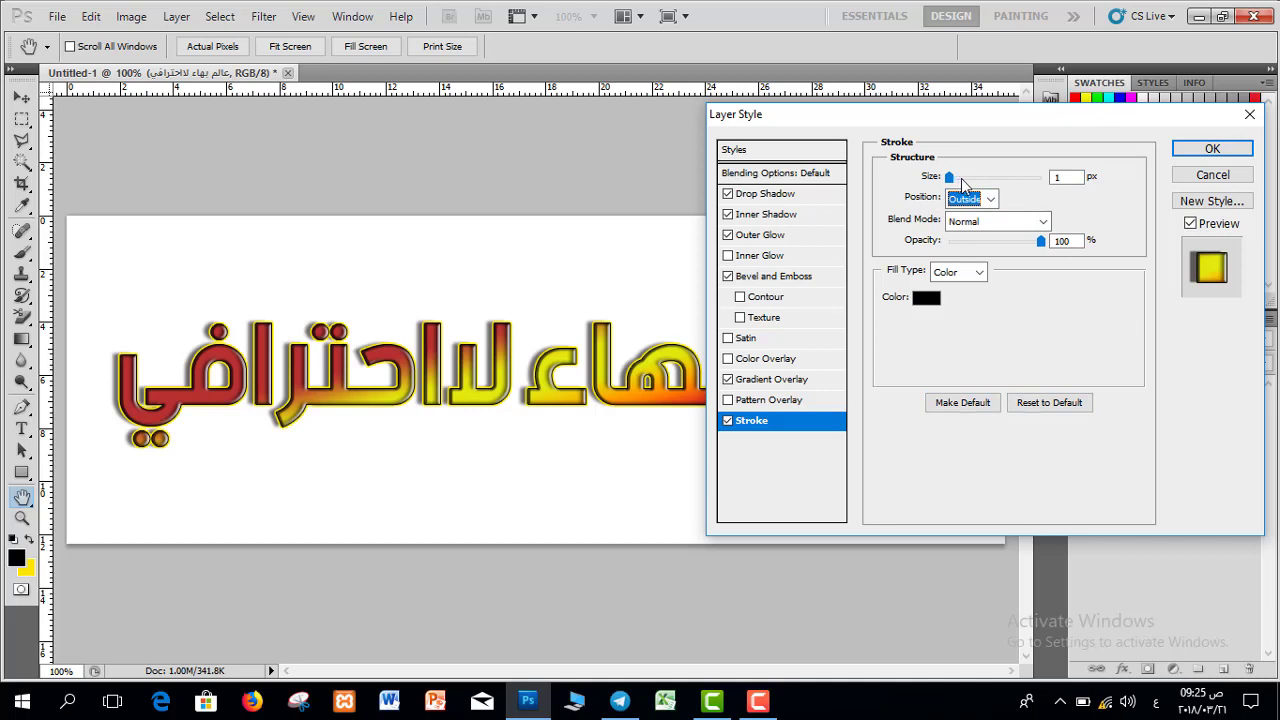
{"action": "left_click_drag", "start_coordinate": [950, 177], "coordinate": [956, 177]}
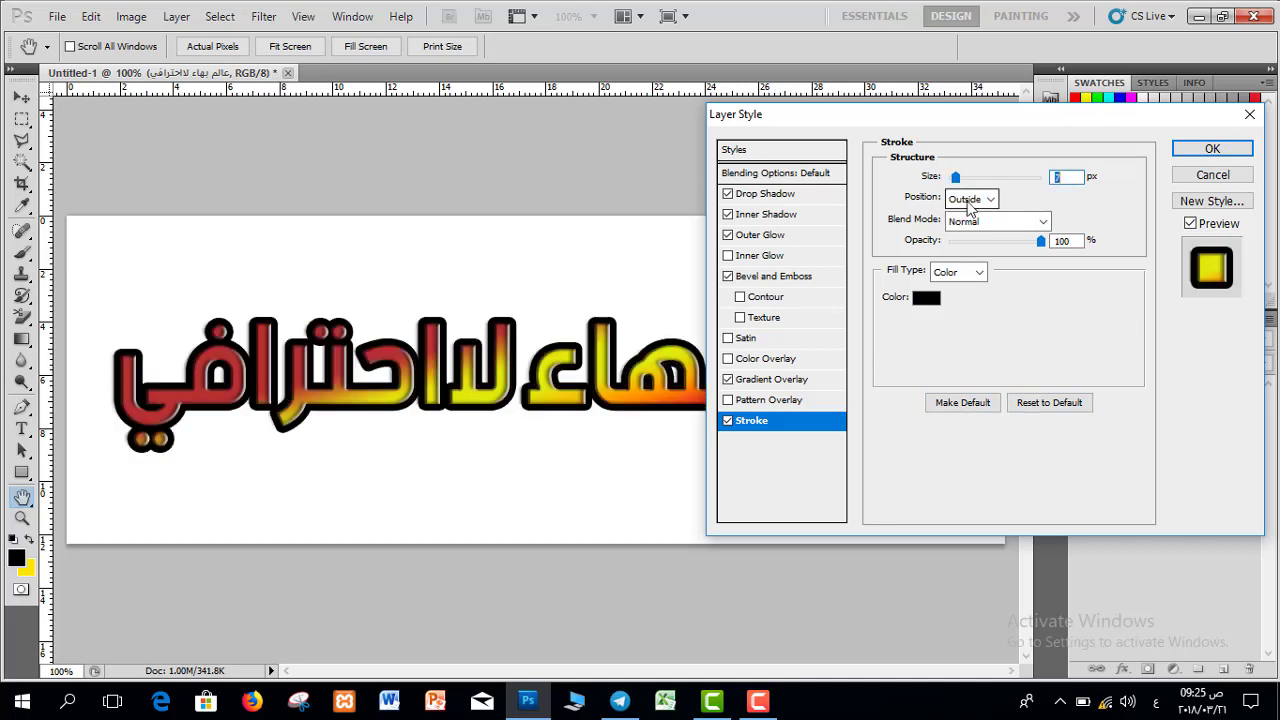
Try the Inside and Center positions for the title's stroke and return it to Outside.
{"action": "left_click", "coordinate": [982, 200]}
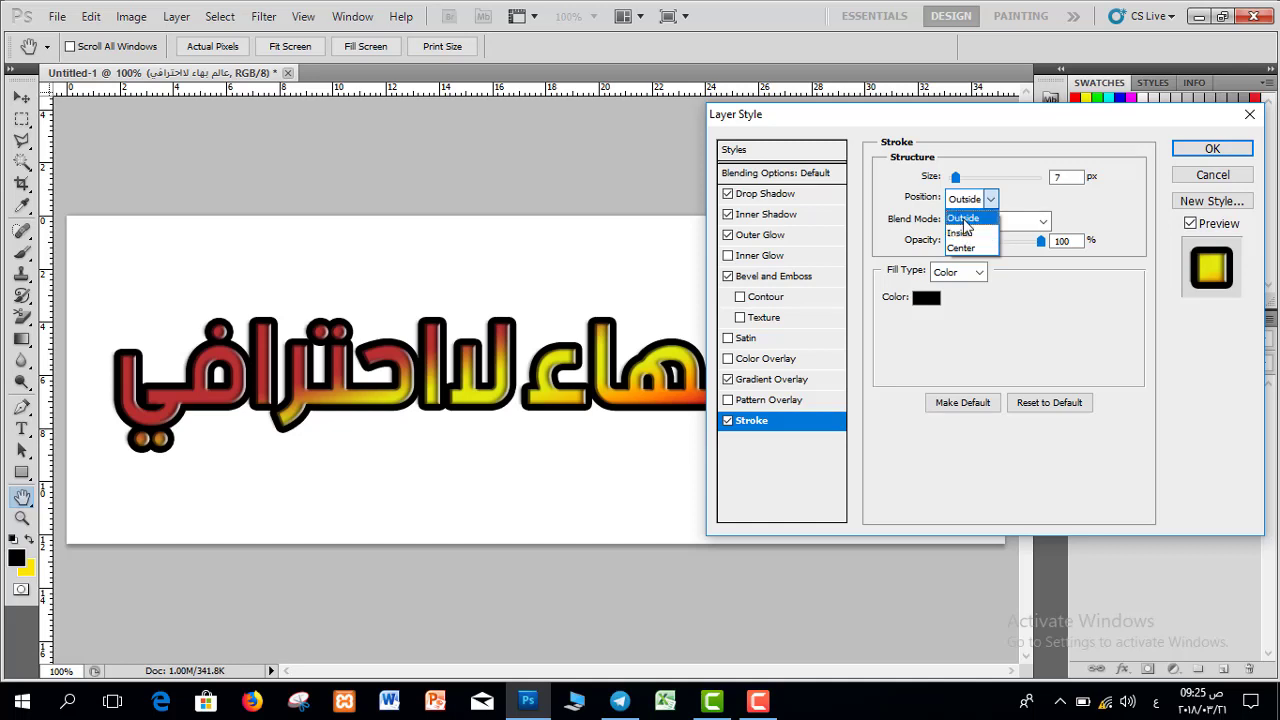
{"action": "left_click", "coordinate": [971, 218]}
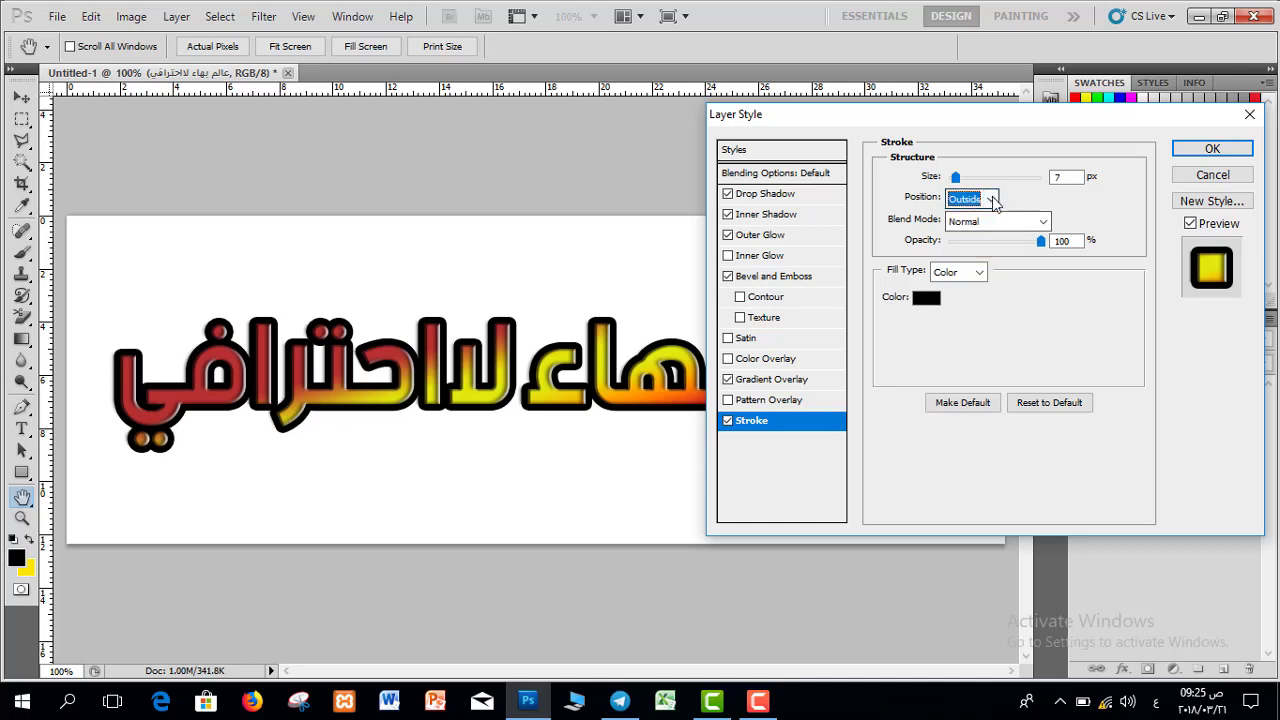
{"action": "left_click", "coordinate": [985, 199]}
{"action": "left_click", "coordinate": [980, 236]}
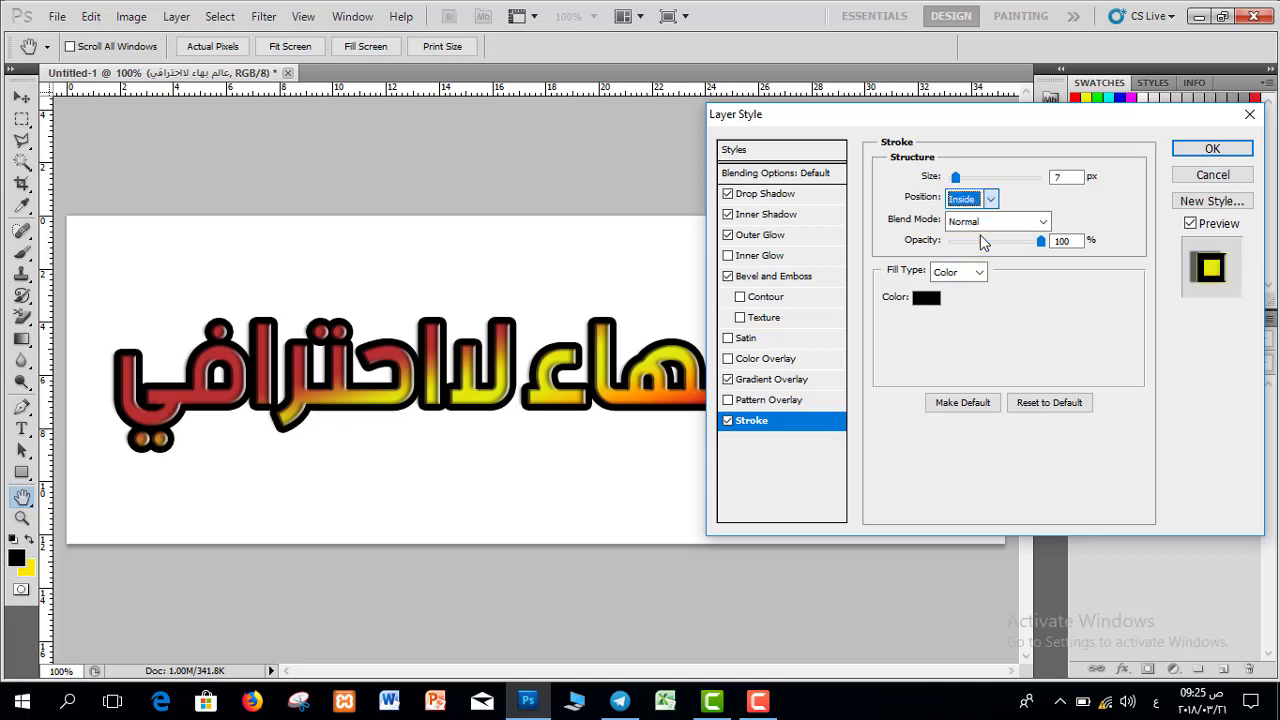
{"action": "left_click", "coordinate": [980, 199]}
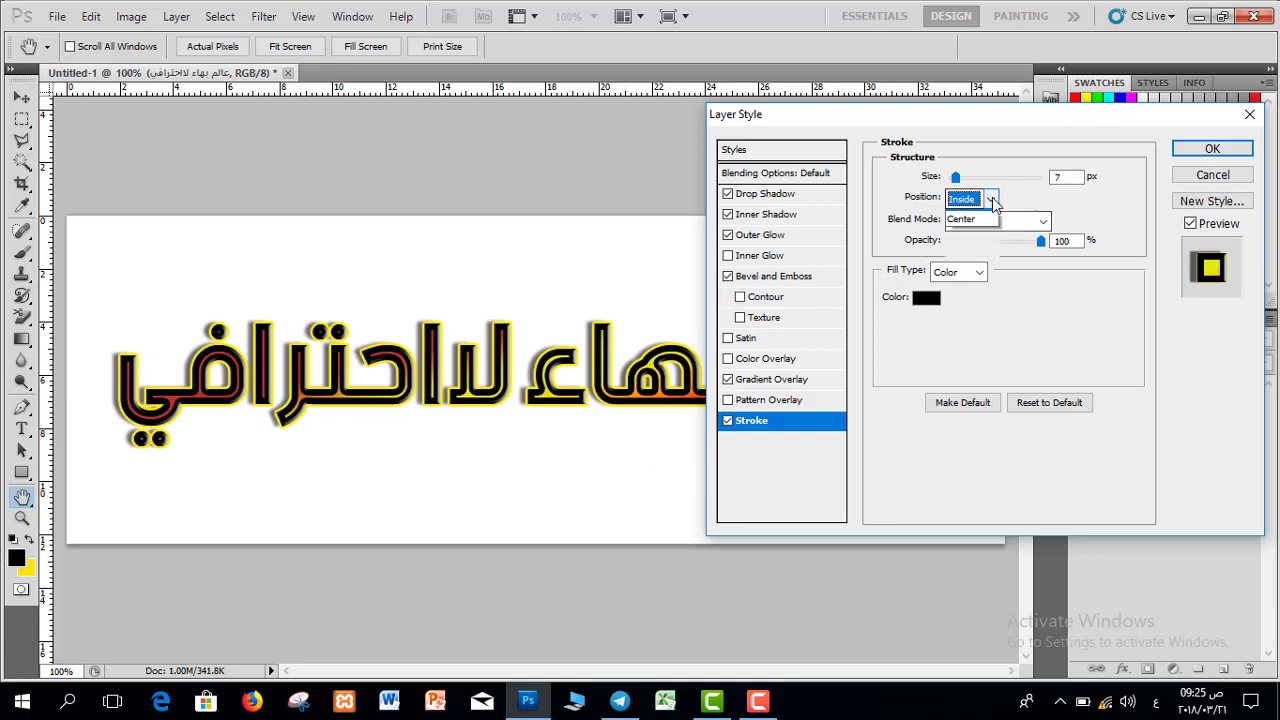
{"action": "left_click", "coordinate": [965, 248]}
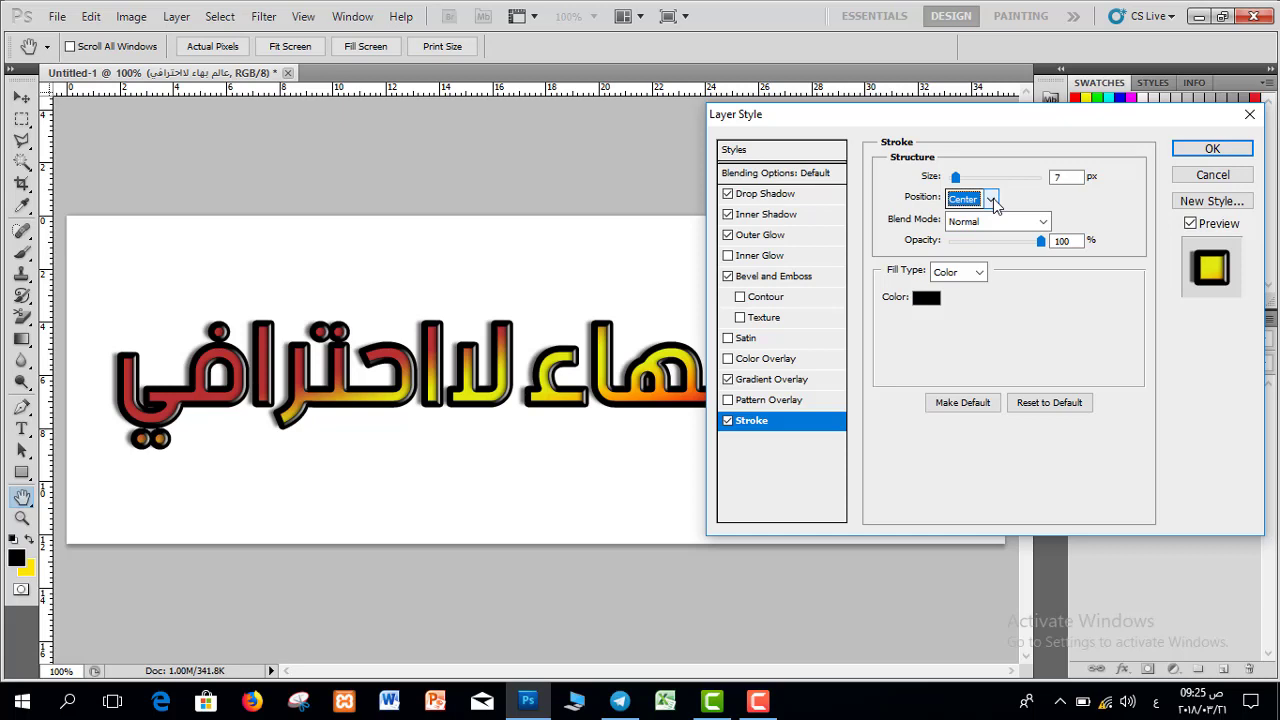
{"action": "left_click", "coordinate": [1048, 221]}
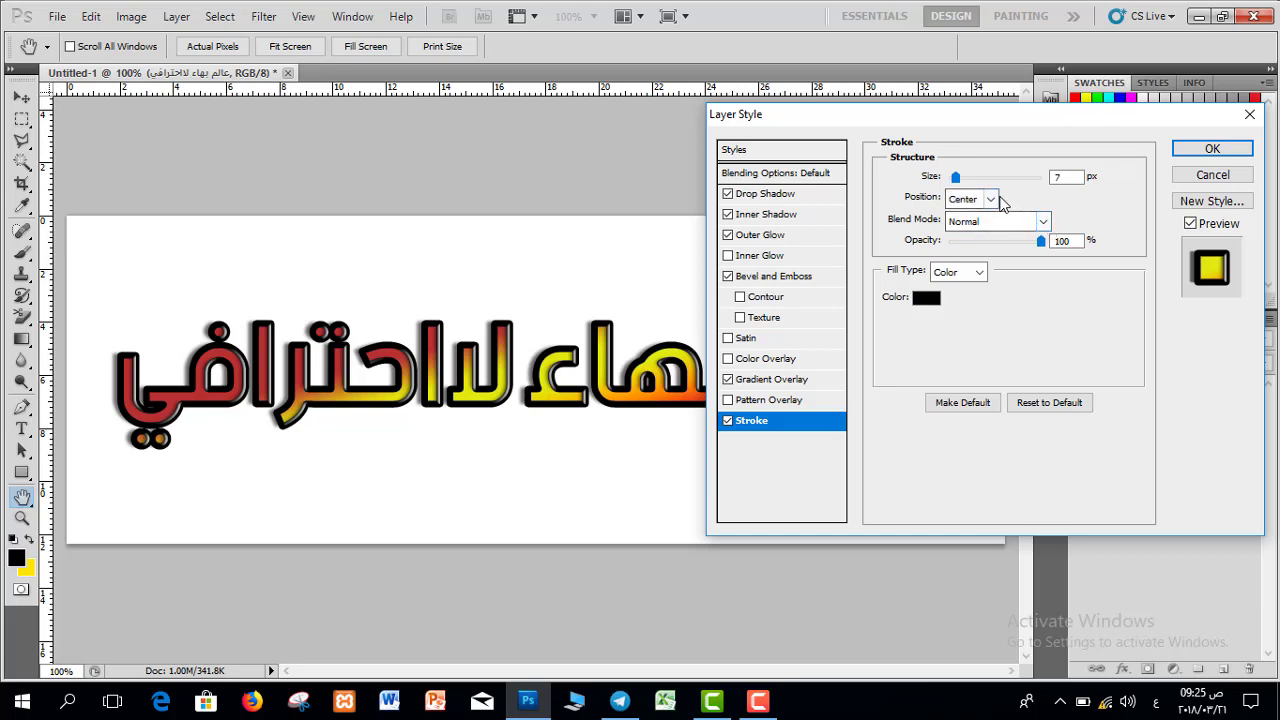
{"action": "left_click", "coordinate": [968, 199]}
{"action": "left_click", "coordinate": [964, 218]}
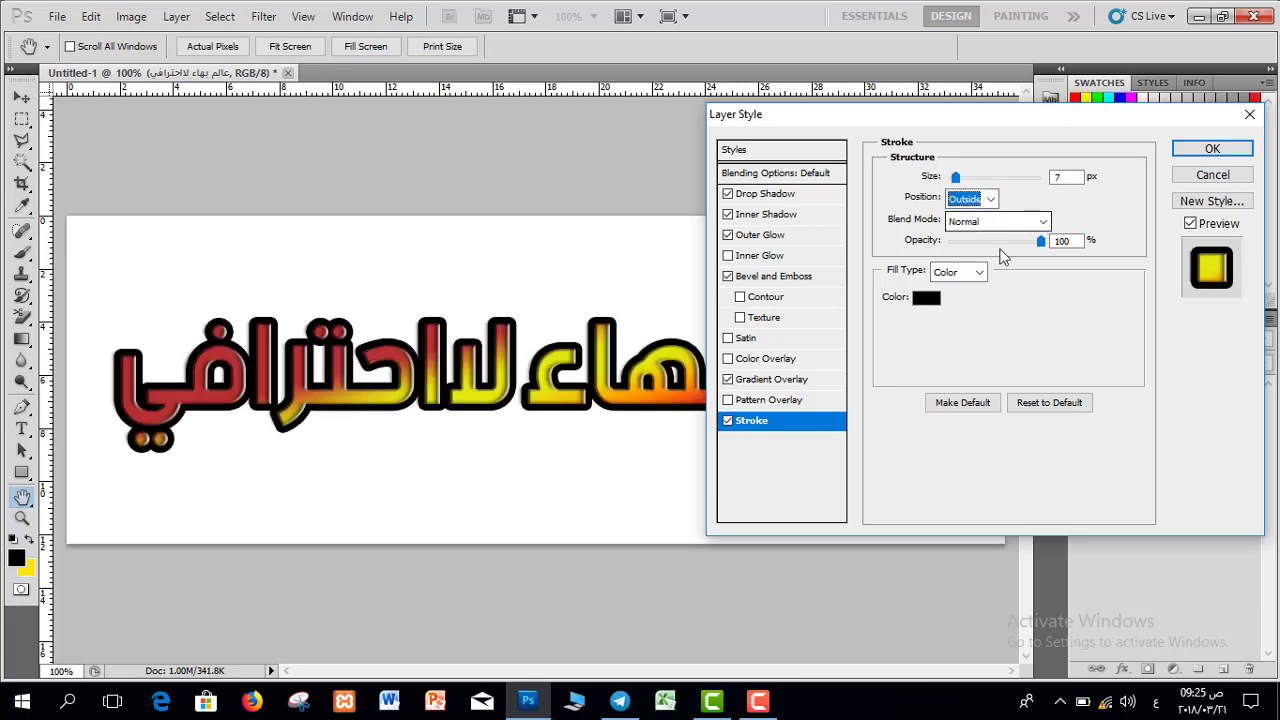
Examine the stroke's blend mode, opacity and fill type options, keeping Normal, 100% and Color.
{"action": "left_click", "coordinate": [1043, 221]}
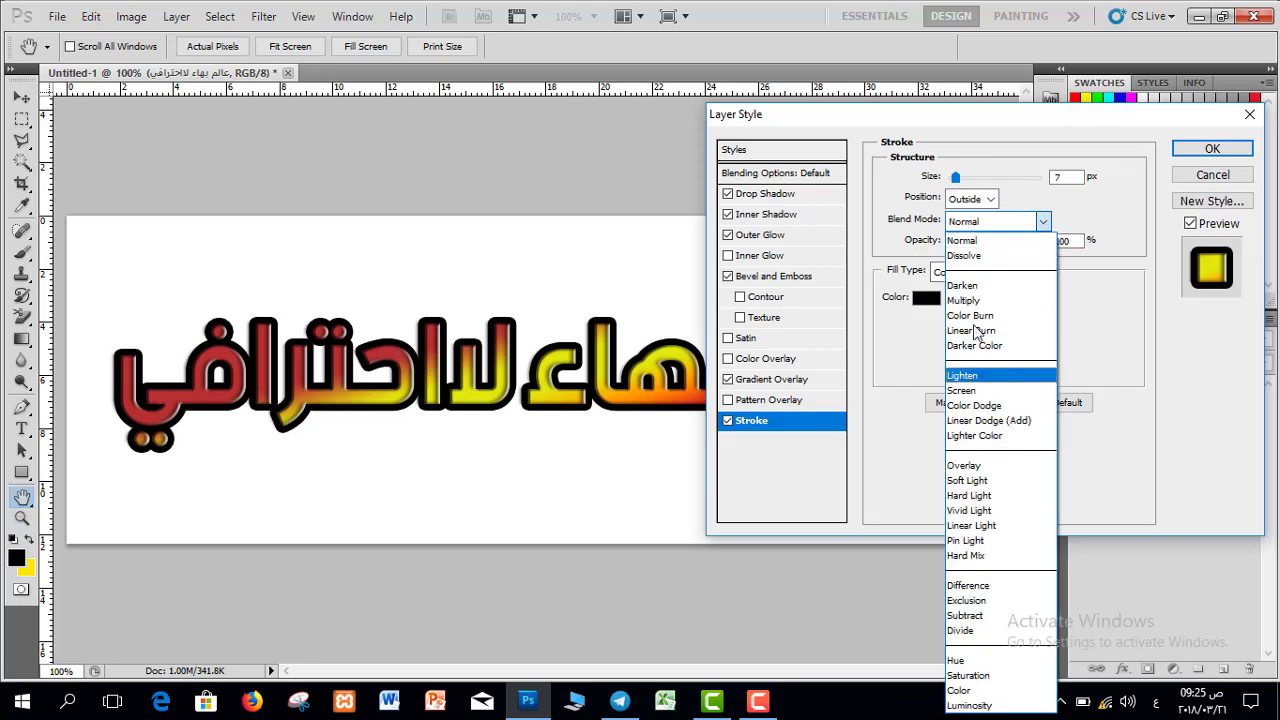
{"action": "left_click", "coordinate": [1050, 222]}
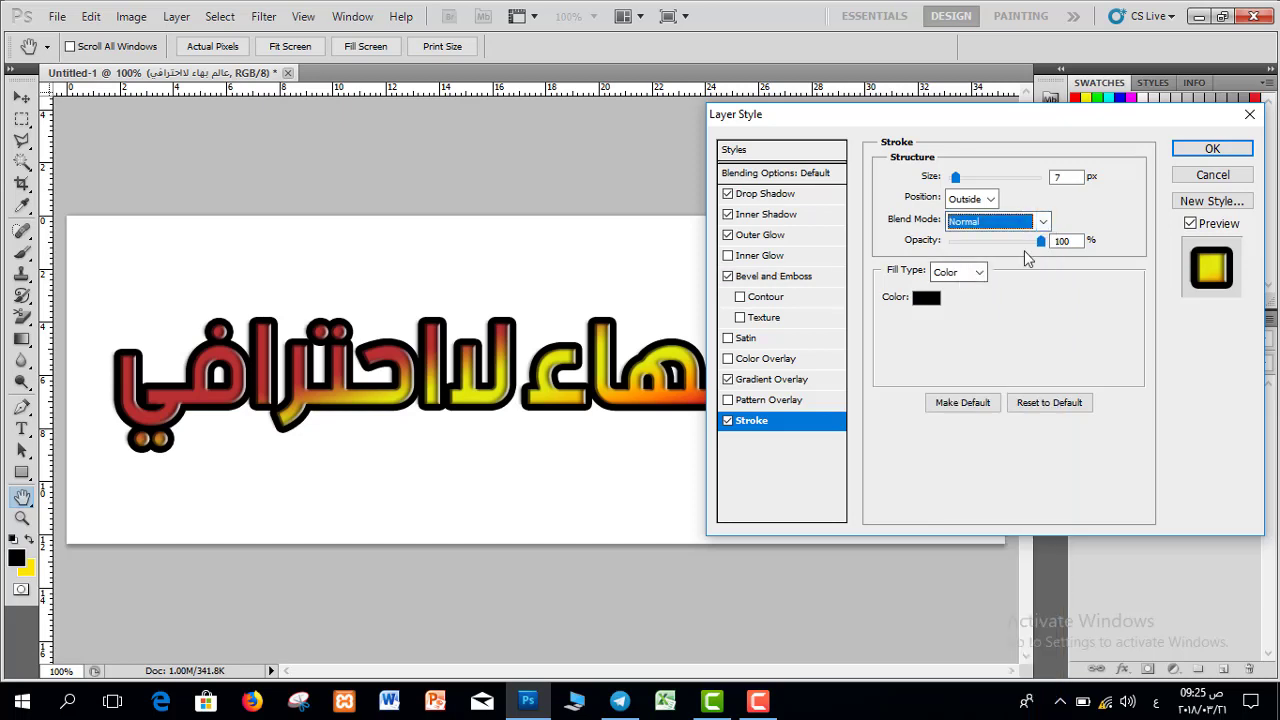
{"action": "mouse_move", "coordinate": [1041, 247]}
{"action": "left_mouse_down"}
{"action": "mouse_move", "coordinate": [950, 253]}
{"action": "mouse_move", "coordinate": [1043, 243]}
{"action": "left_mouse_up"}
{"action": "left_click", "coordinate": [979, 274]}
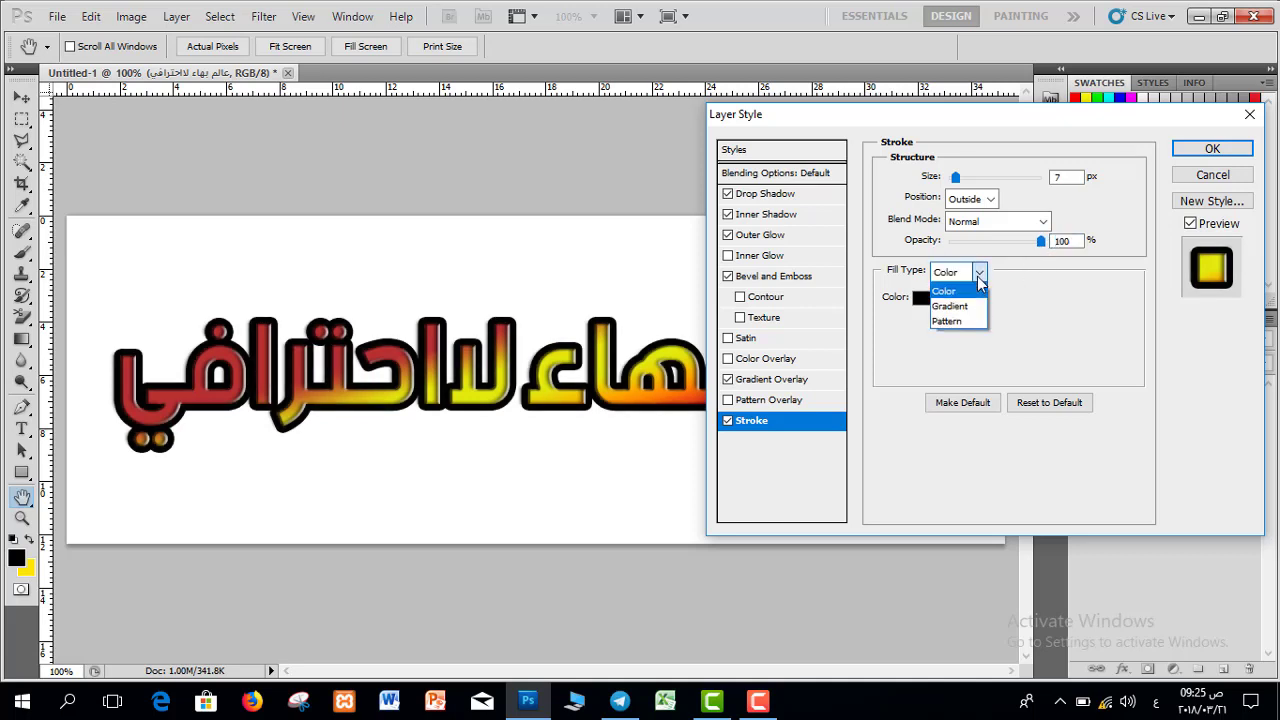
{"action": "left_click", "coordinate": [979, 274]}
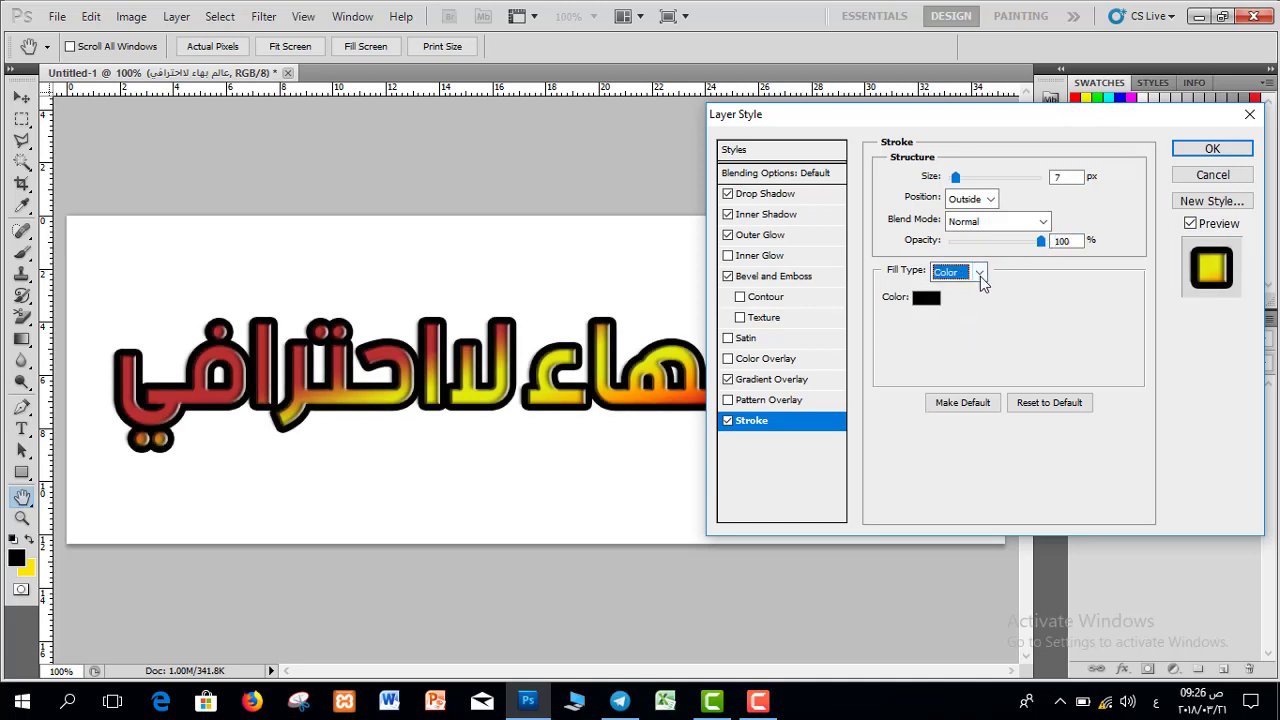
Fill the title's stroke with a gradient, trying Orange, Yellow, Orange before applying the Red, Green preset.
{"action": "left_click", "coordinate": [979, 274]}
{"action": "left_click", "coordinate": [952, 306]}
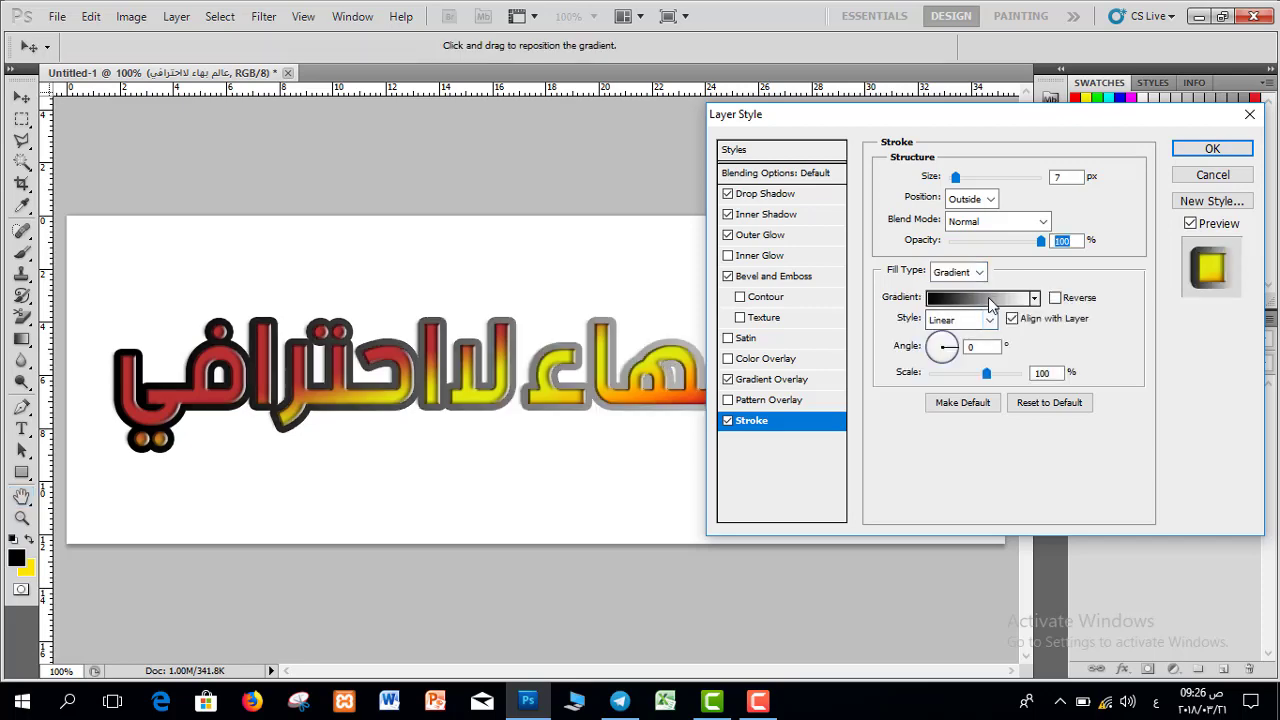
{"action": "left_click", "coordinate": [990, 299]}
{"action": "left_click", "coordinate": [915, 117]}
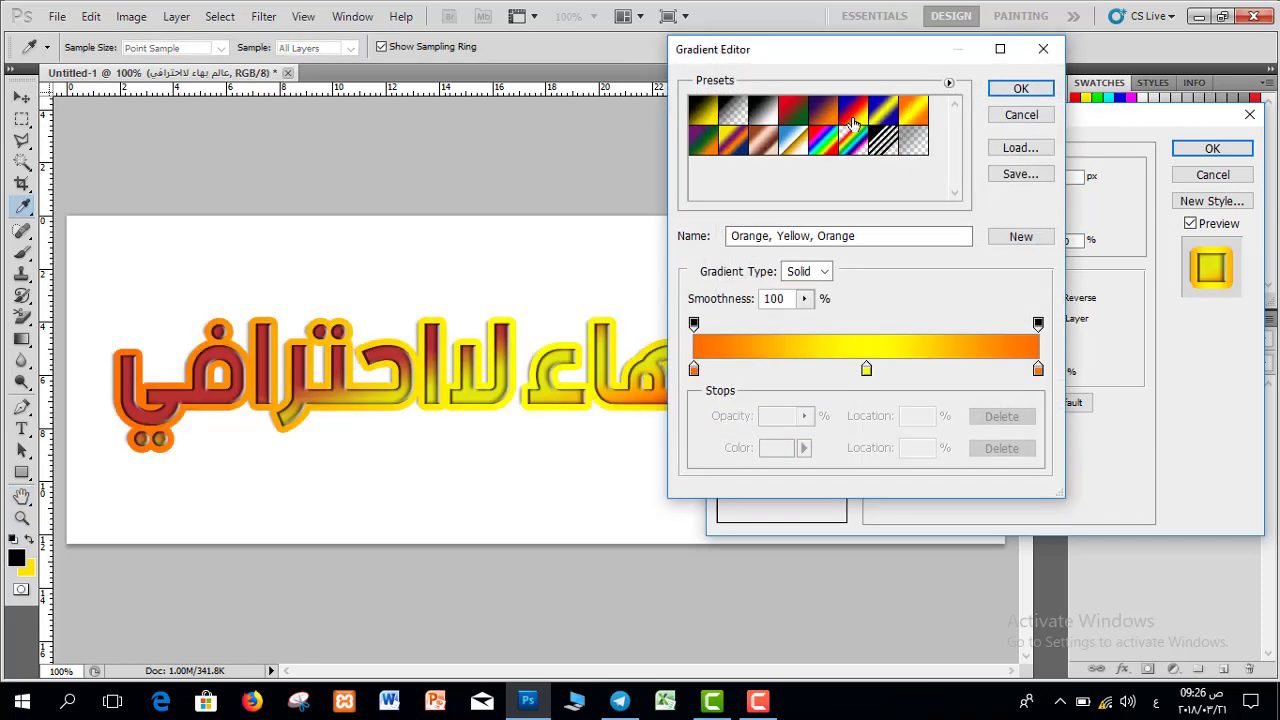
{"action": "left_click", "coordinate": [825, 117]}
{"action": "left_click", "coordinate": [795, 115]}
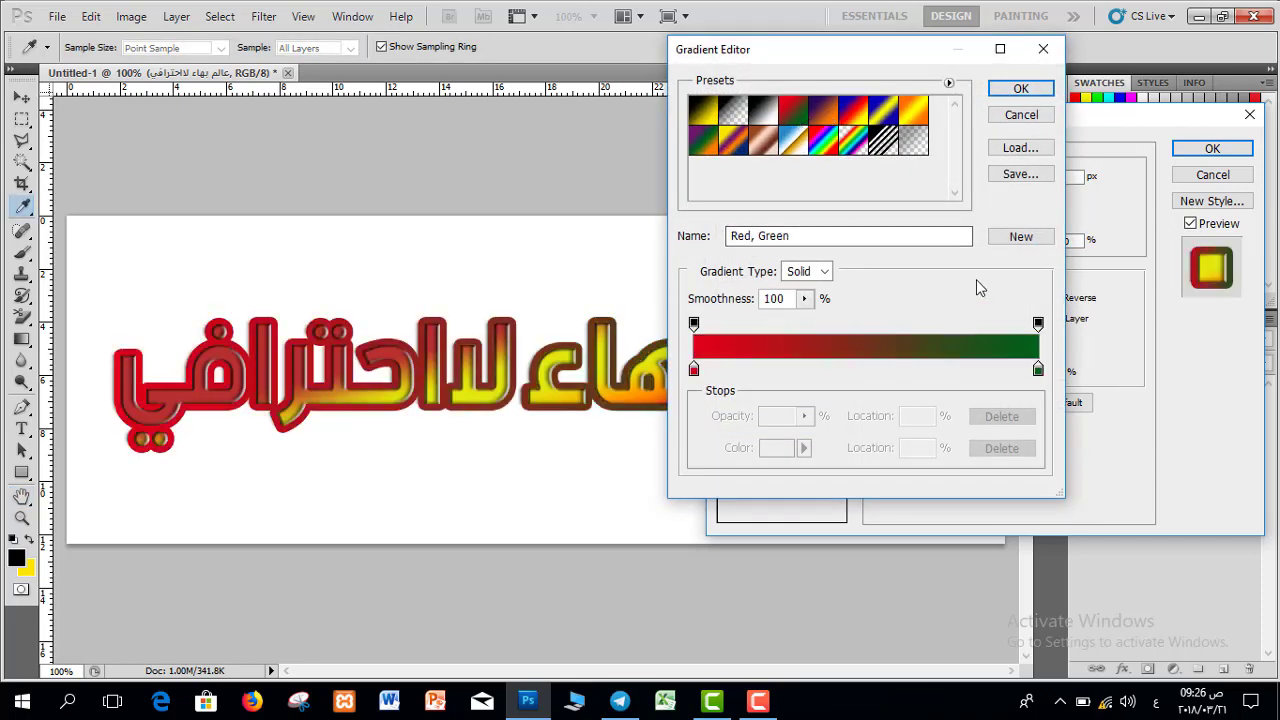
{"action": "left_click", "coordinate": [1020, 89]}
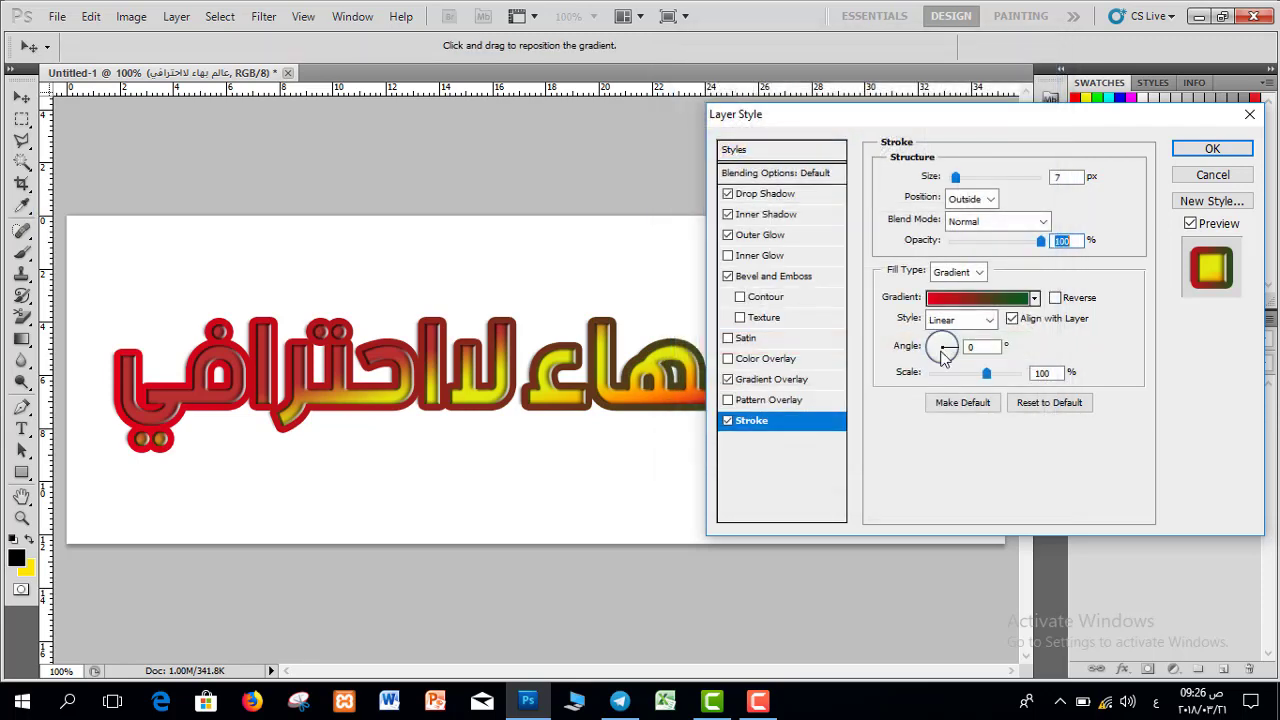
{"action": "left_click", "coordinate": [1015, 299]}
{"action": "left_click", "coordinate": [1030, 116]}
Fill the stroke with the multicoloured tie-dye pattern and set the pattern scale to 1%.
{"action": "left_click", "coordinate": [975, 272]}
{"action": "left_click", "coordinate": [958, 314]}
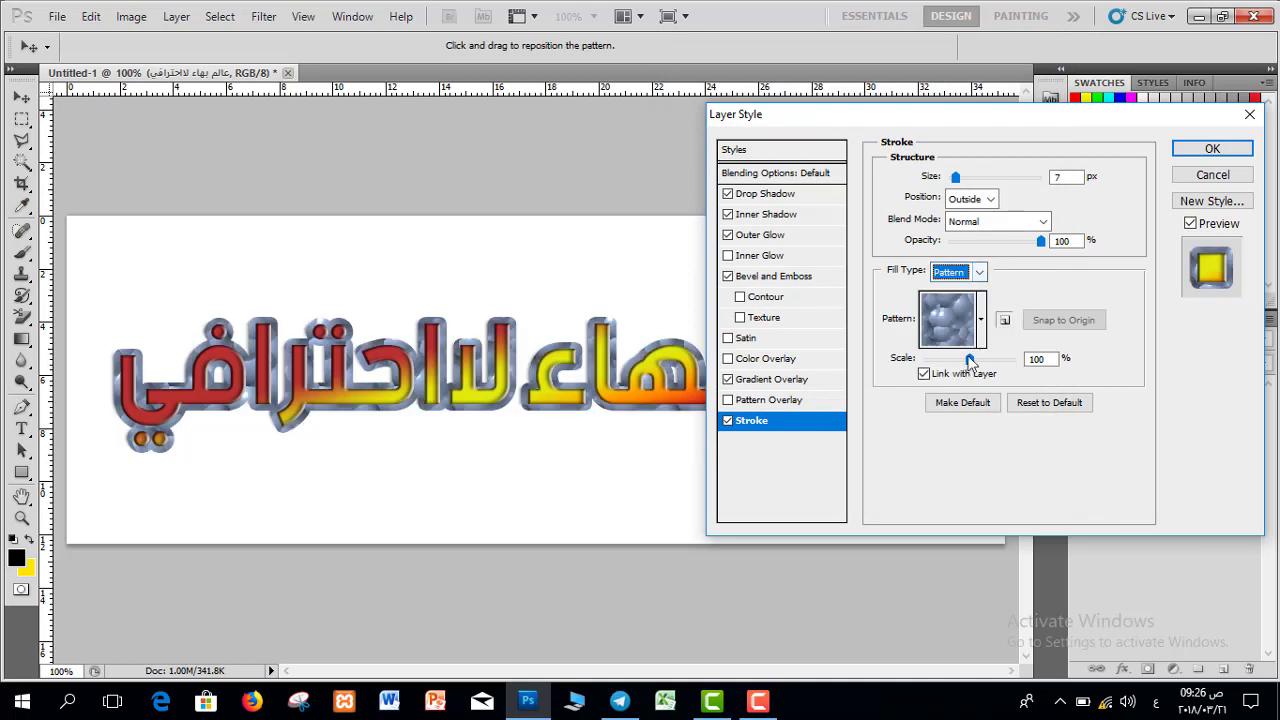
{"action": "left_click", "coordinate": [981, 320]}
{"action": "left_click", "coordinate": [890, 378]}
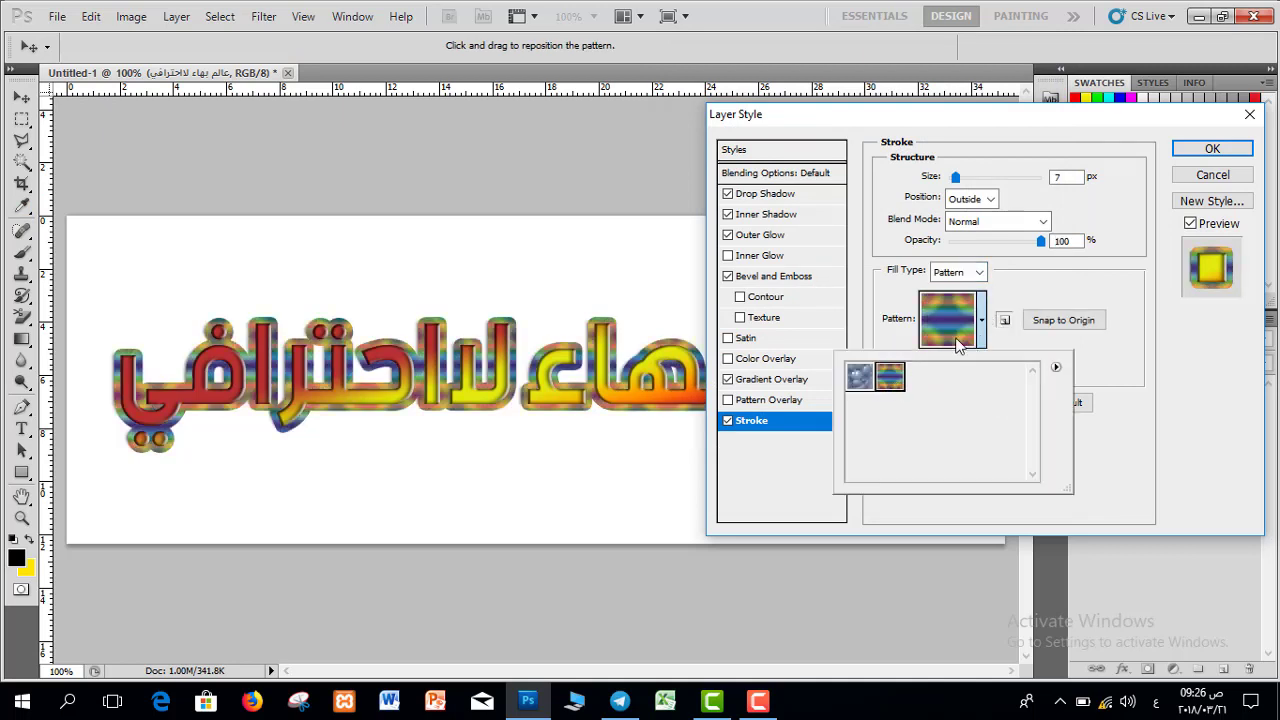
{"action": "left_click", "coordinate": [1033, 295]}
{"action": "mouse_move", "coordinate": [969, 360]}
{"action": "left_mouse_down"}
{"action": "mouse_move", "coordinate": [1037, 362]}
{"action": "mouse_move", "coordinate": [893, 371]}
{"action": "left_mouse_up"}
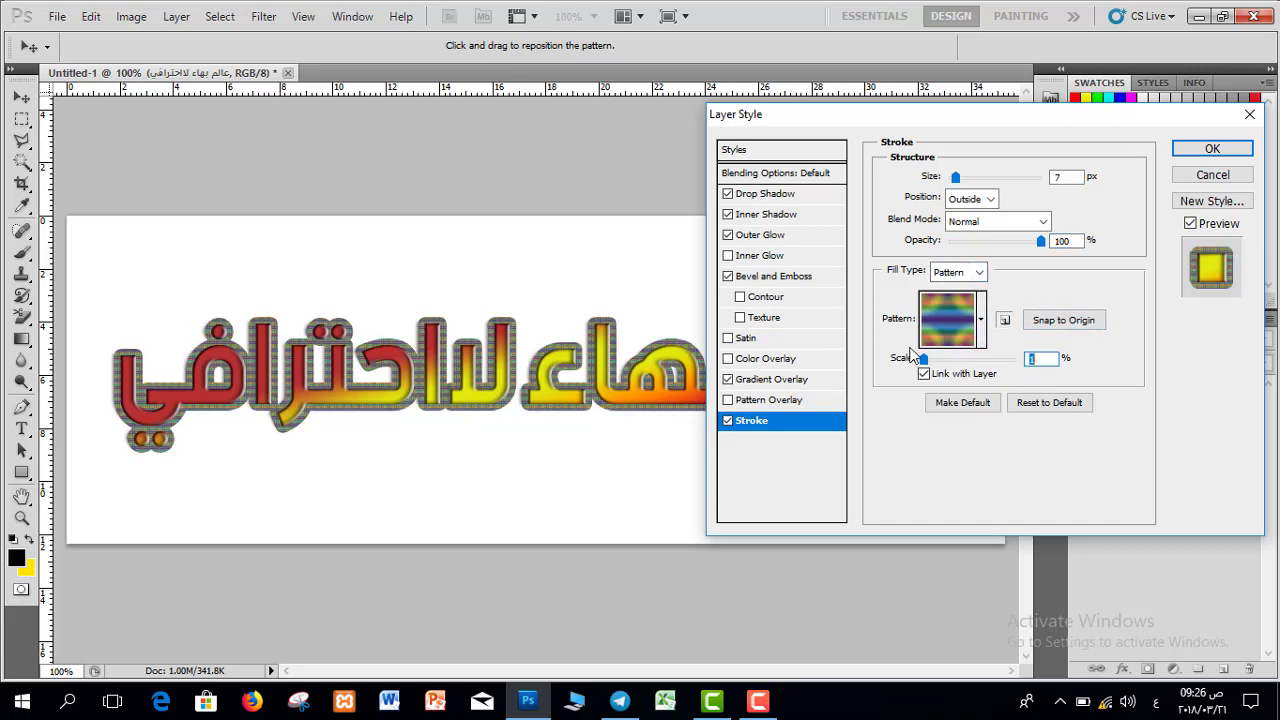
Fill the title's stroke with a solid colour, trying red and black before choosing blue #3000ff, and apply the layer style.
{"action": "left_click", "coordinate": [958, 272]}
{"action": "left_click", "coordinate": [948, 285]}
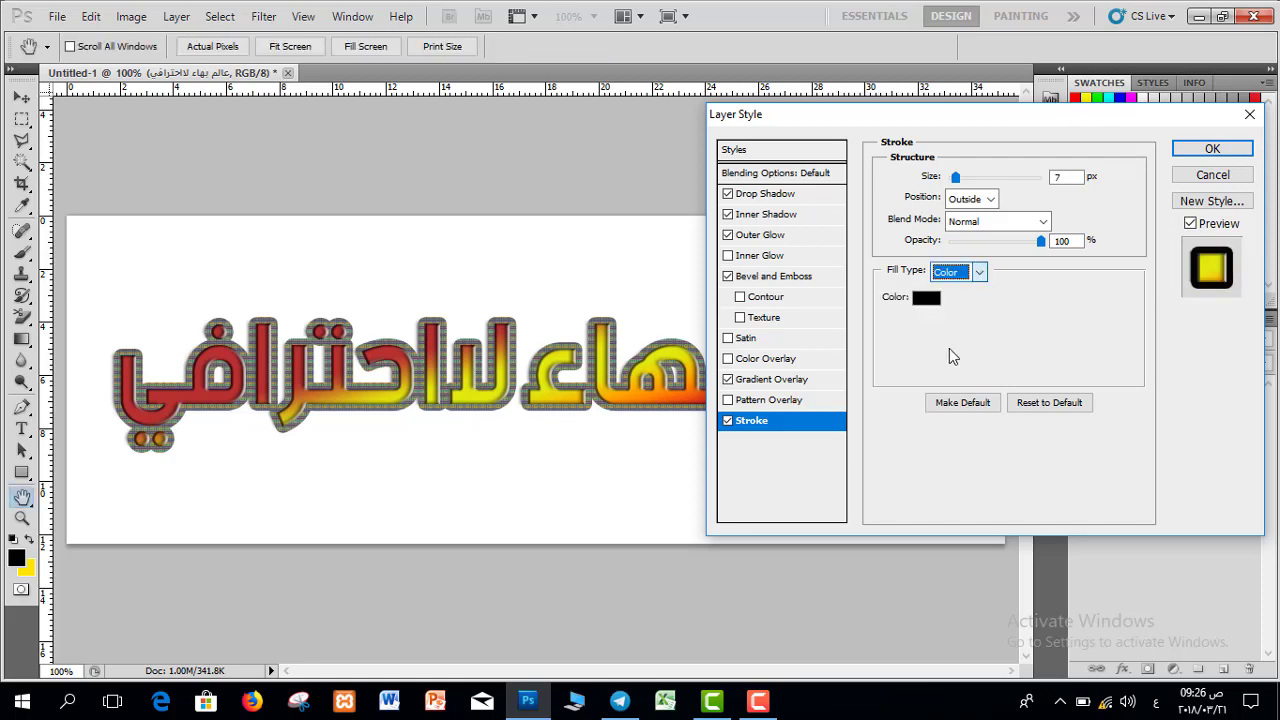
{"action": "left_click", "coordinate": [918, 302]}
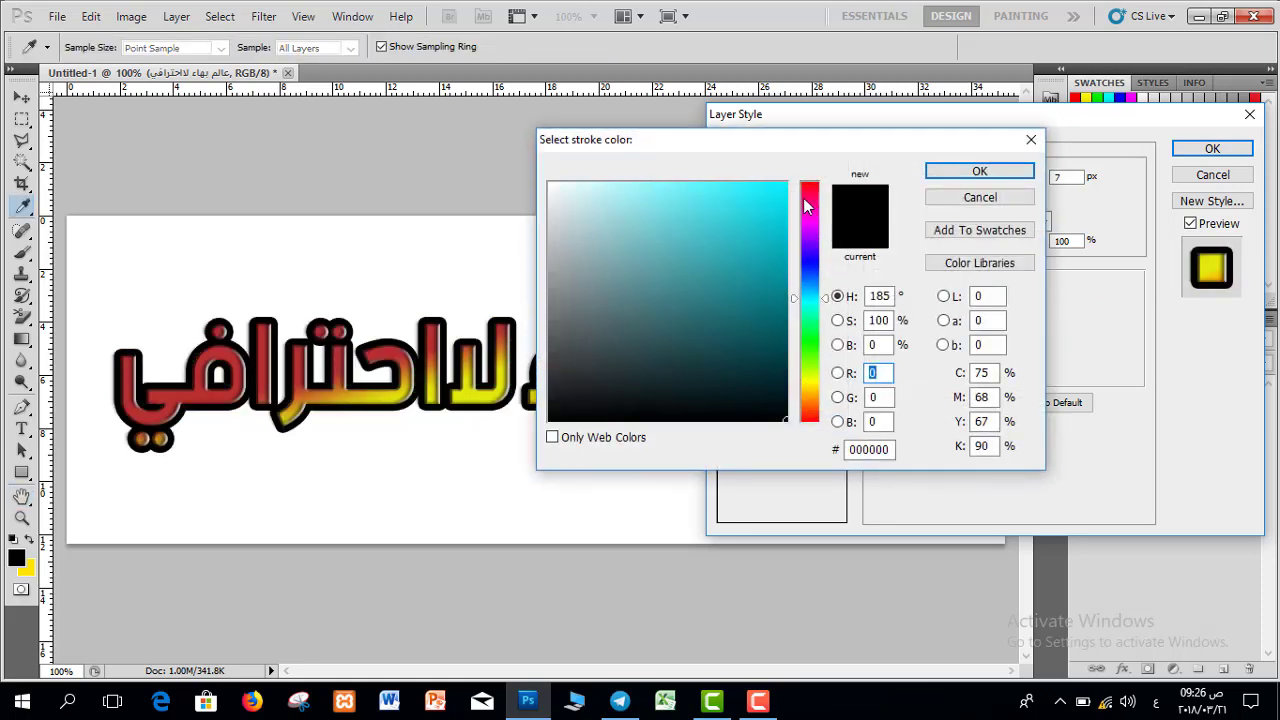
{"action": "mouse_move", "coordinate": [806, 205]}
{"action": "left_mouse_down"}
{"action": "mouse_move", "coordinate": [806, 182]}
{"action": "mouse_move", "coordinate": [831, 157]}
{"action": "left_mouse_up"}
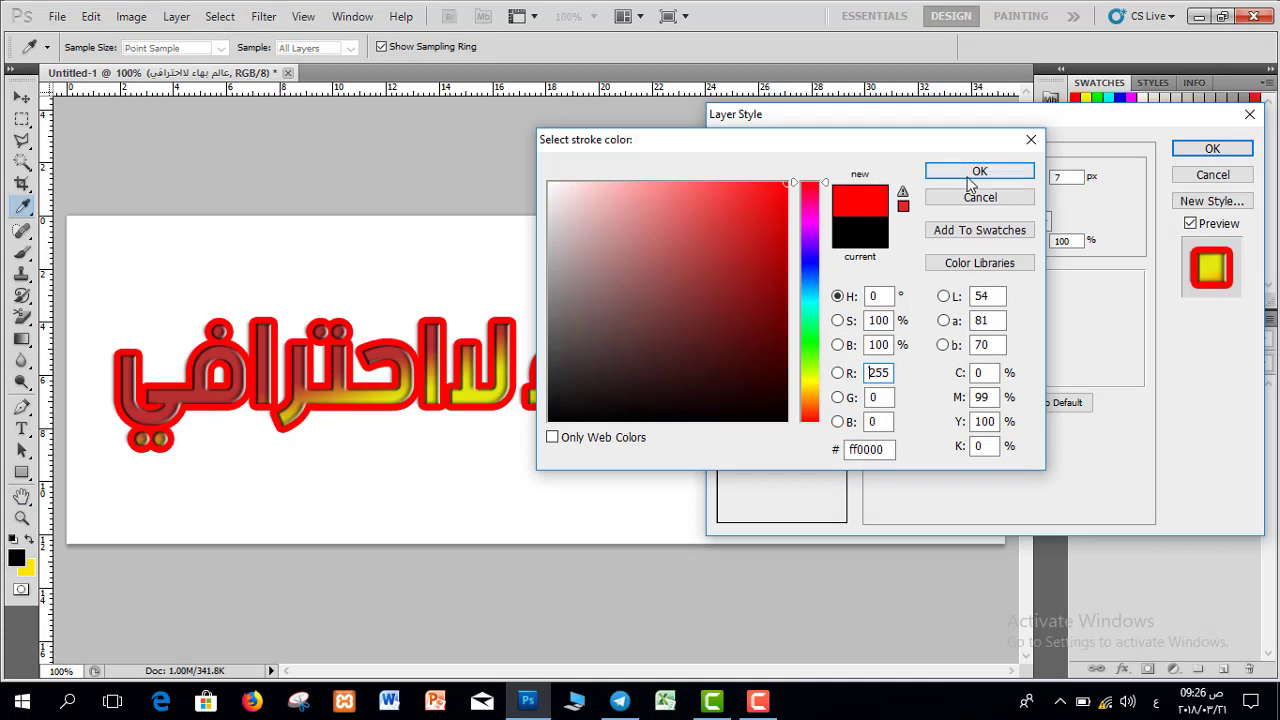
{"action": "left_click", "coordinate": [776, 420]}
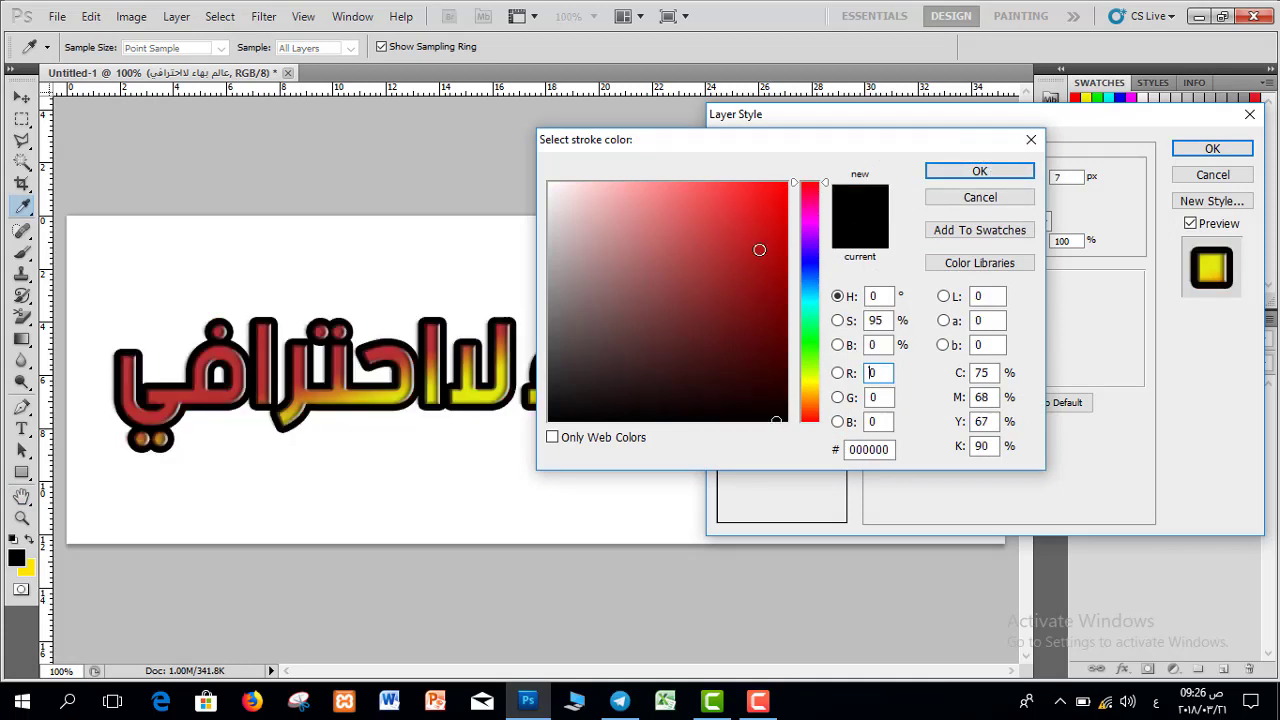
{"action": "mouse_move", "coordinate": [812, 352]}
{"action": "left_mouse_down"}
{"action": "mouse_move", "coordinate": [812, 241]}
{"action": "mouse_move", "coordinate": [812, 255]}
{"action": "left_mouse_up"}
{"action": "left_click_drag", "start_coordinate": [732, 222], "coordinate": [806, 131]}
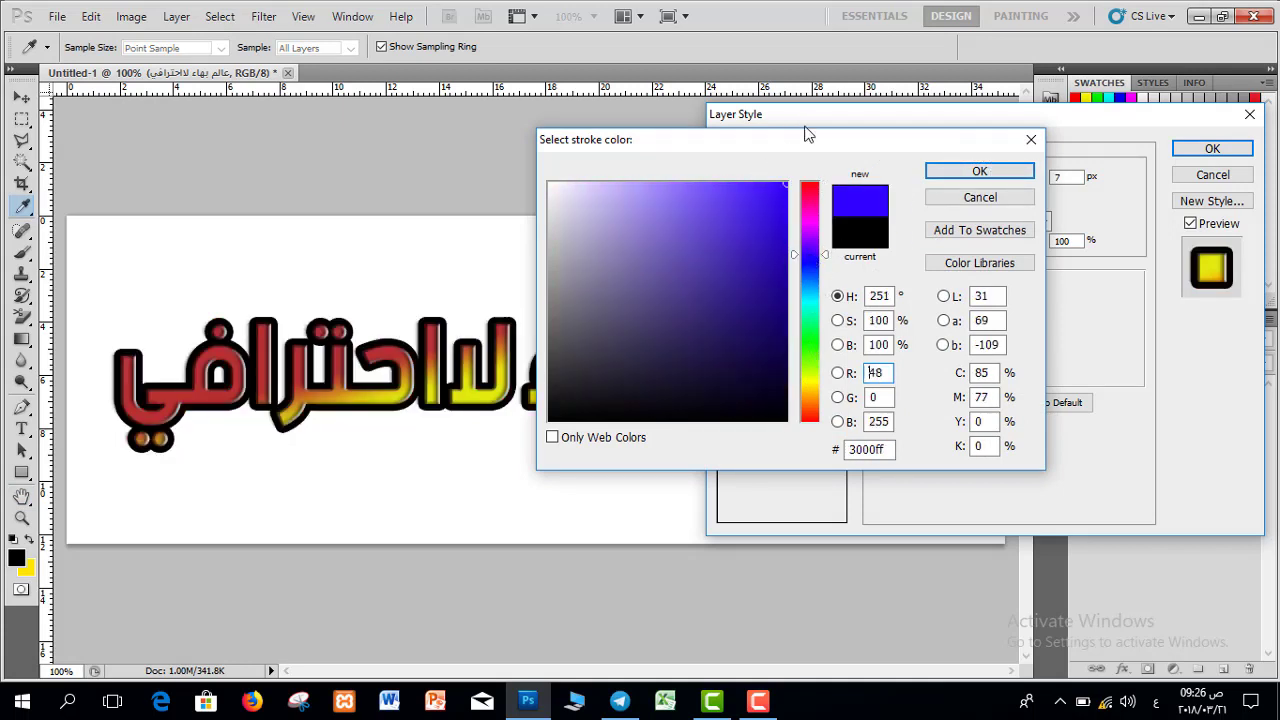
{"action": "left_click", "coordinate": [962, 172]}
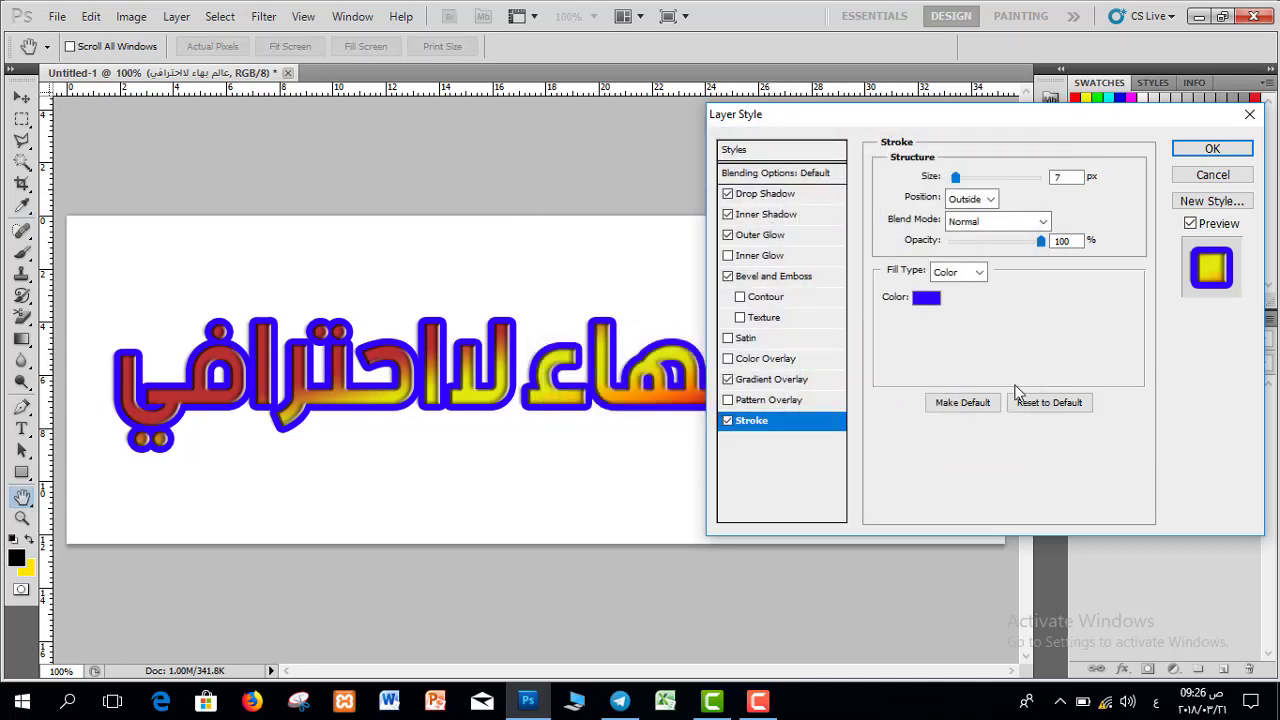
{"action": "left_click_drag", "start_coordinate": [902, 123], "coordinate": [750, 120]}
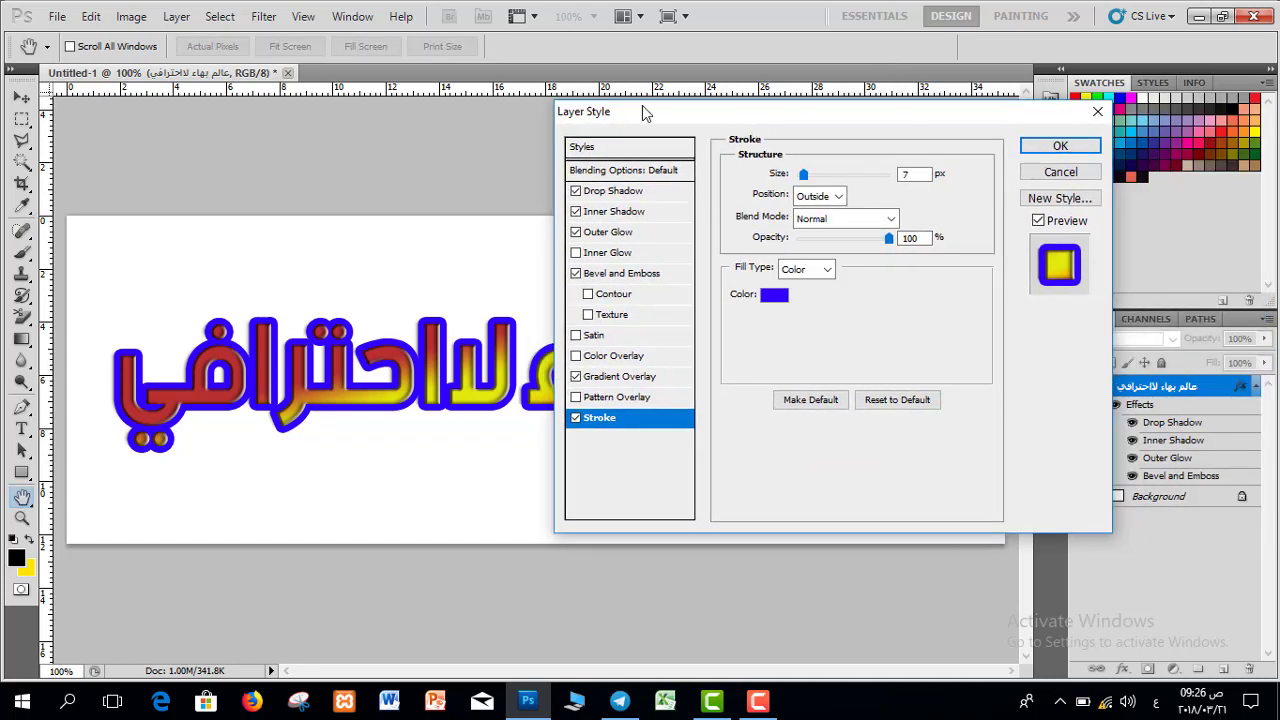
{"action": "left_click", "coordinate": [1062, 147]}
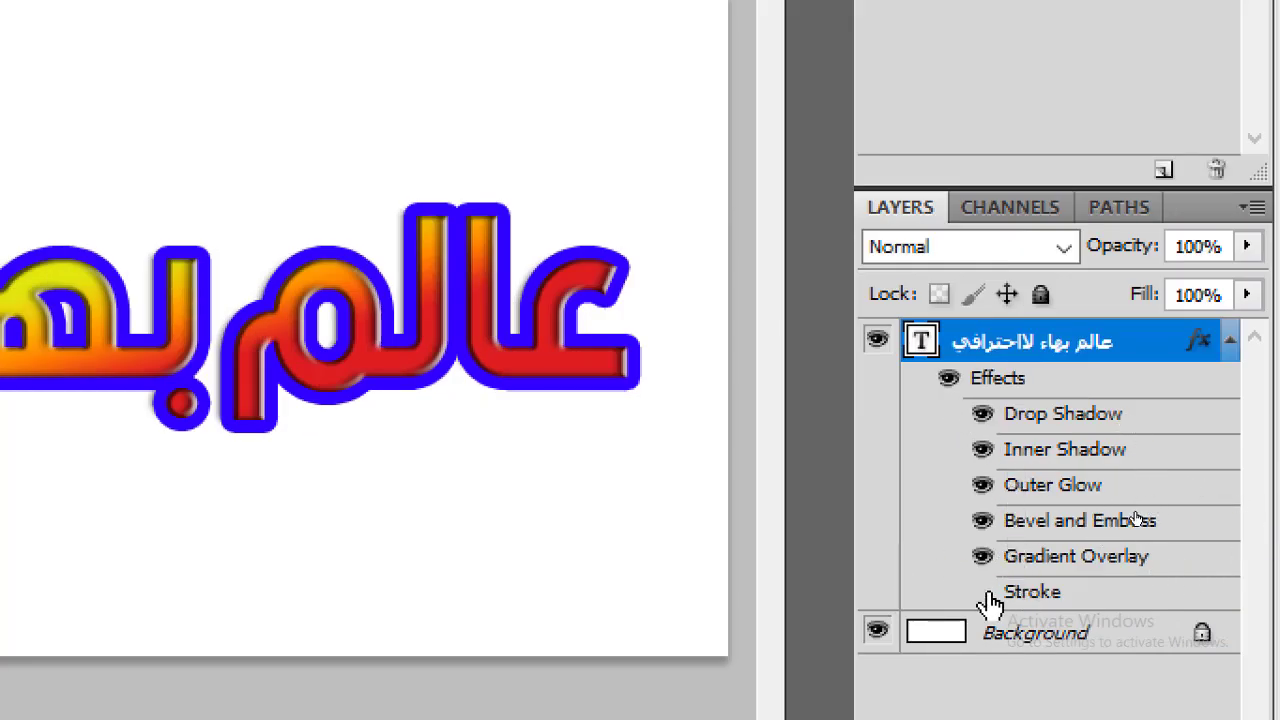
Hide the title's Stroke effect and switch its Outer Glow effect off and back on.
{"action": "left_click", "coordinate": [982, 487]}
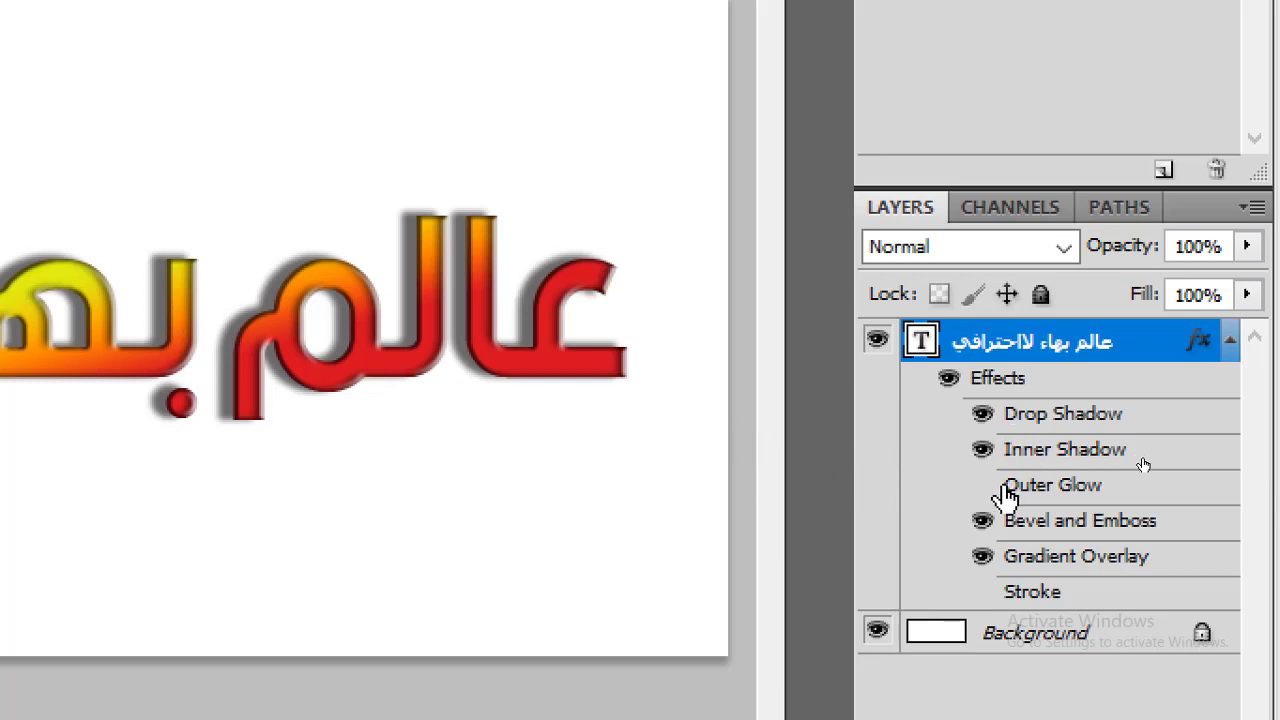
{"action": "left_click", "coordinate": [982, 486]}
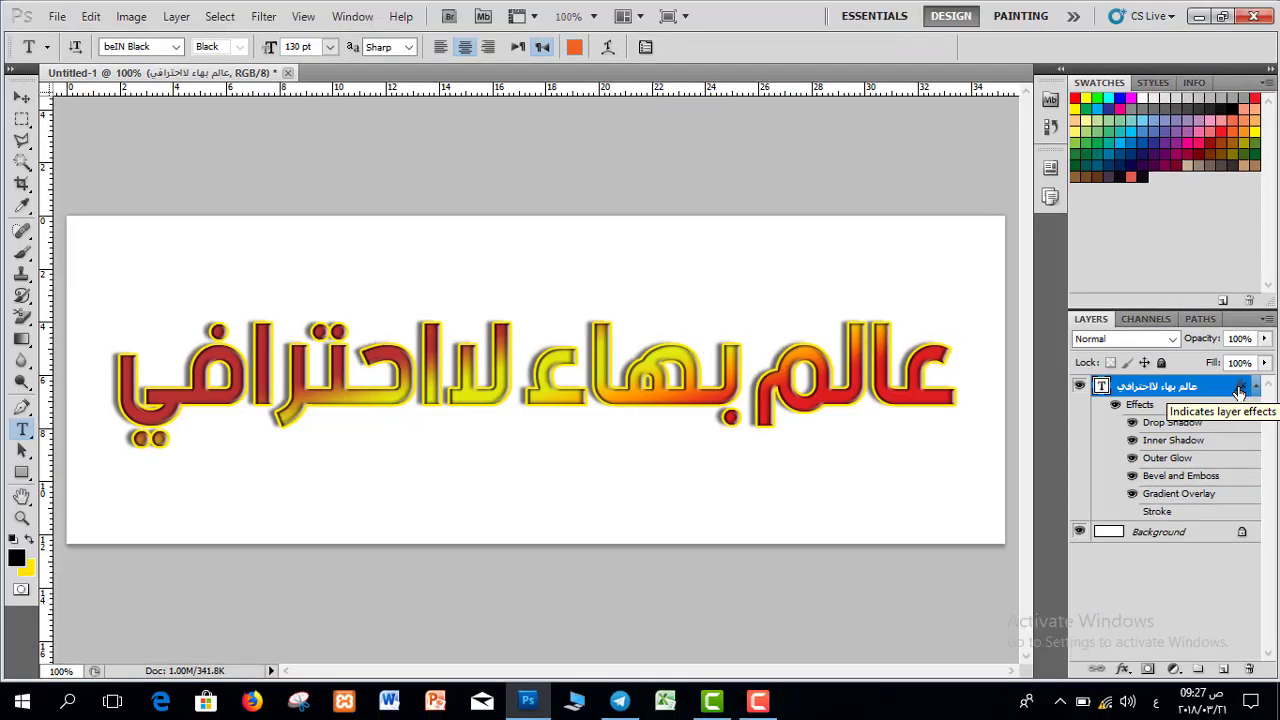
Set the title's drop shadow to 100% opacity, 8 px distance, 53% spread and 0 px size, and apply it.
{"action": "double_click", "coordinate": [1199, 391]}
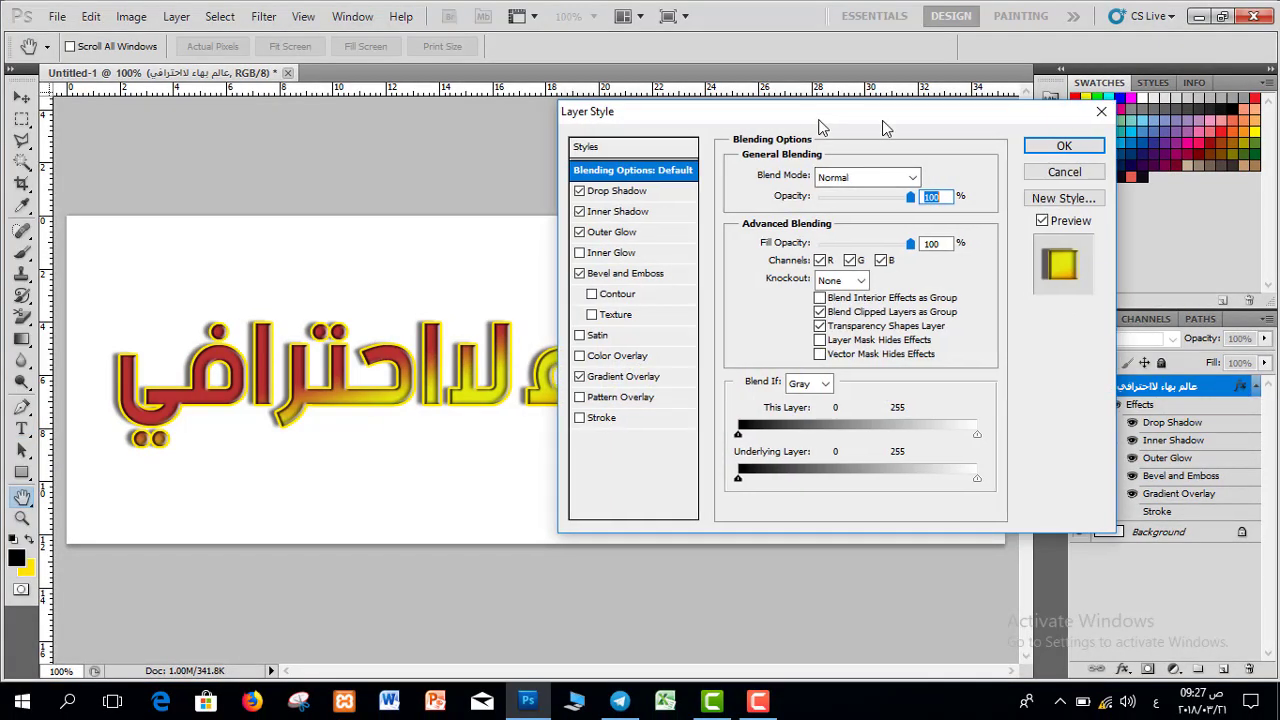
{"action": "left_click_drag", "start_coordinate": [803, 125], "coordinate": [900, 127]}
{"action": "left_click", "coordinate": [712, 192]}
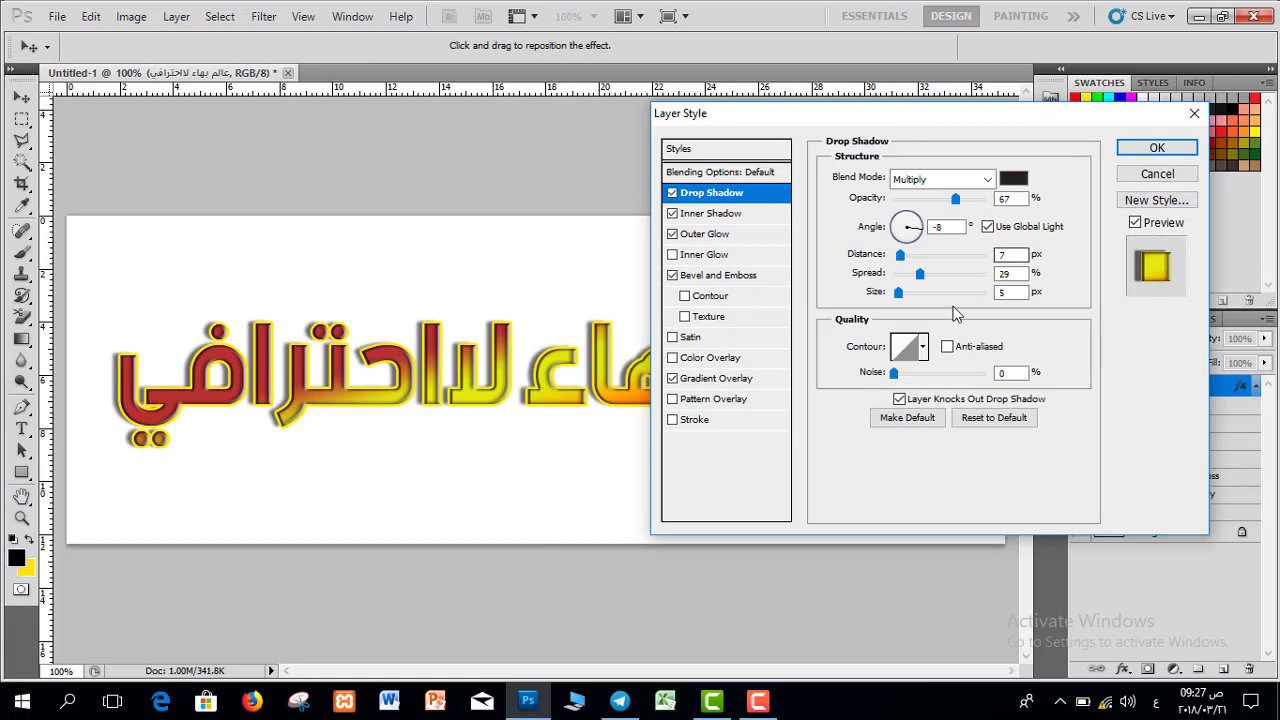
{"action": "left_click_drag", "start_coordinate": [899, 293], "coordinate": [940, 276]}
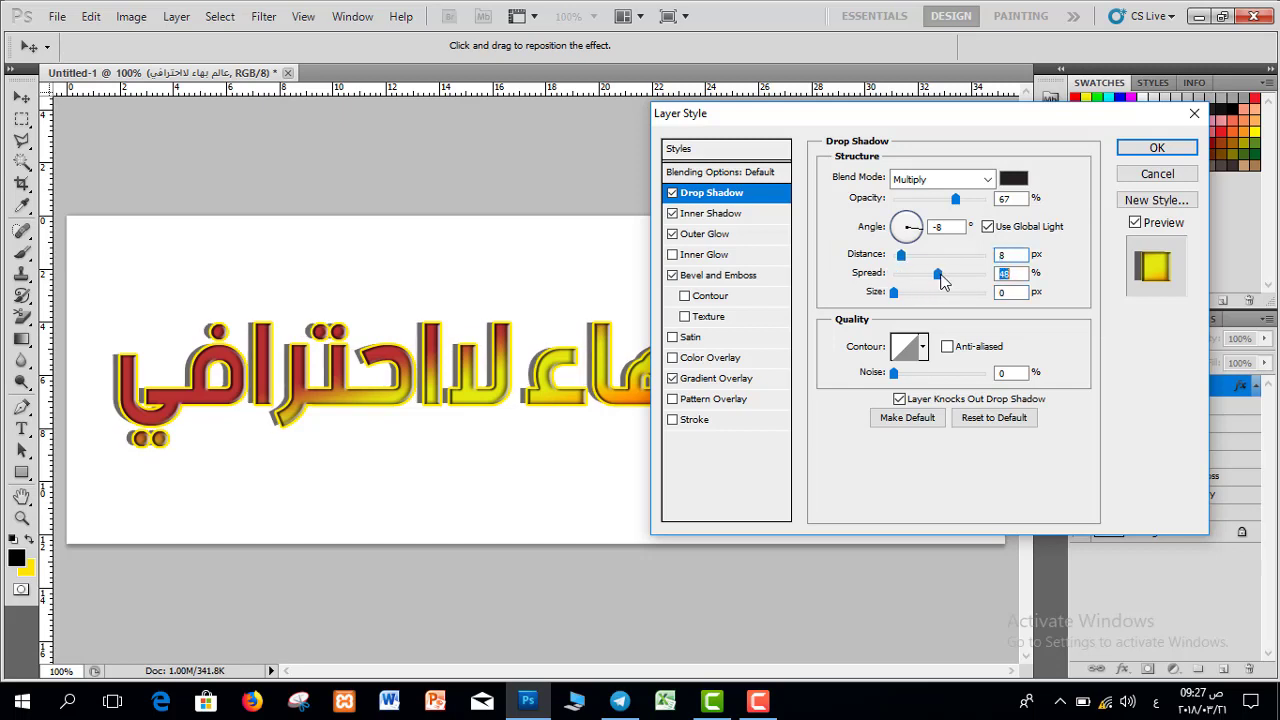
{"action": "left_click_drag", "start_coordinate": [955, 199], "coordinate": [998, 205]}
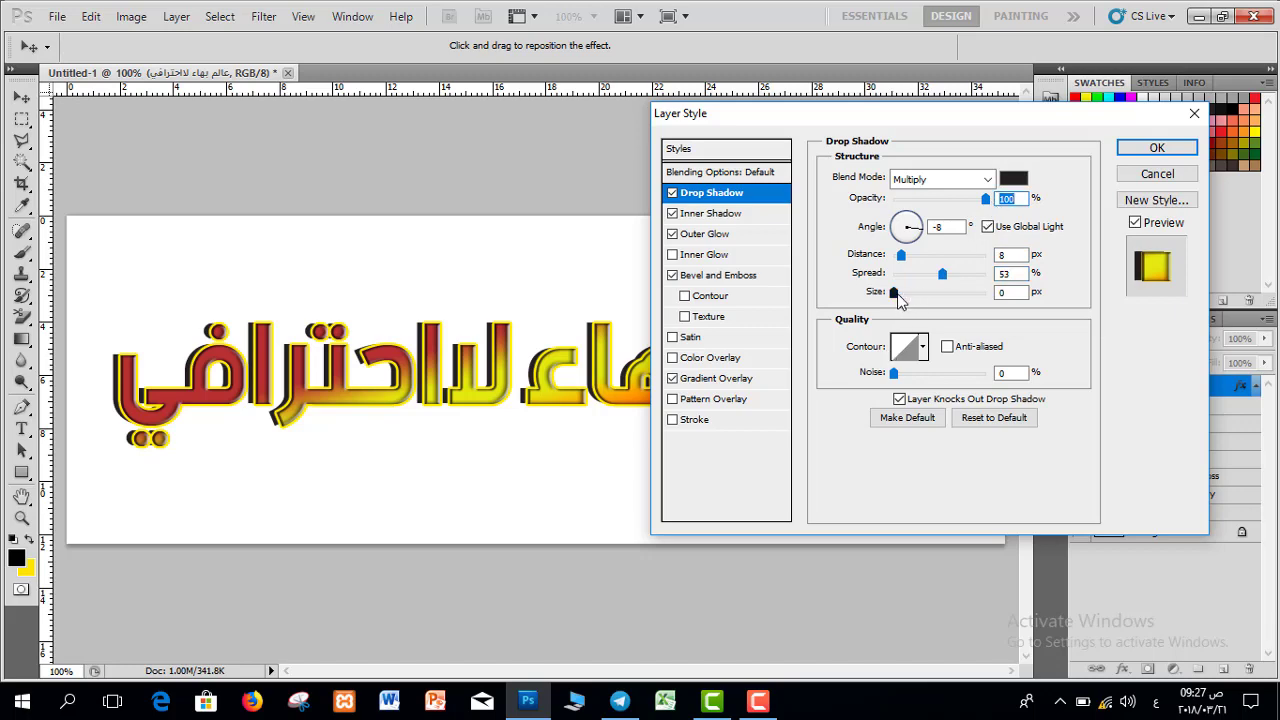
{"action": "left_click_drag", "start_coordinate": [896, 295], "coordinate": [899, 302]}
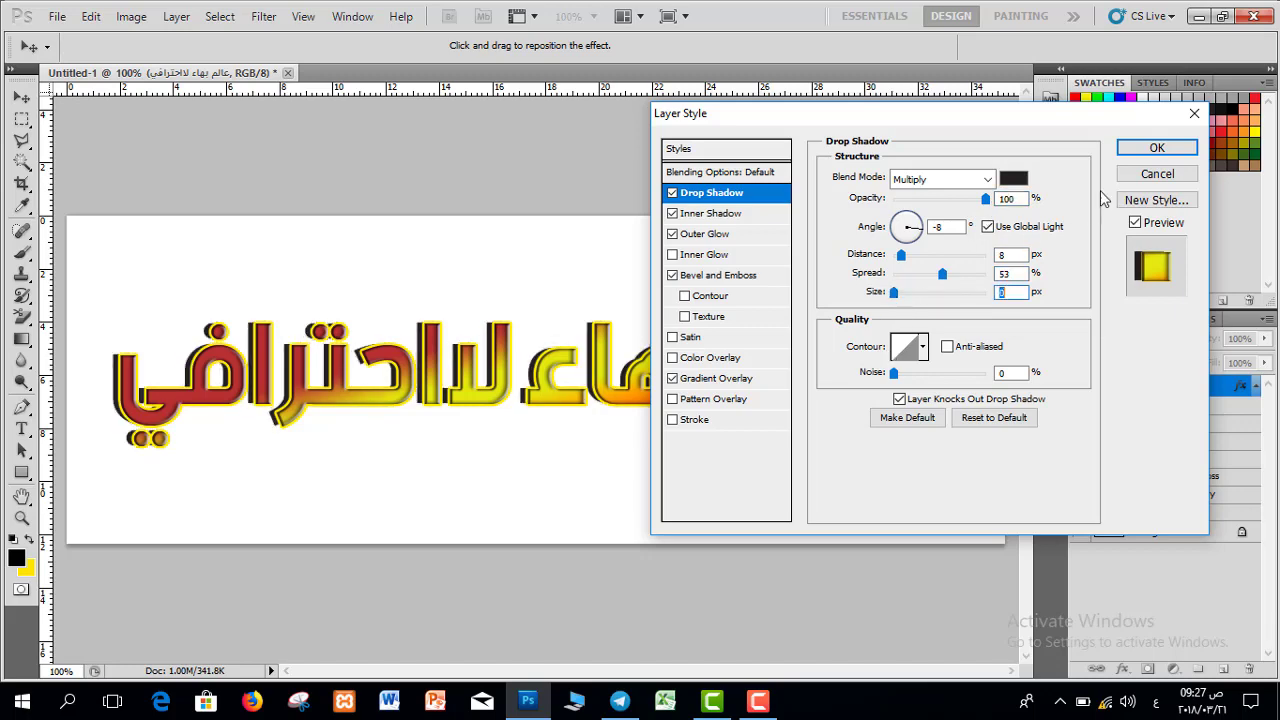
{"action": "left_click", "coordinate": [1157, 147]}
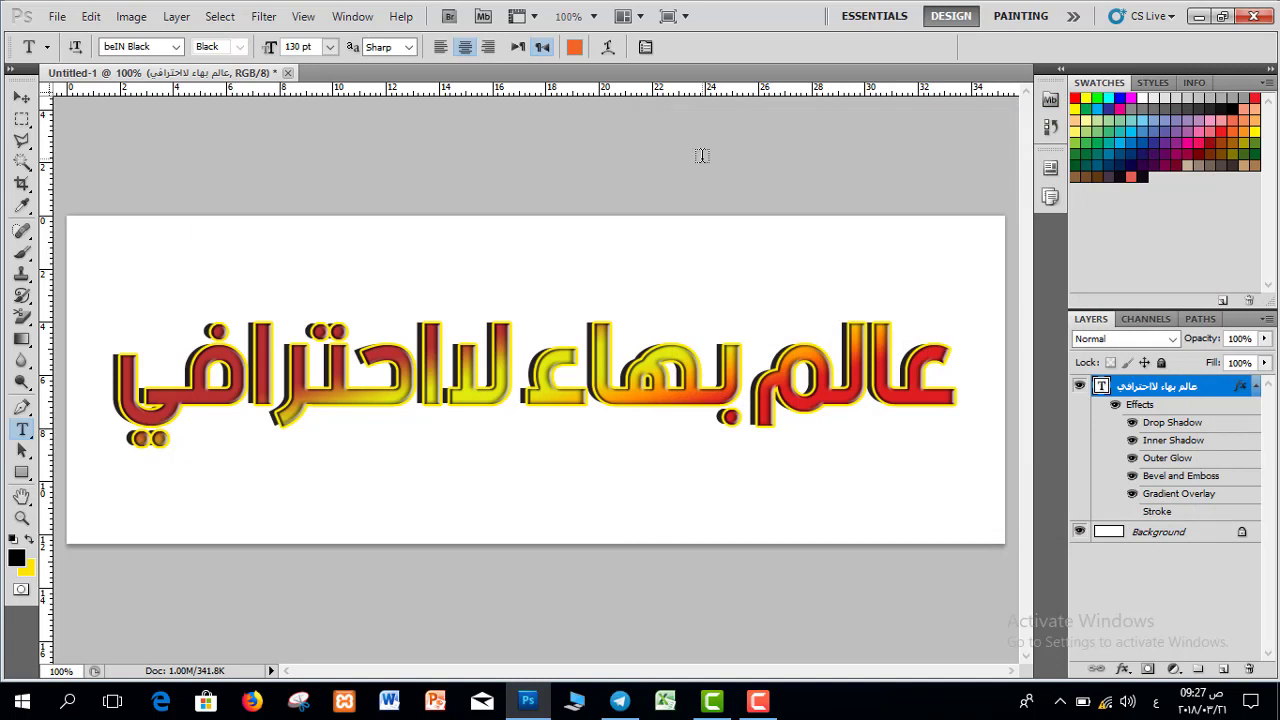